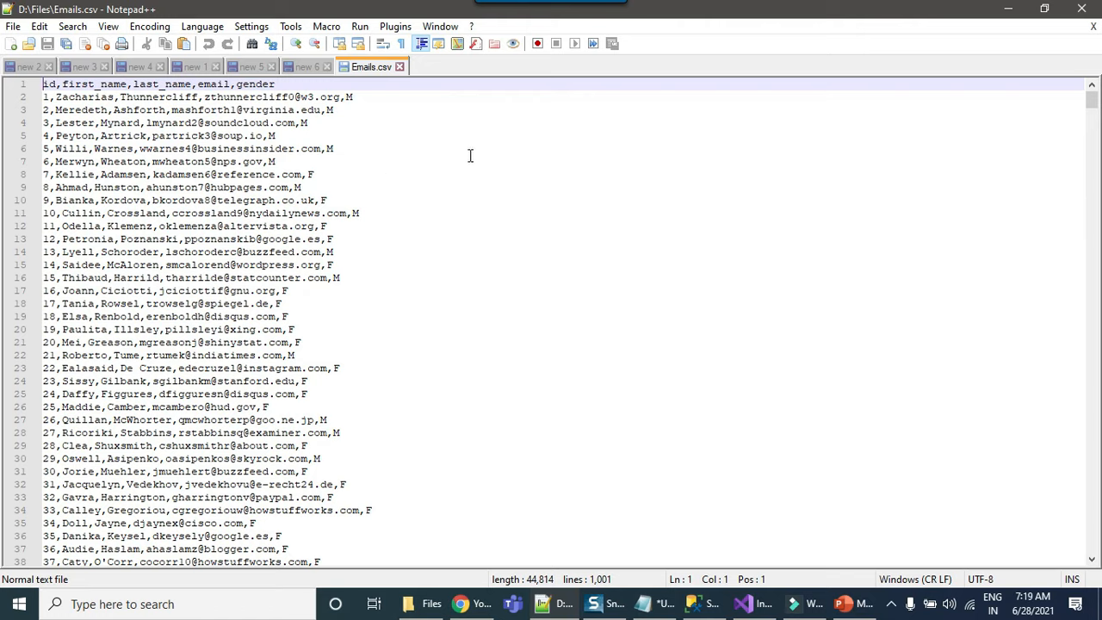
- Switch to SQL Server Management Studio and examine the script's audit_log table creation statement, including its package, table and record-count columns
left_click(631, 342)
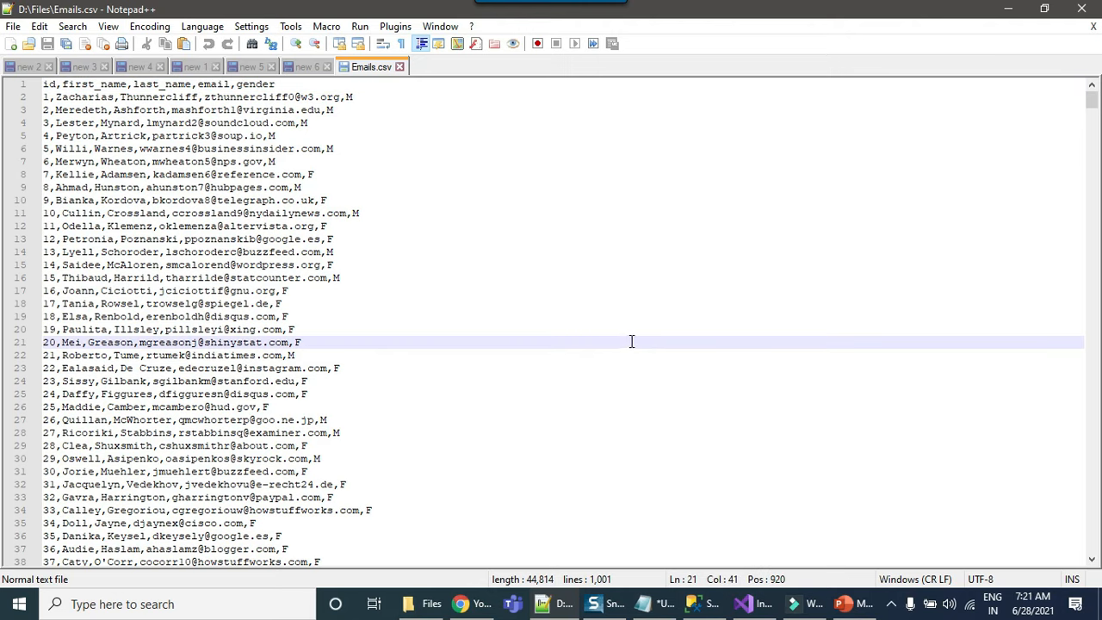
left_click(697, 603)
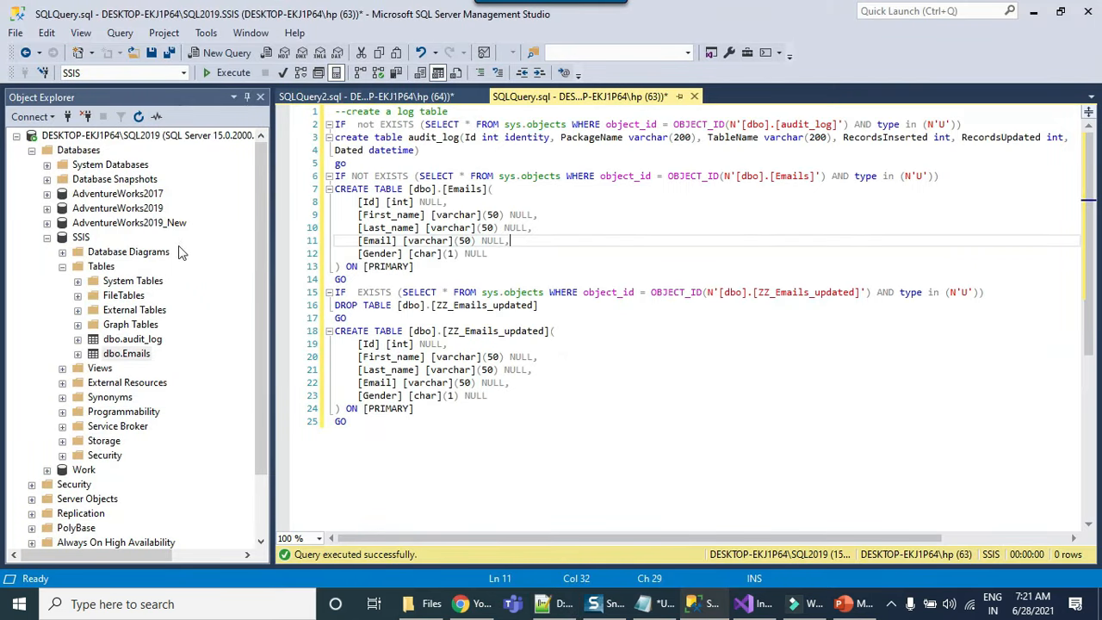
left_click(629, 277)
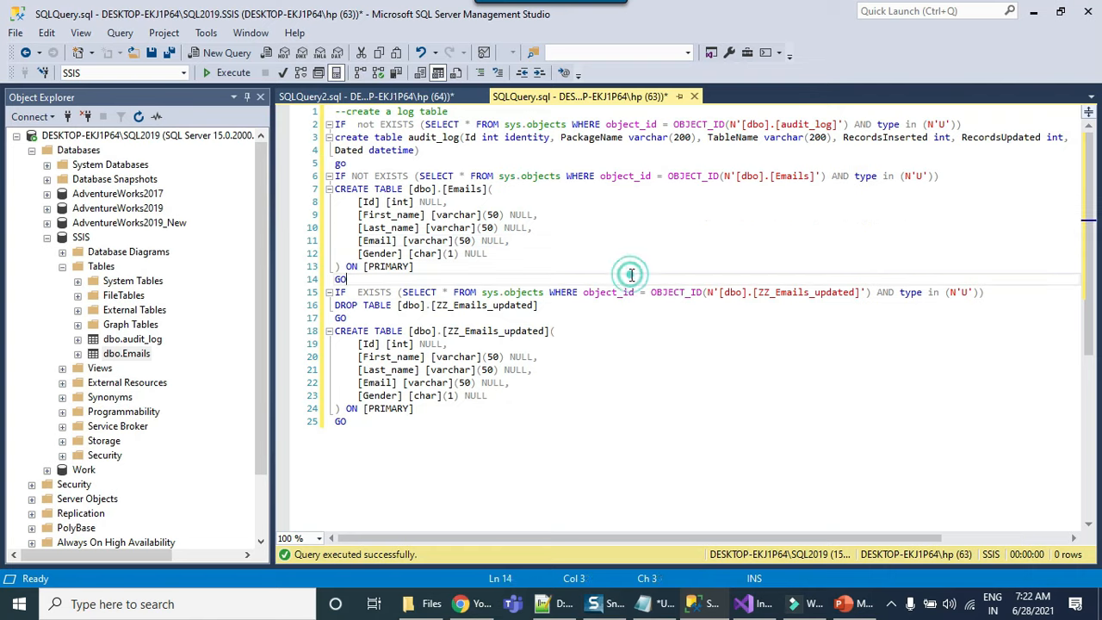
left_click_drag(437, 163, 336, 124)
left_click(477, 138)
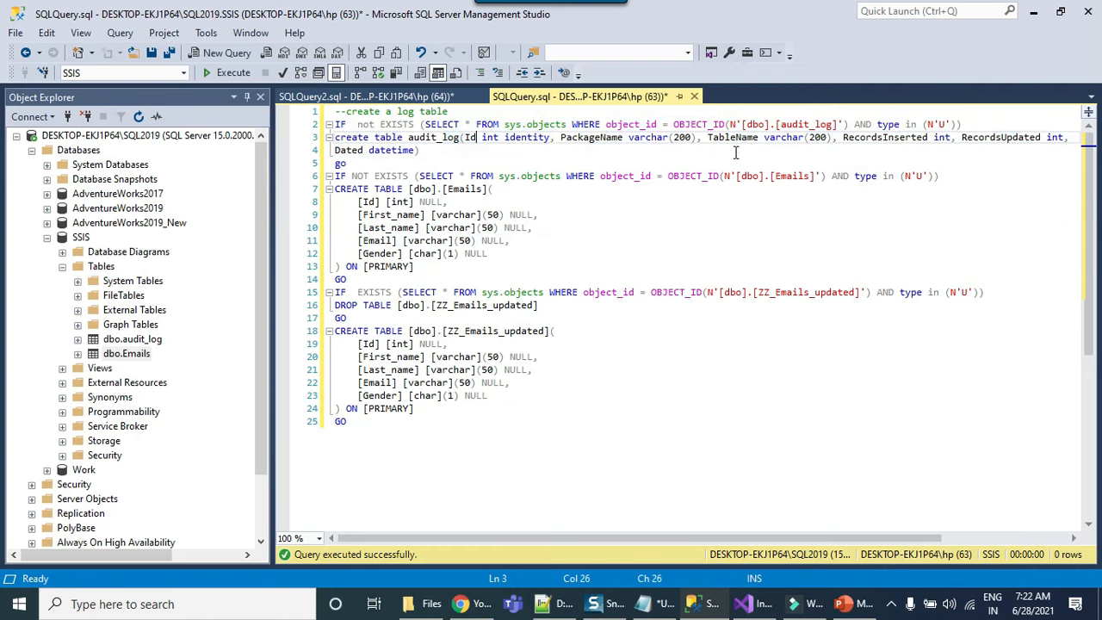
double_click(866, 140)
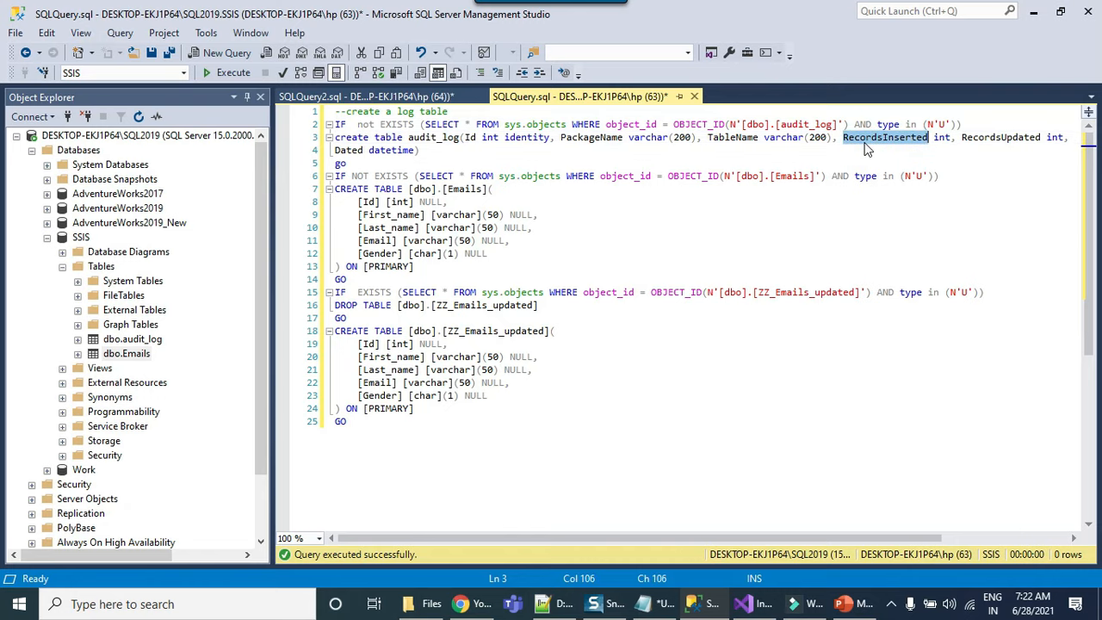
double_click(998, 138)
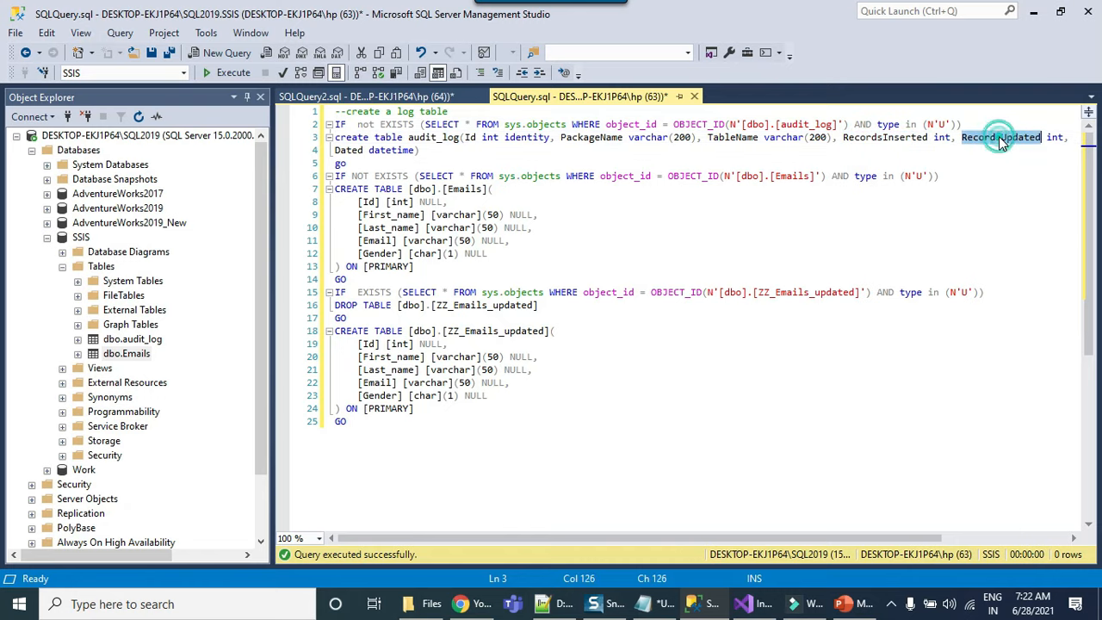
double_click(736, 140)
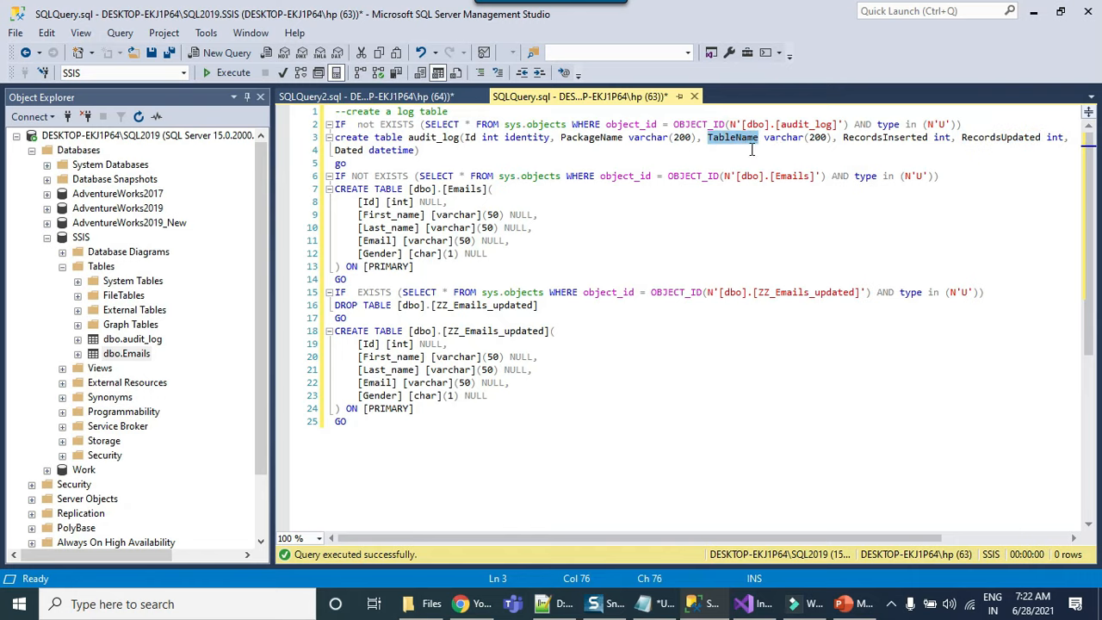
double_click(583, 137)
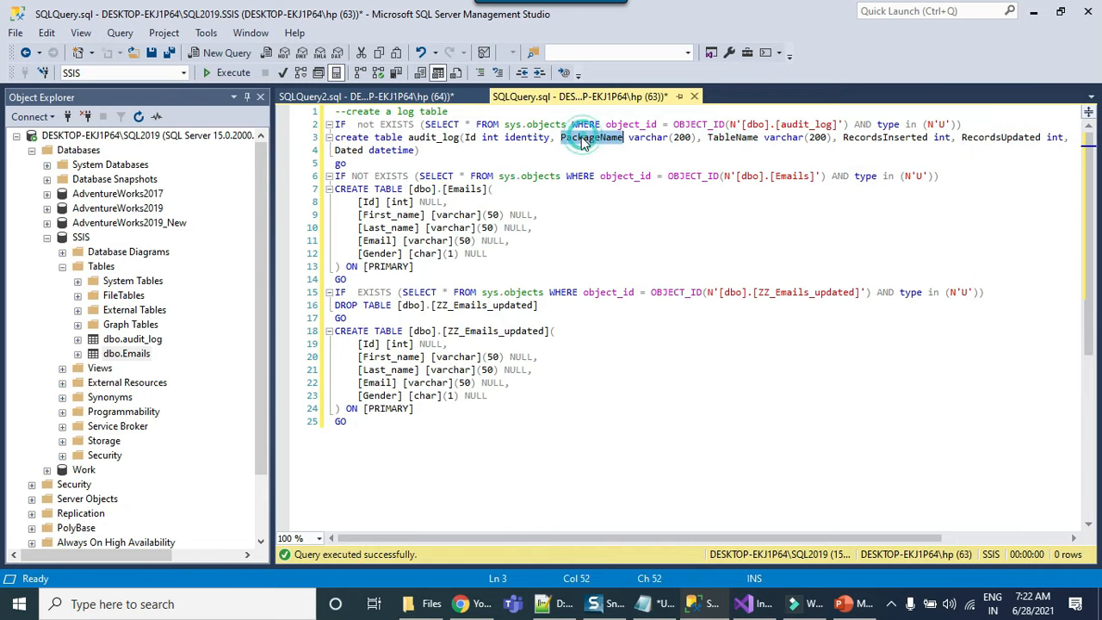
left_click_drag(437, 149, 303, 120)
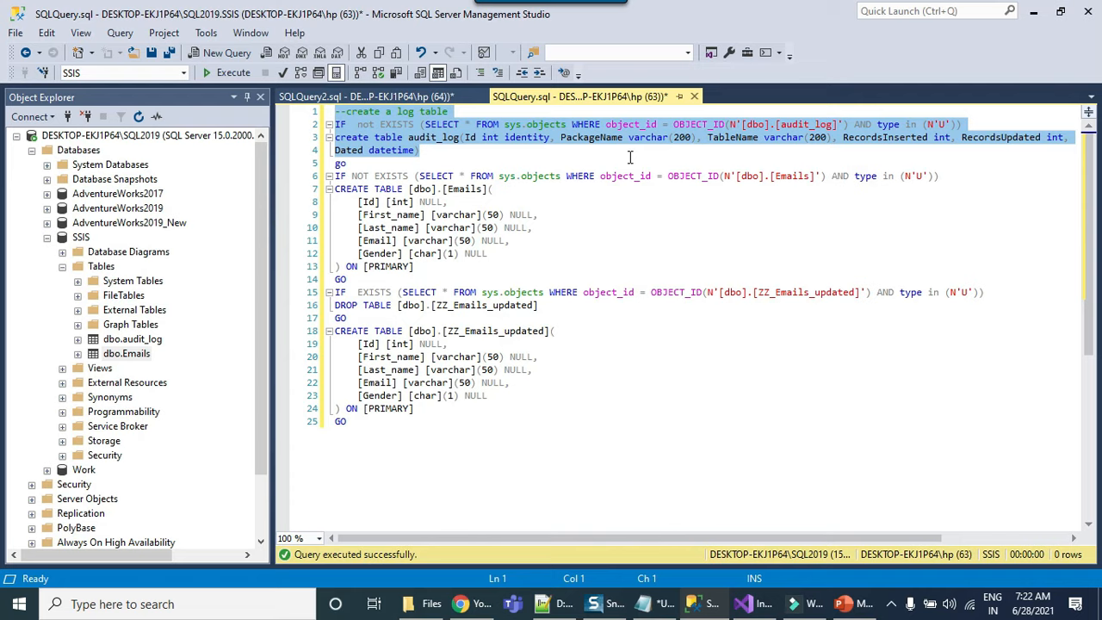
left_click(497, 153)
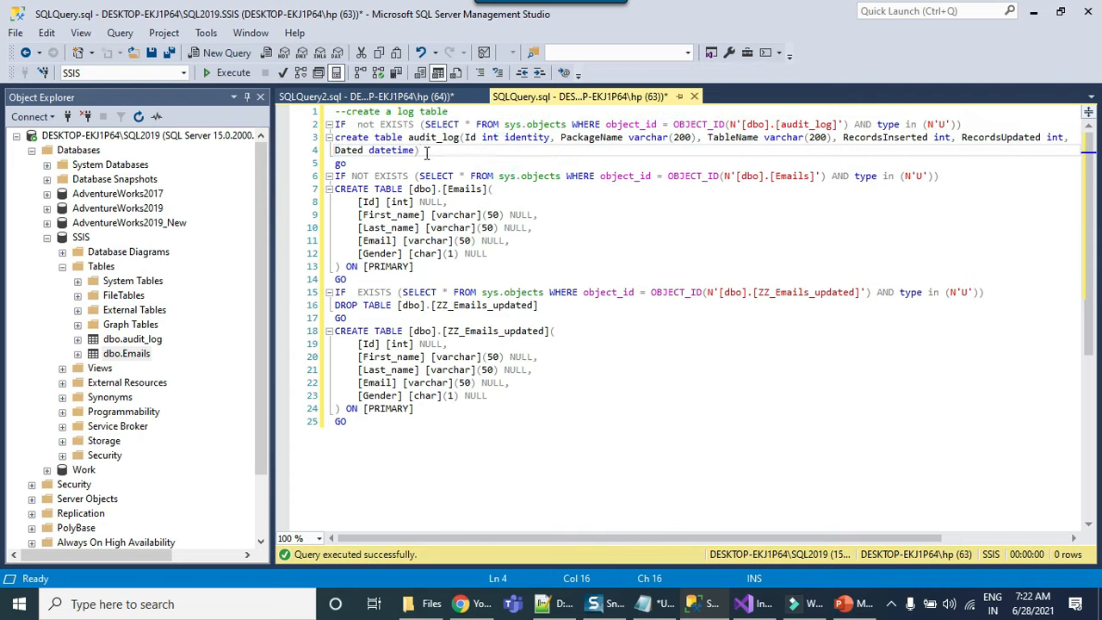
double_click(433, 138)
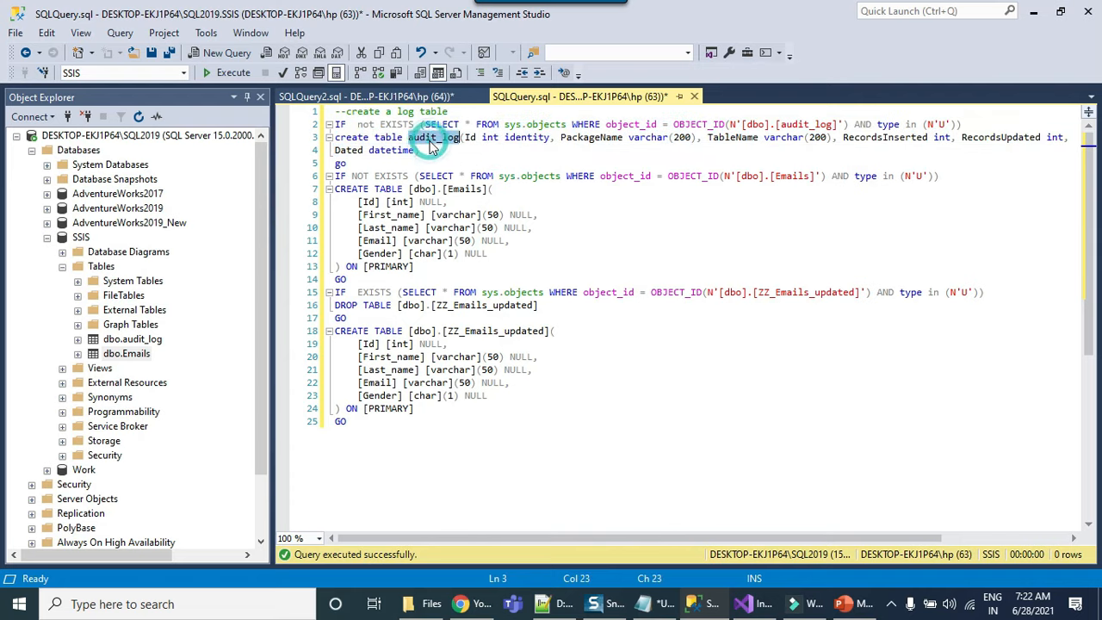
- Examine the script's statements that create the Emails table and that drop and recreate the ZZ_Emails_updated table
left_click_drag(435, 266, 334, 173)
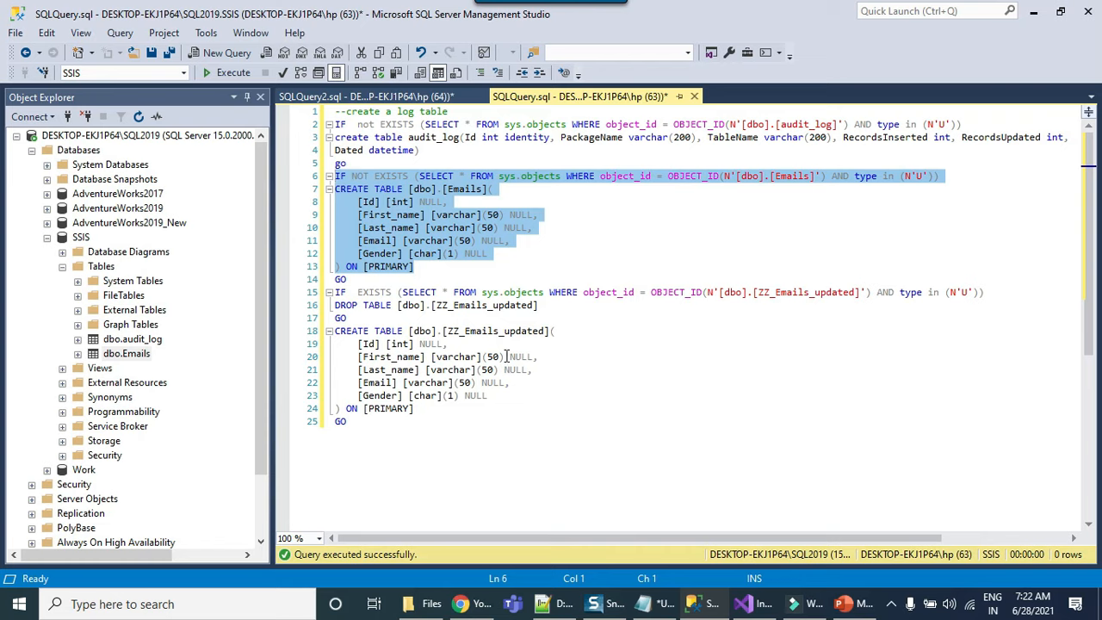
left_click(486, 306)
left_click_drag(757, 293, 856, 293)
left_click(769, 316)
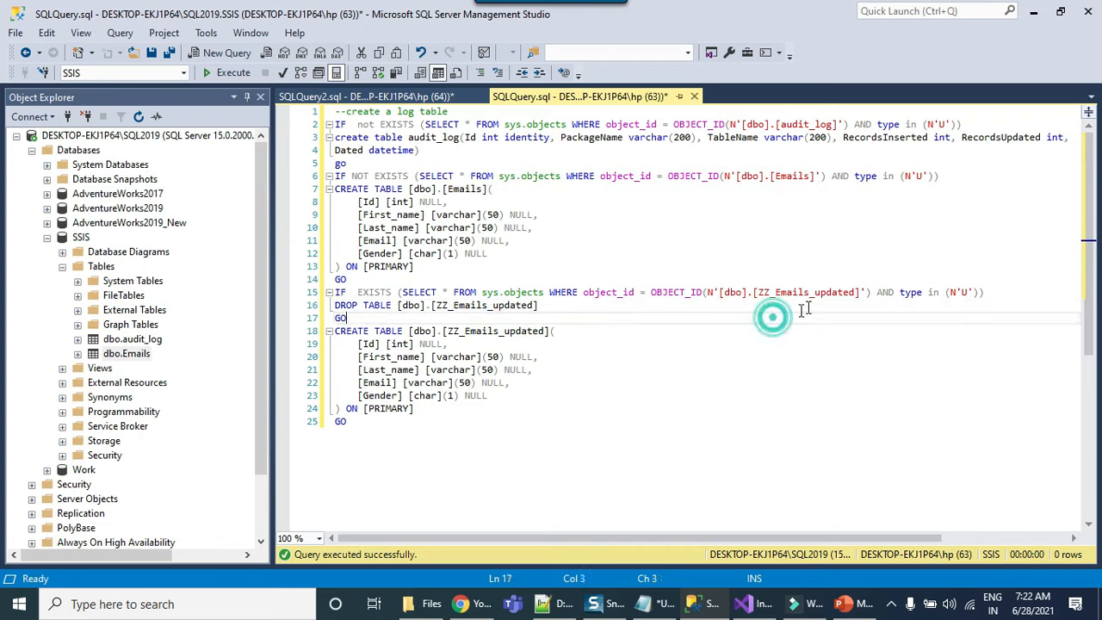
left_click_drag(431, 441, 334, 293)
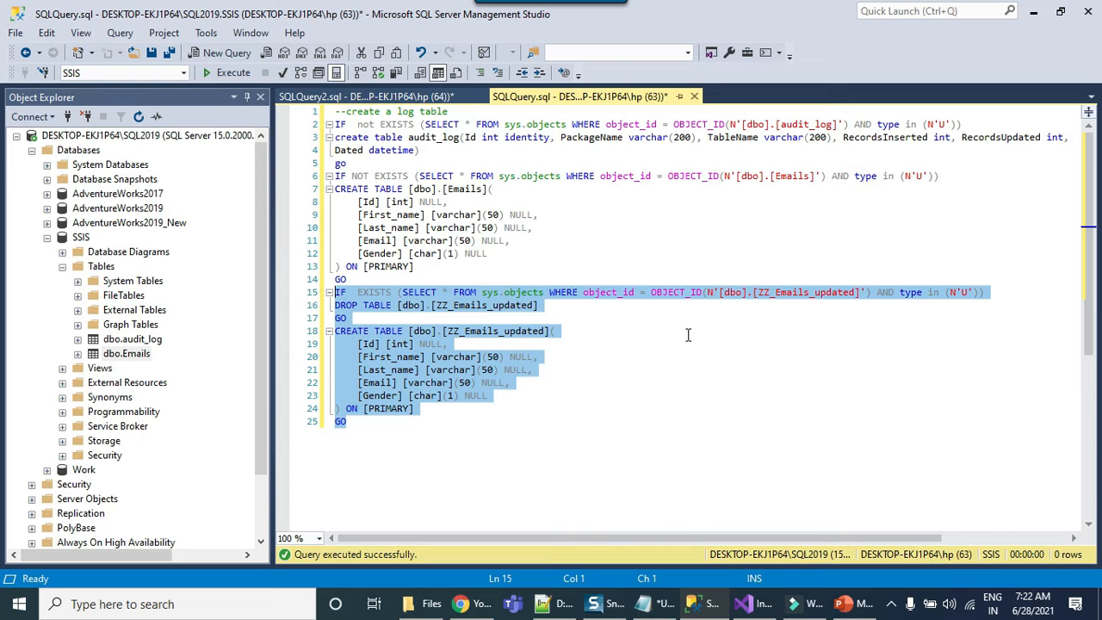
left_click(487, 317)
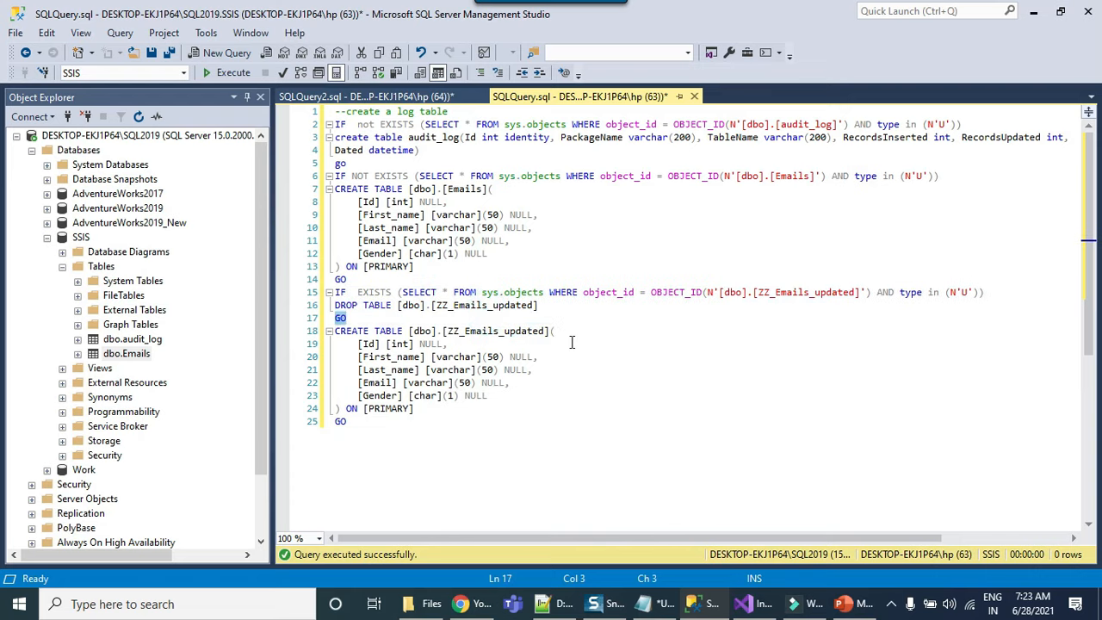
double_click(461, 305)
double_click(455, 190)
left_click_drag(441, 447, 332, 110)
left_click(664, 411)
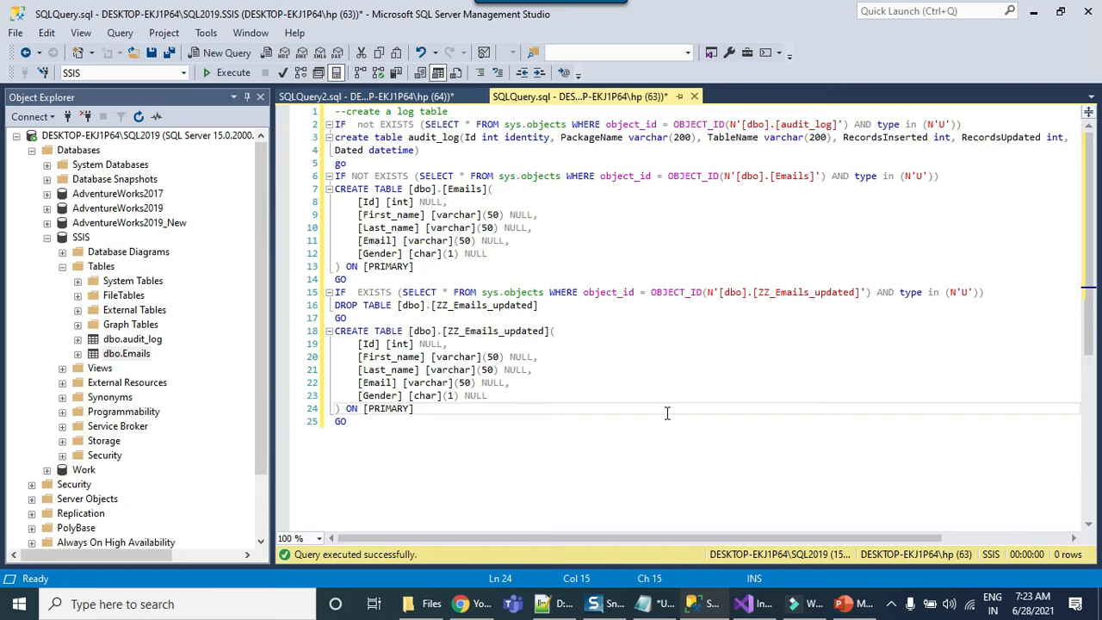
- Switch to Visual Studio, add an Execute SQL Task to the package's control flow and name it "create audit_log table"
left_click(755, 603)
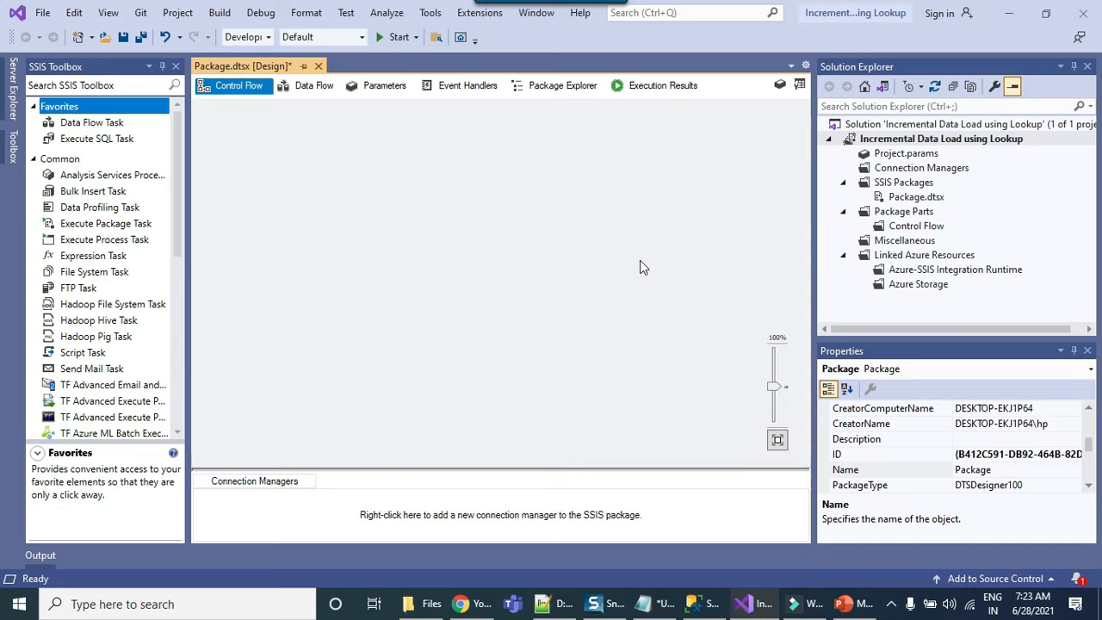
left_click_drag(91, 139, 452, 174)
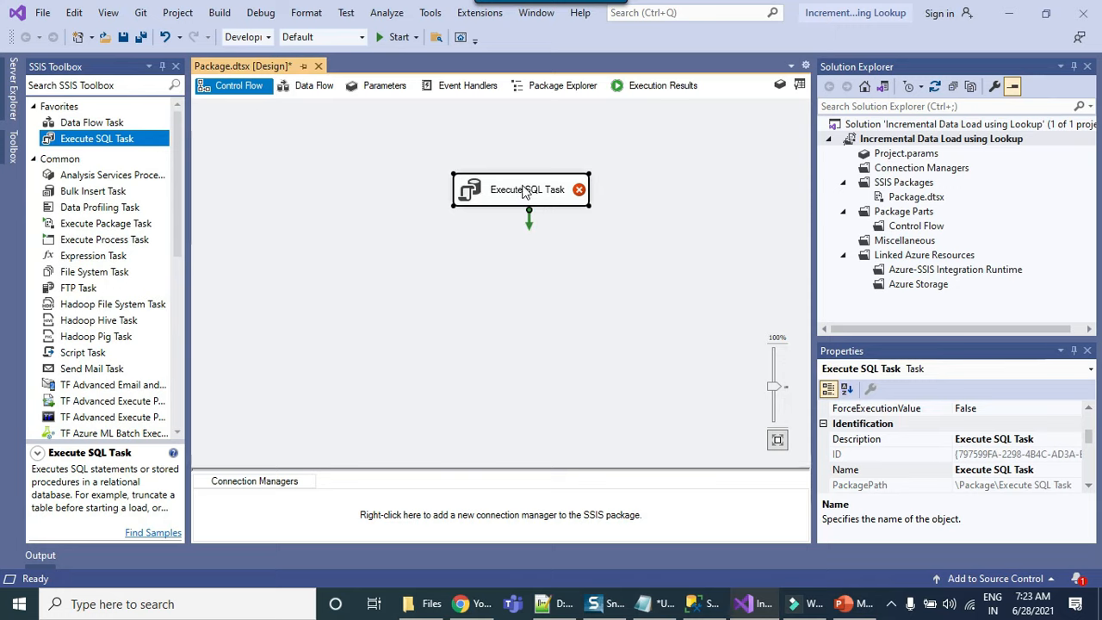
right_click(540, 184)
left_click(593, 451)
type("cre")
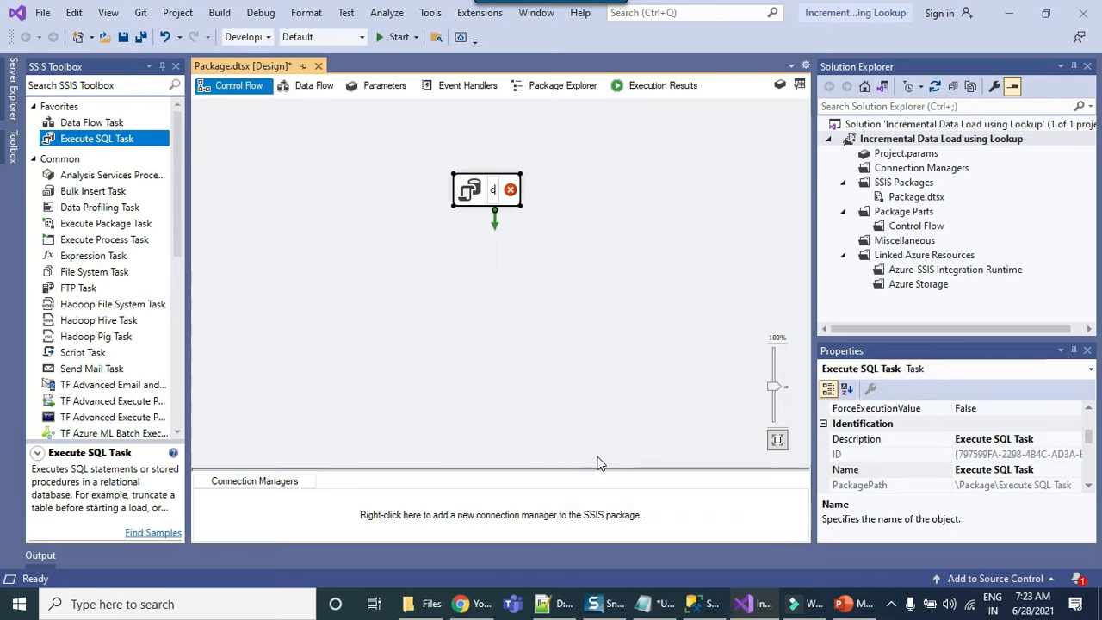
type("ate")
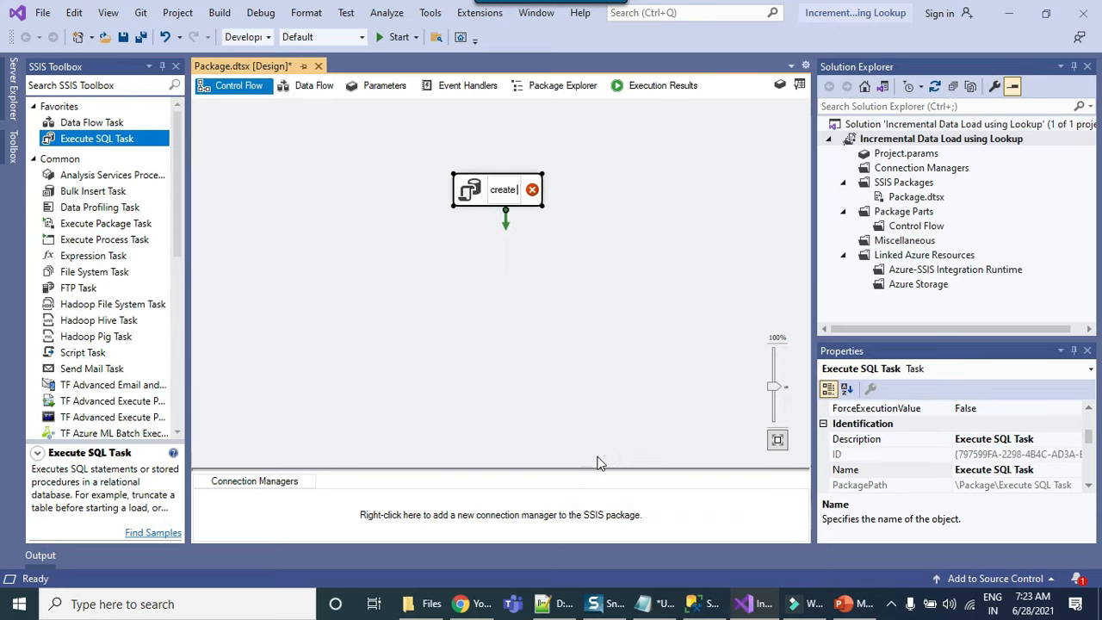
type(" audit_")
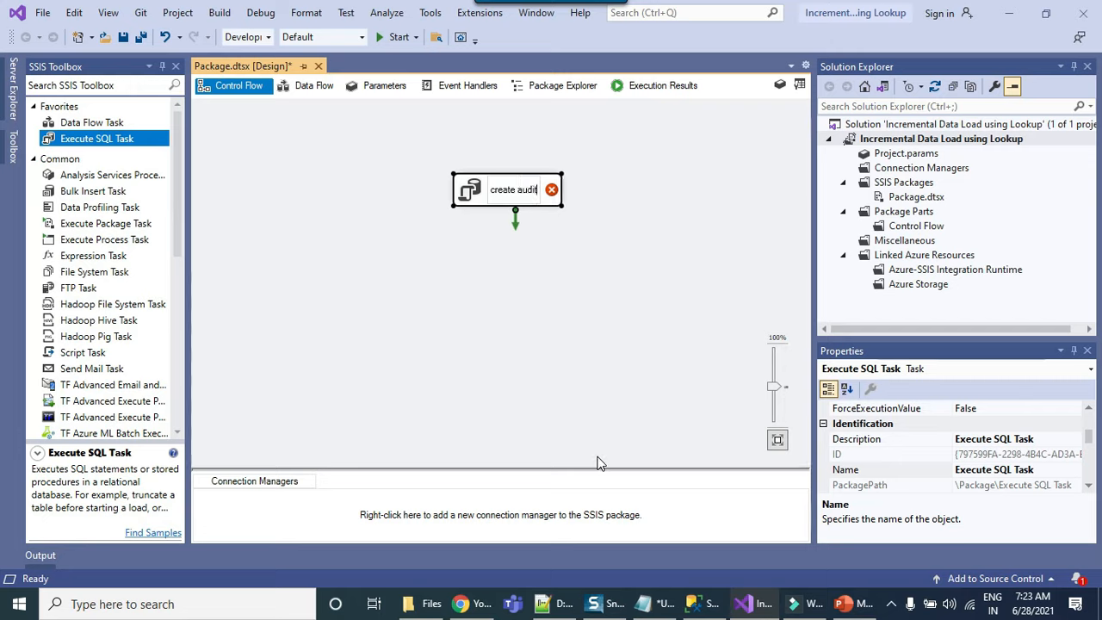
type("log t")
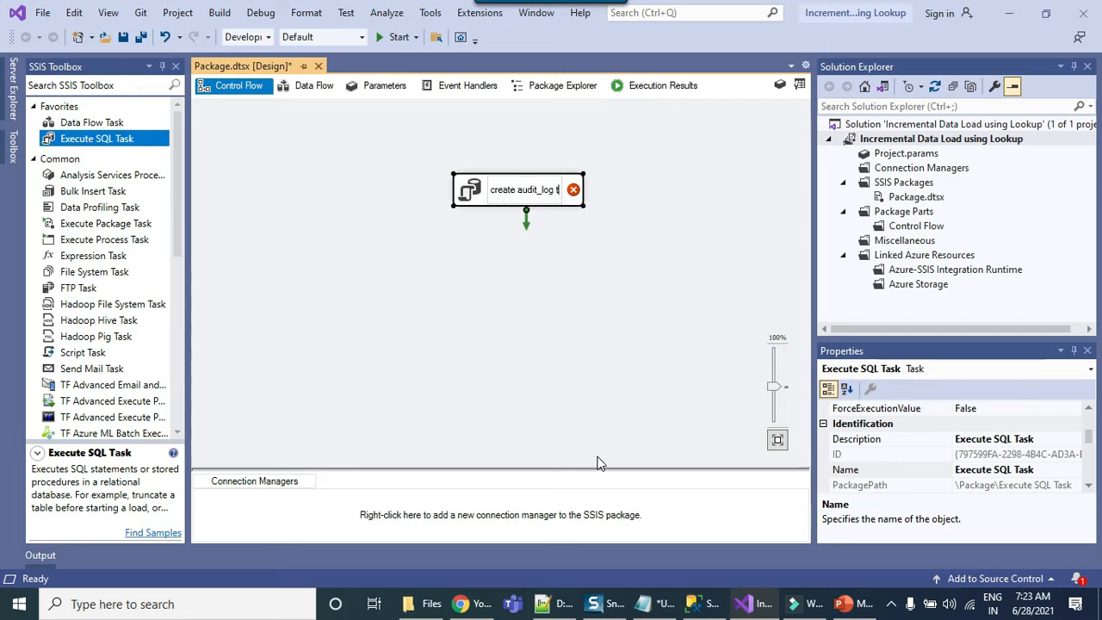
type("able")
left_click(573, 261)
- Open the create audit_log table task for editing and set its connection to a new OLE DB connection manager for DESKTOP-EKJ1P64\SQL2019.SSIS
left_click(516, 189)
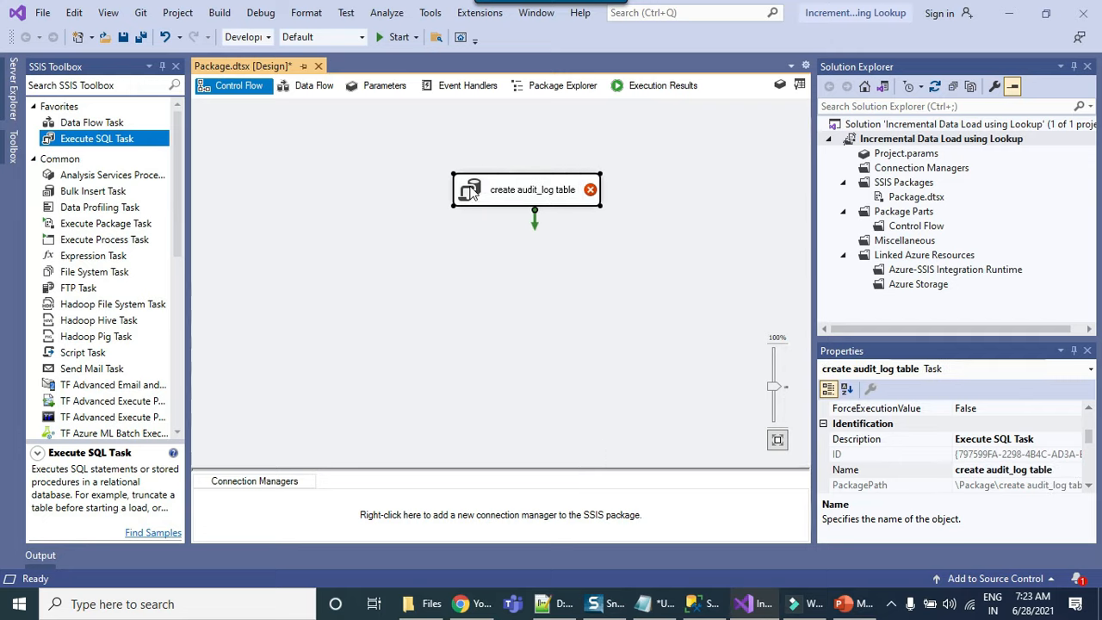
right_click(471, 186)
left_click(523, 199)
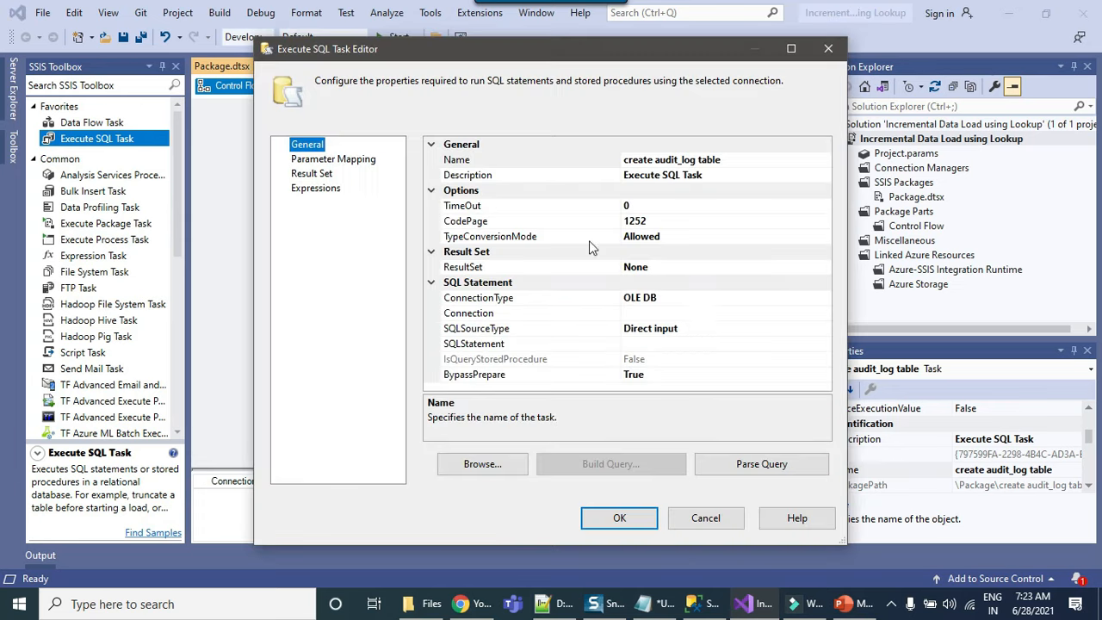
left_click(755, 313)
left_click(823, 314)
left_click(671, 331)
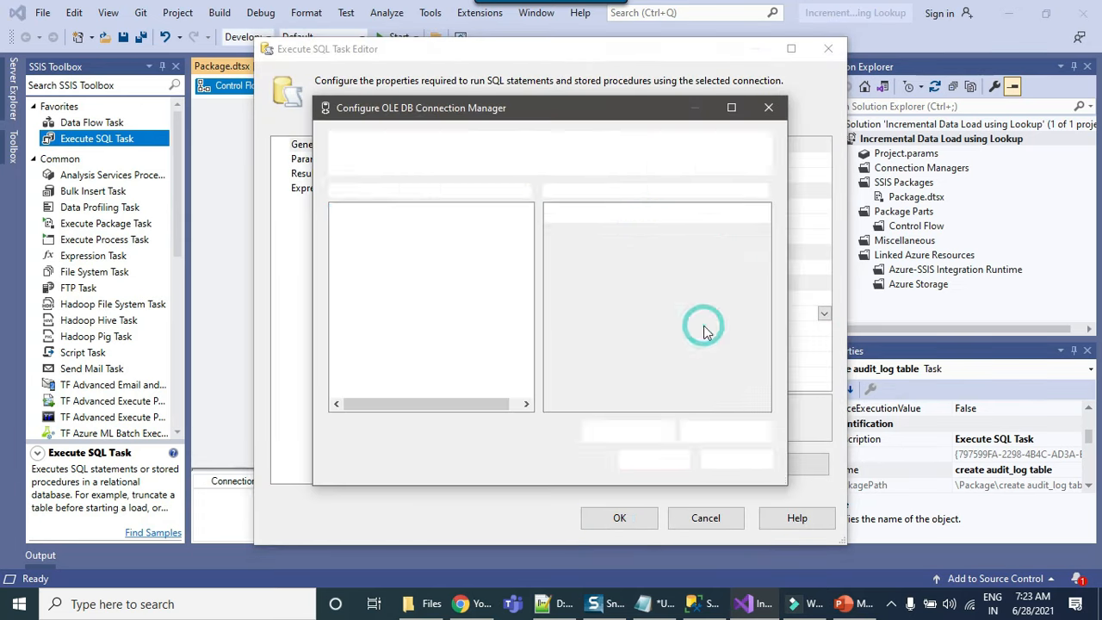
left_click(447, 234)
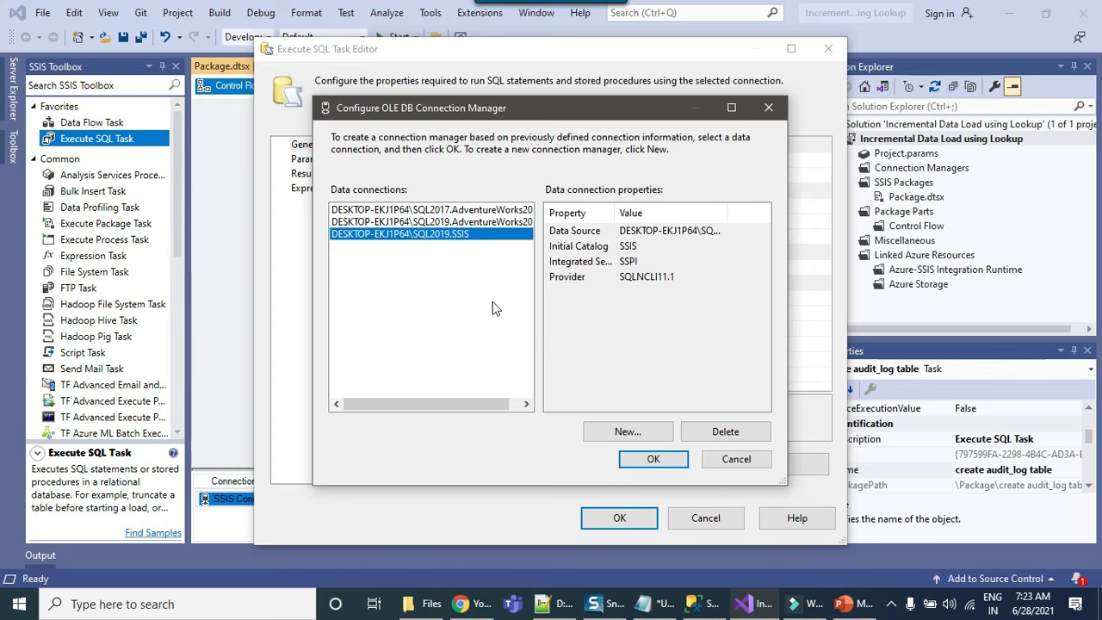
left_click(660, 460)
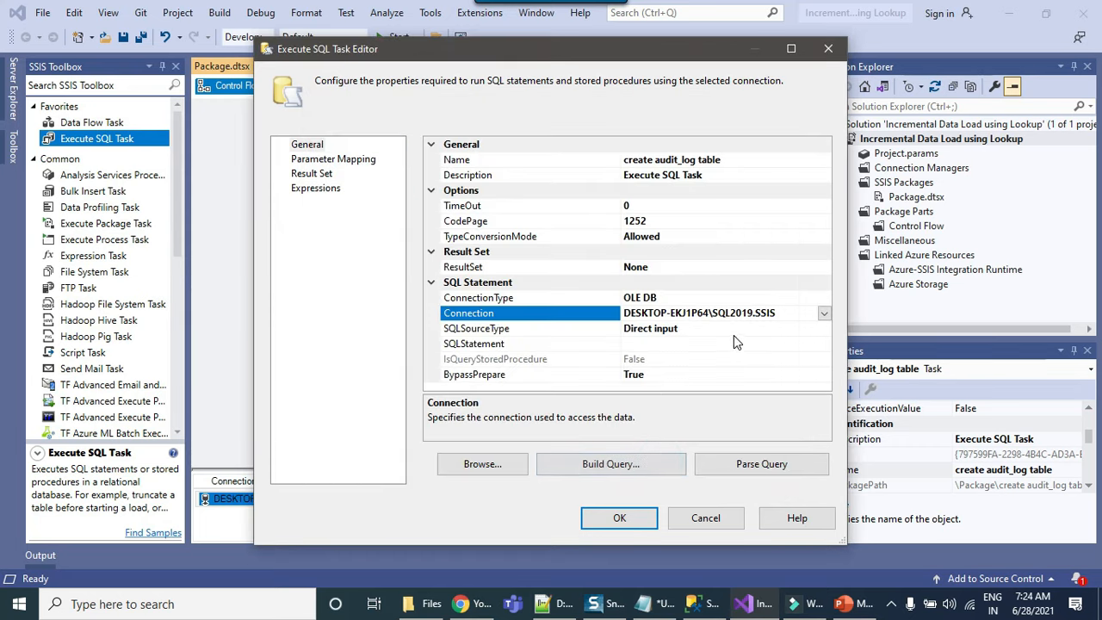
- Switch to SQL Server Management Studio and review the audit_log, Emails and ZZ_Emails_updated blocks of the table script
left_click(708, 603)
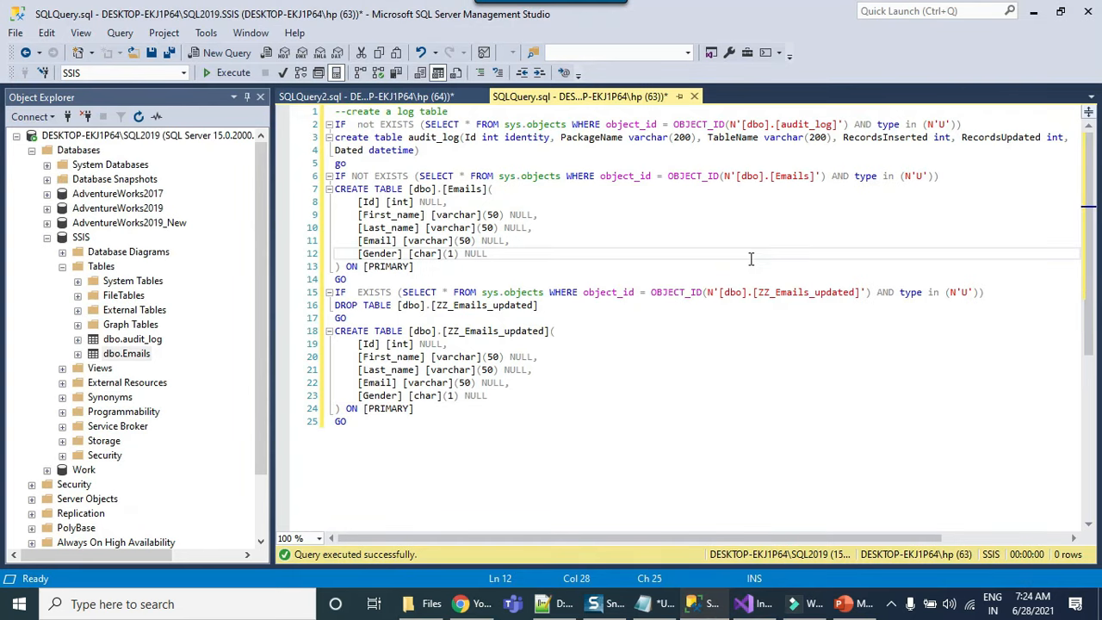
double_click(435, 138)
left_click_drag(347, 163, 328, 125)
double_click(456, 189)
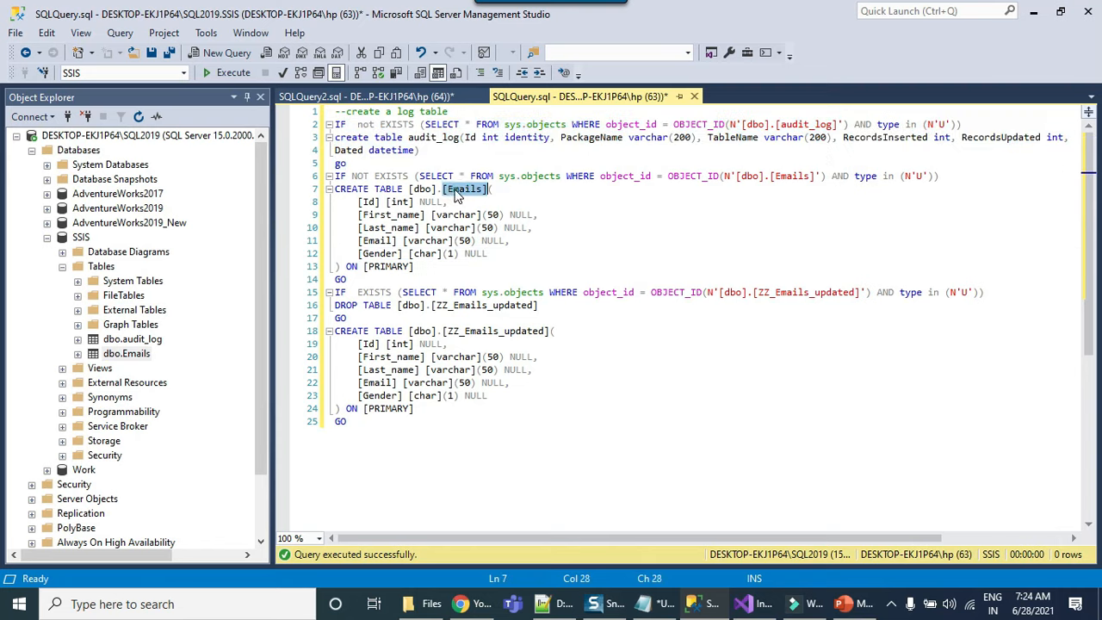
left_click_drag(414, 267, 334, 161)
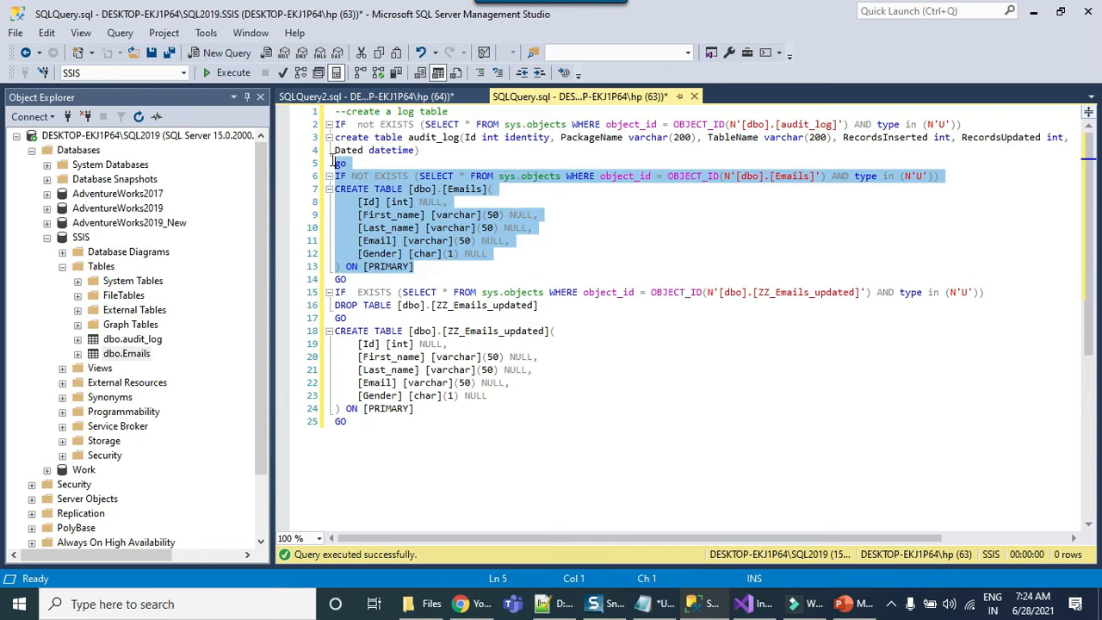
double_click(437, 307)
left_click(531, 306)
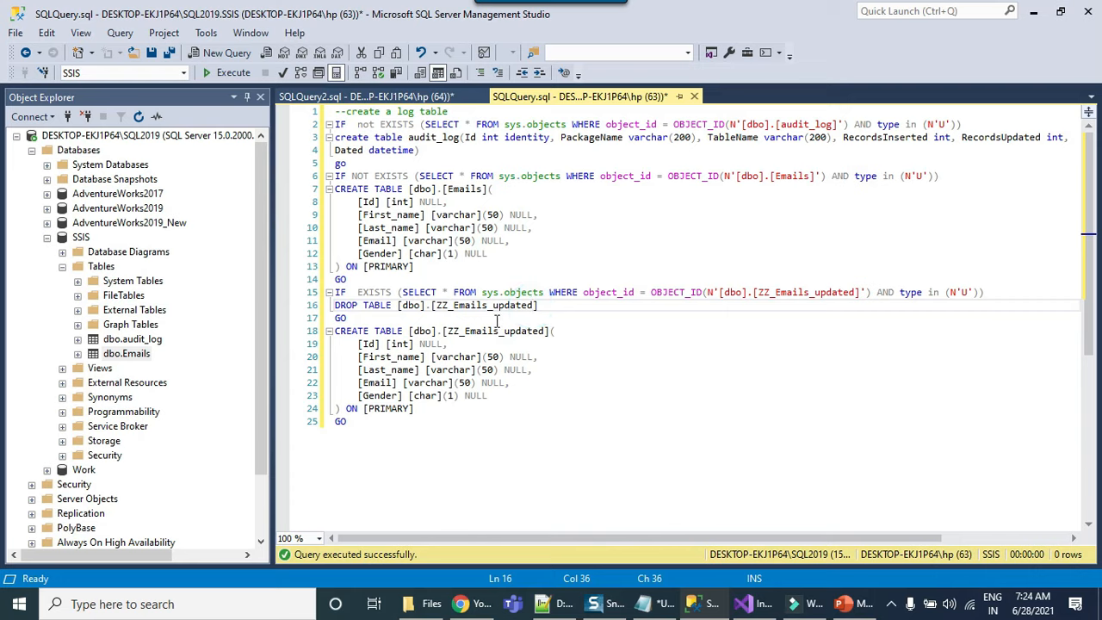
left_click_drag(550, 305, 336, 293)
left_click(446, 445)
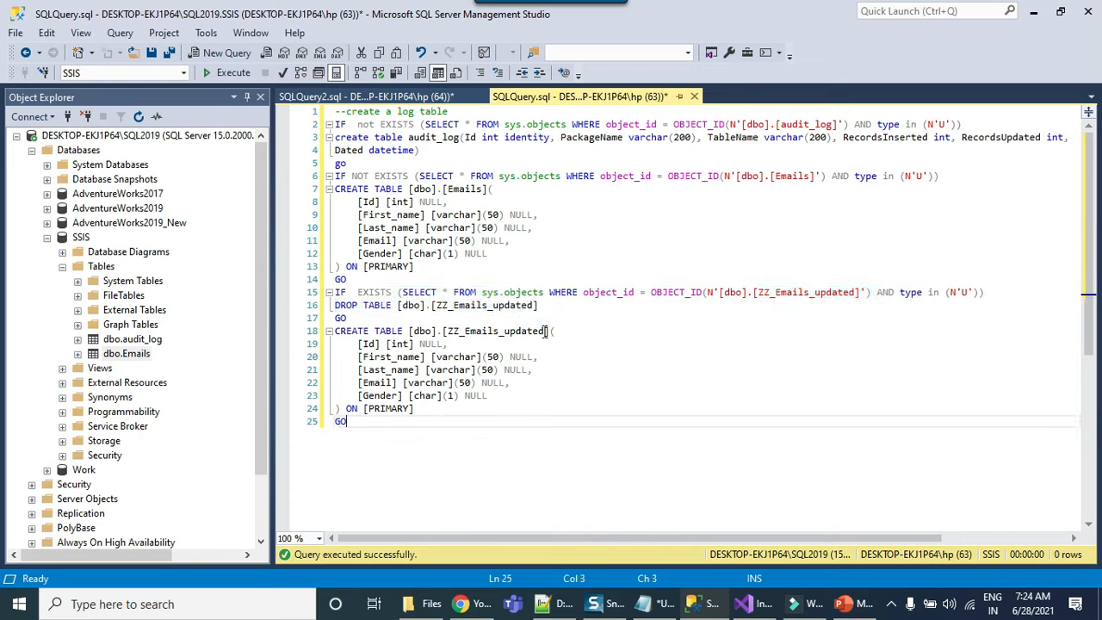
double_click(471, 306)
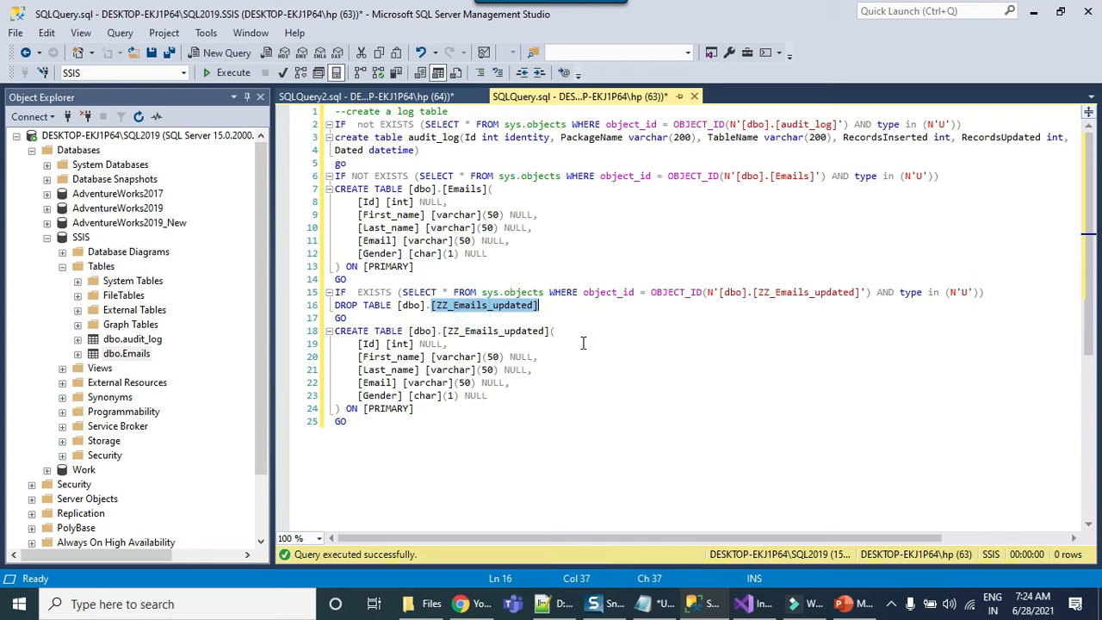
left_click(599, 304)
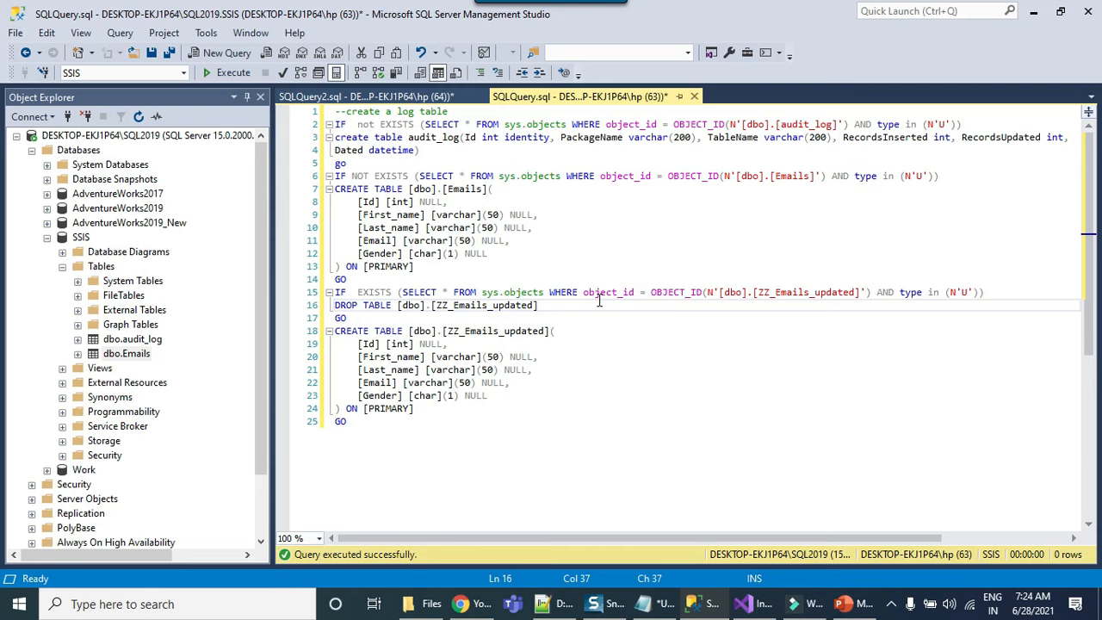
- Copy the whole table script, switch to Visual Studio and set it as the SQLStatement of the create audit_log table task
key("ctrl+a")
left_click(764, 603)
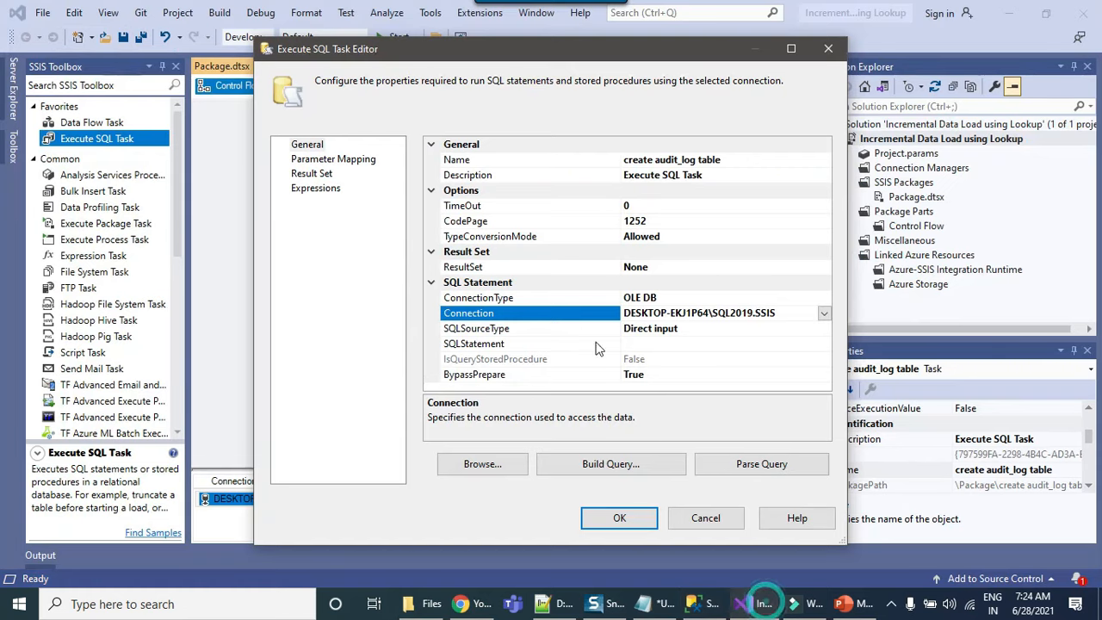
left_click(756, 344)
left_click(823, 343)
key("ctrl+v")
left_click(558, 414)
left_click(618, 517)
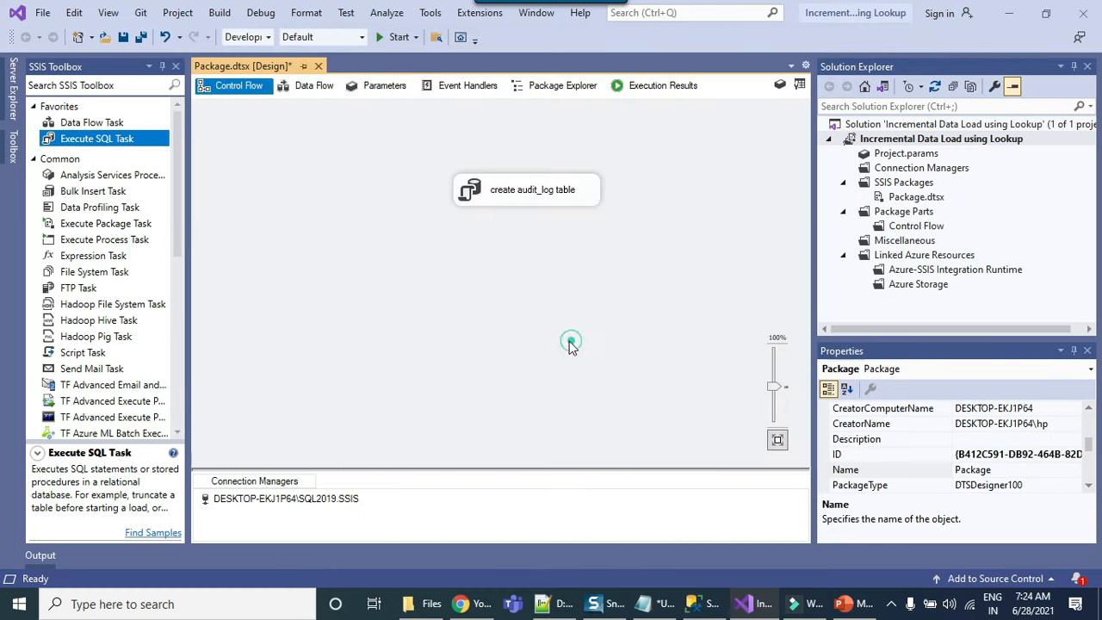
- Add a Data Flow Task after the create audit_log table task, connect the two, and open the data flow
left_click_drag(102, 123, 431, 244)
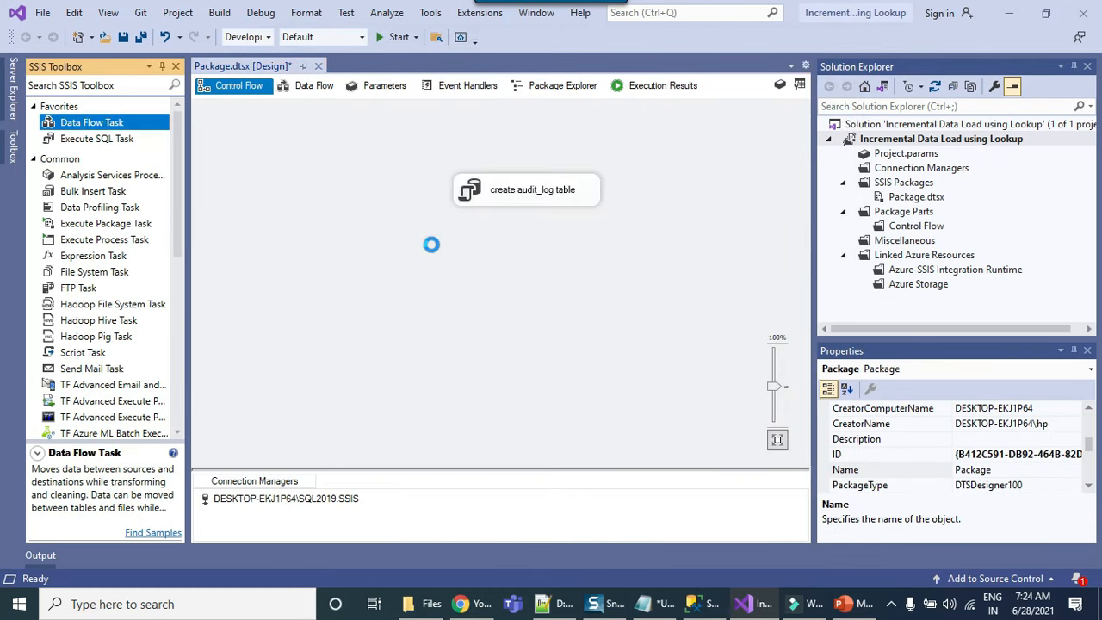
left_click(526, 194)
left_click_drag(526, 210, 461, 276)
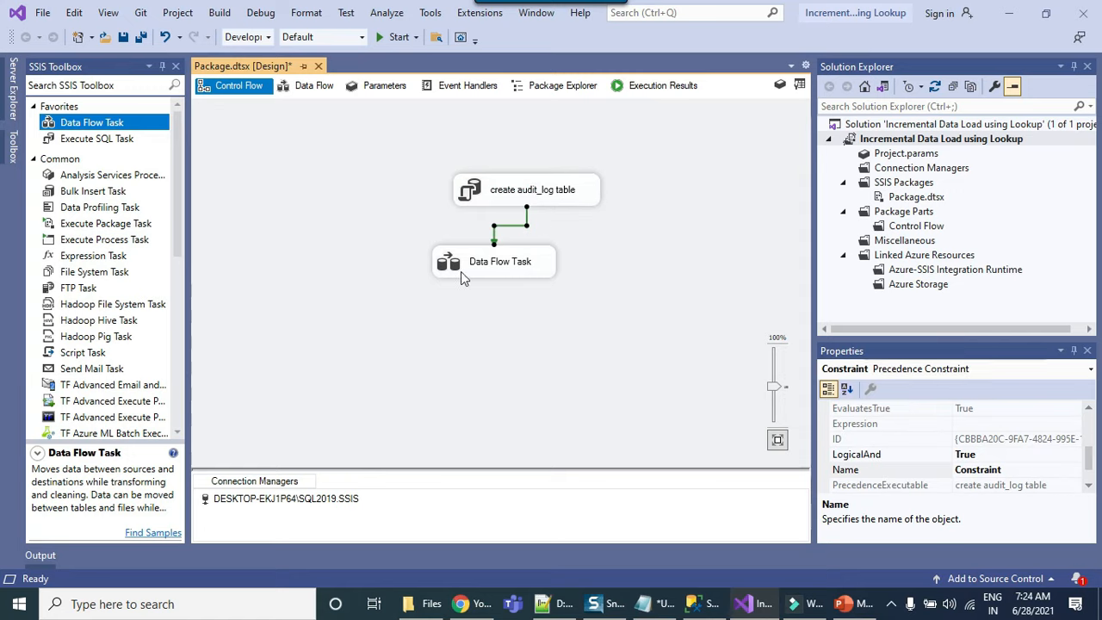
double_click(465, 262)
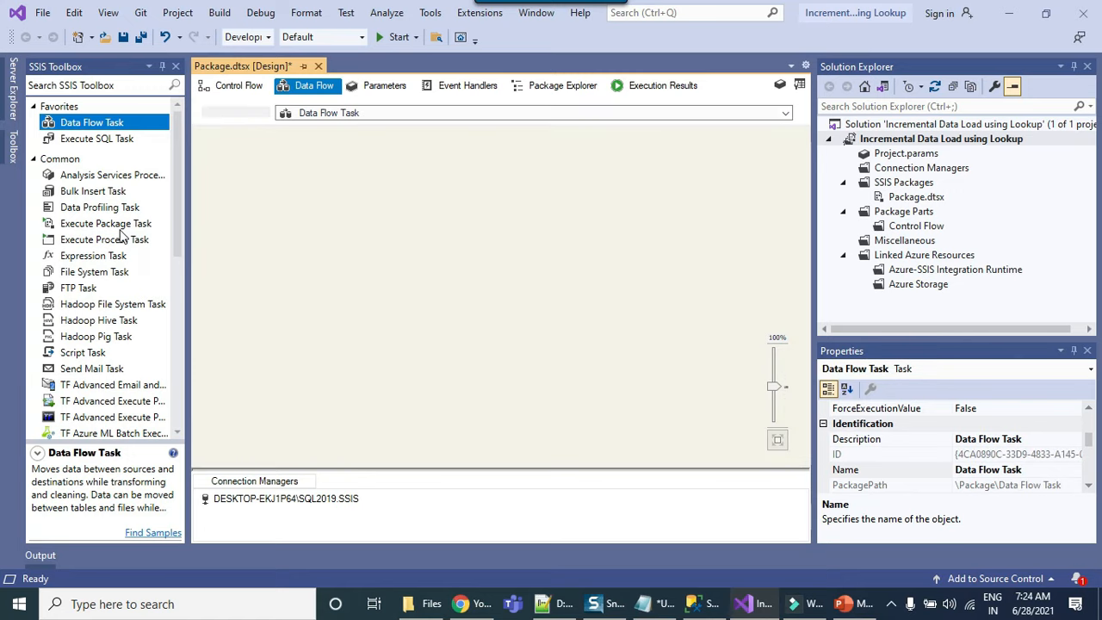
- Add a Flat File Source to the data flow and start a new flat file connection manager for it
left_click_drag(178, 125, 185, 366)
left_click_drag(108, 241, 330, 173)
left_click(469, 194)
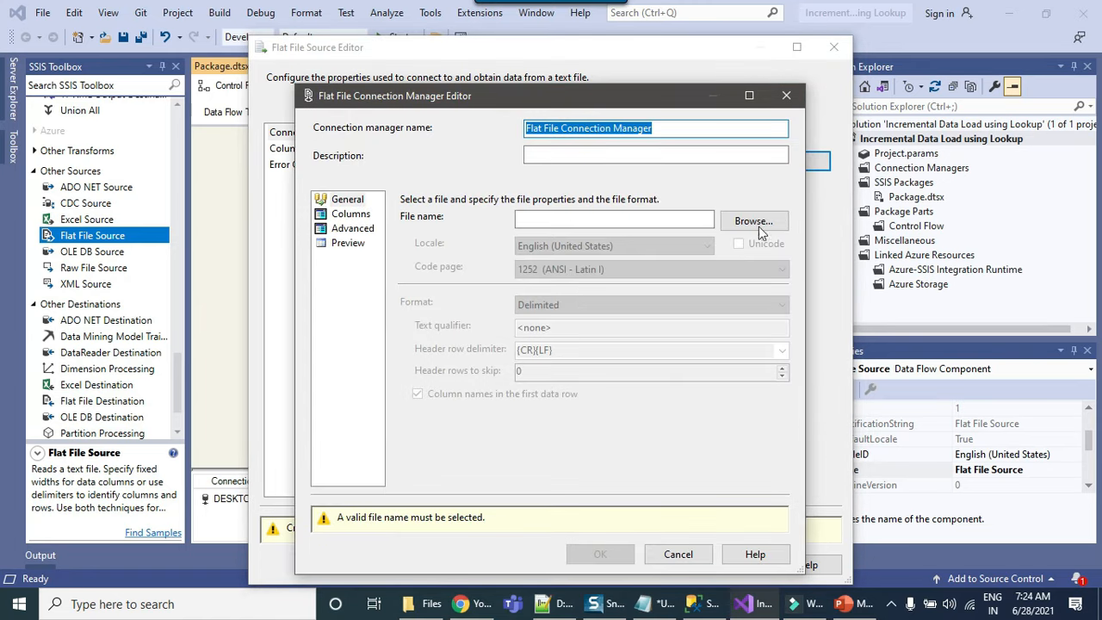
- Point the flat file connection to D:\Files\Emails.csv, preview its rows and accept the source settings
left_click(748, 225)
left_click(737, 444)
left_click(713, 475)
left_click(456, 224)
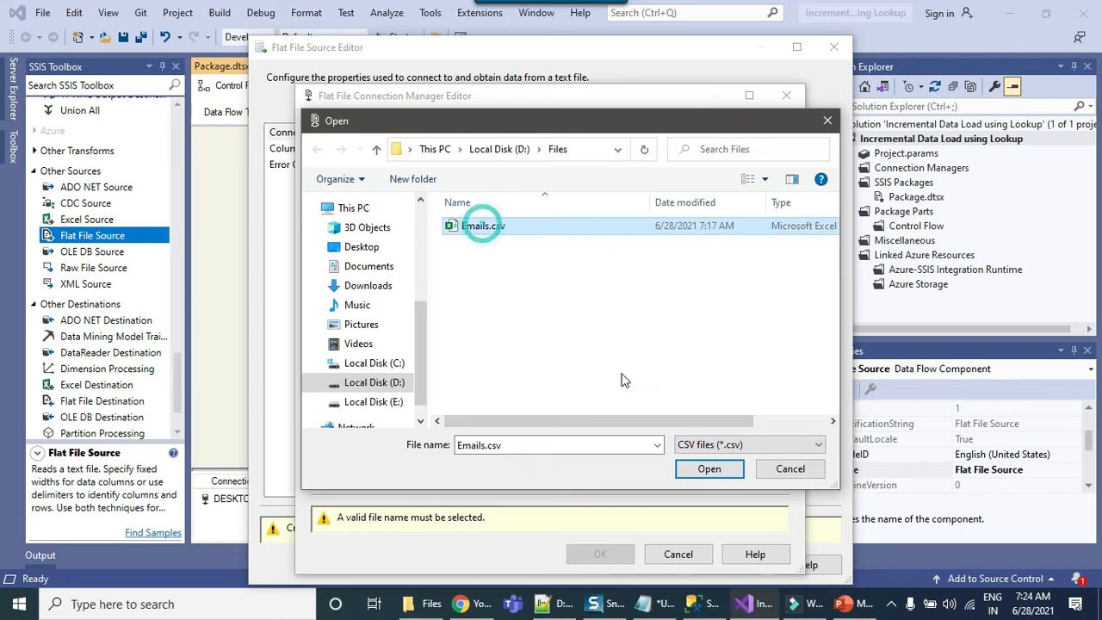
left_click(709, 468)
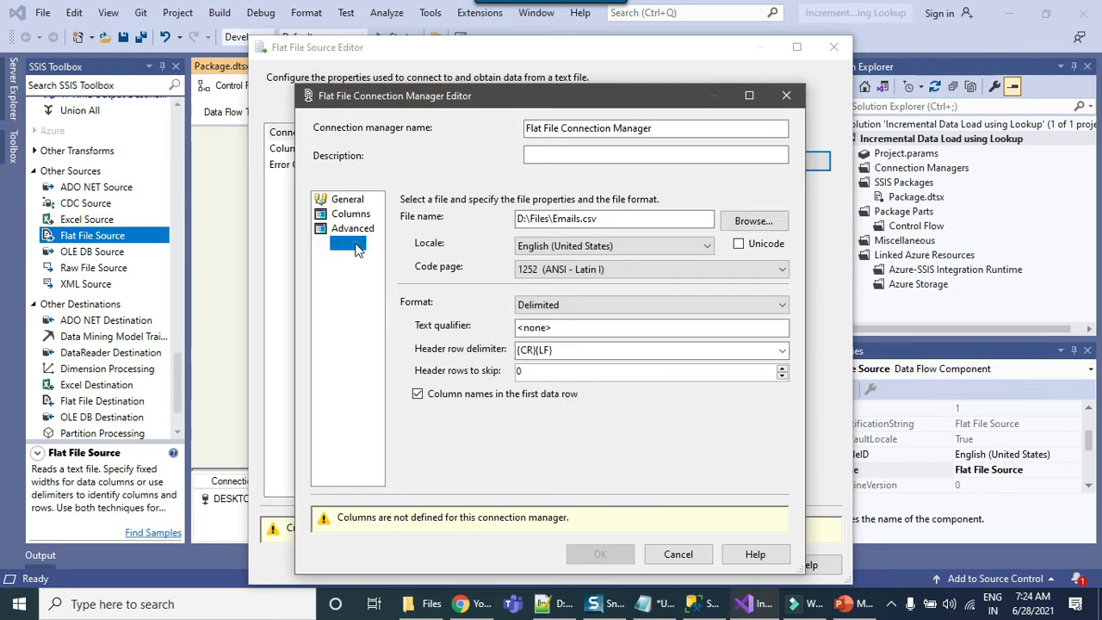
left_click(347, 243)
left_click_drag(510, 450, 577, 451)
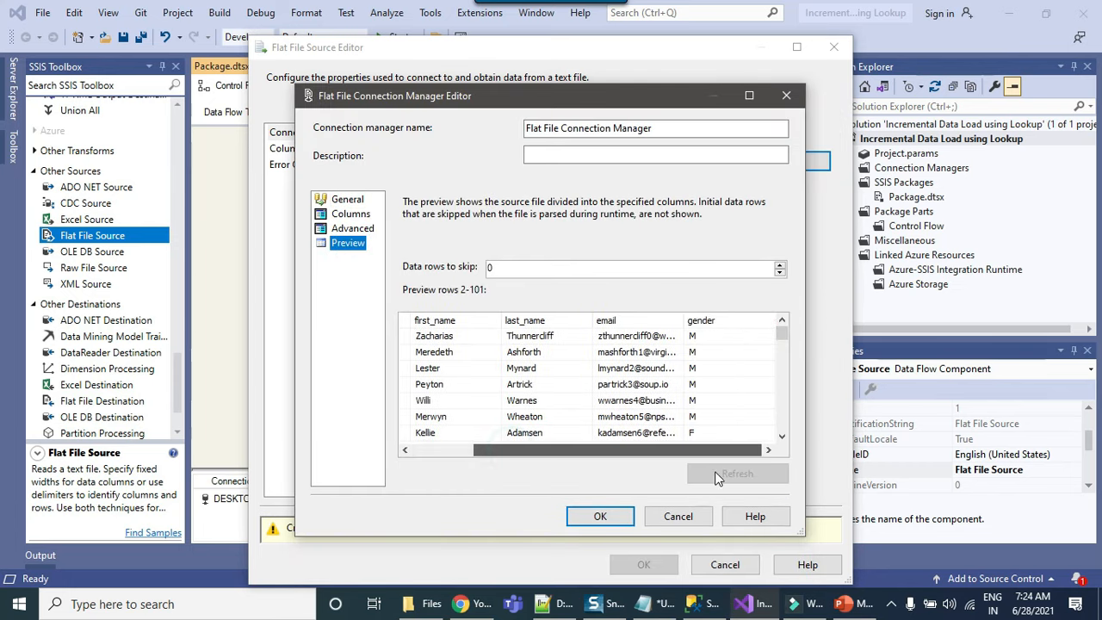
left_click(602, 516)
left_click(643, 527)
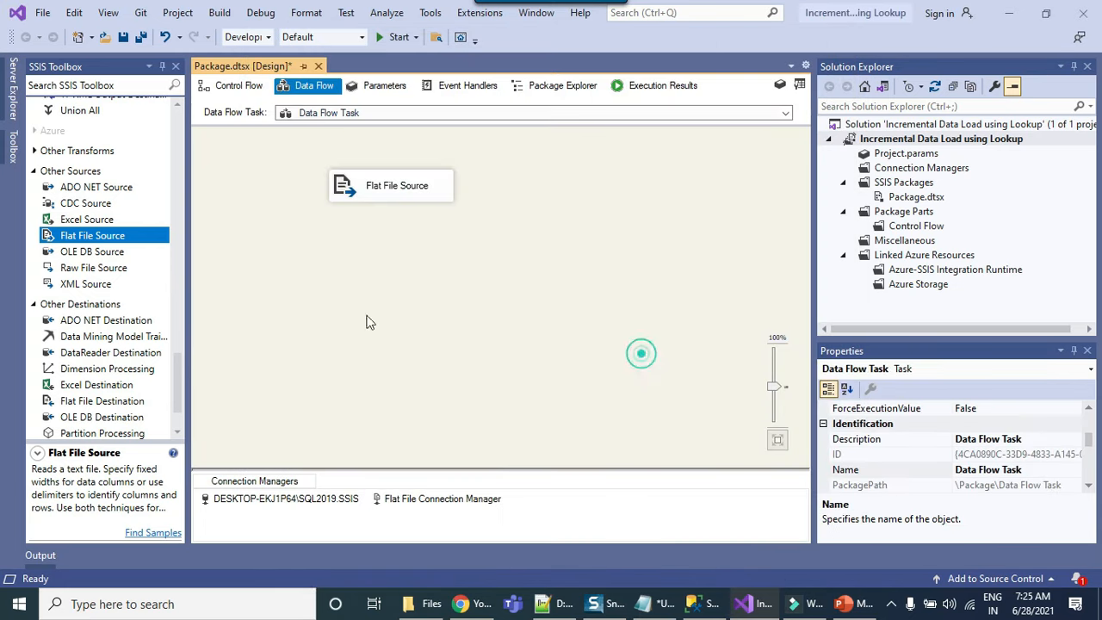
- Add a Lookup transformation below the Flat File Source and connect the source's output to it
scroll(135, 271, "up", 1)
scroll(135, 271, "up", 10)
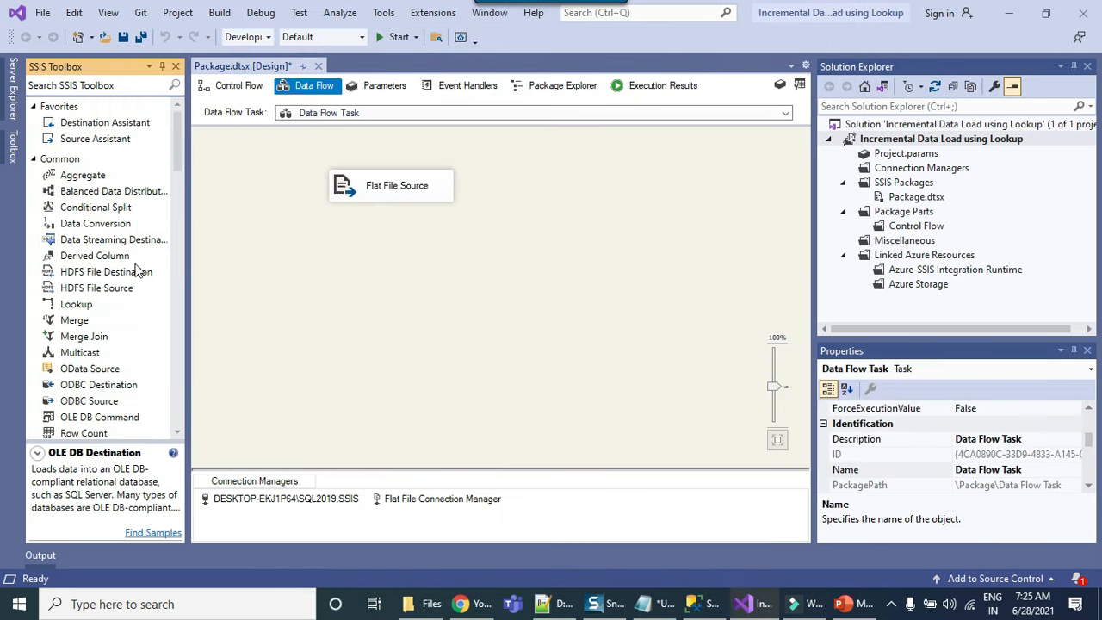
left_click_drag(86, 304, 404, 278)
left_click(391, 188)
left_click_drag(399, 222, 409, 280)
left_click(393, 293)
- Open the Lookup for editing and set rows with no matching entries to "Redirect rows to no match output"
right_click(392, 284)
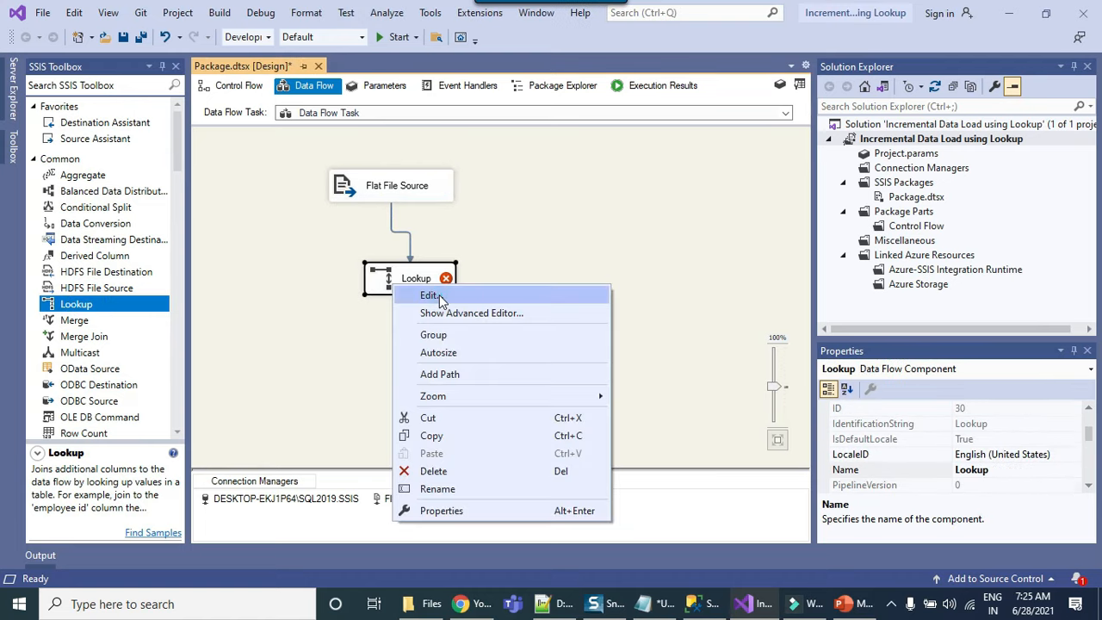
left_click(430, 294)
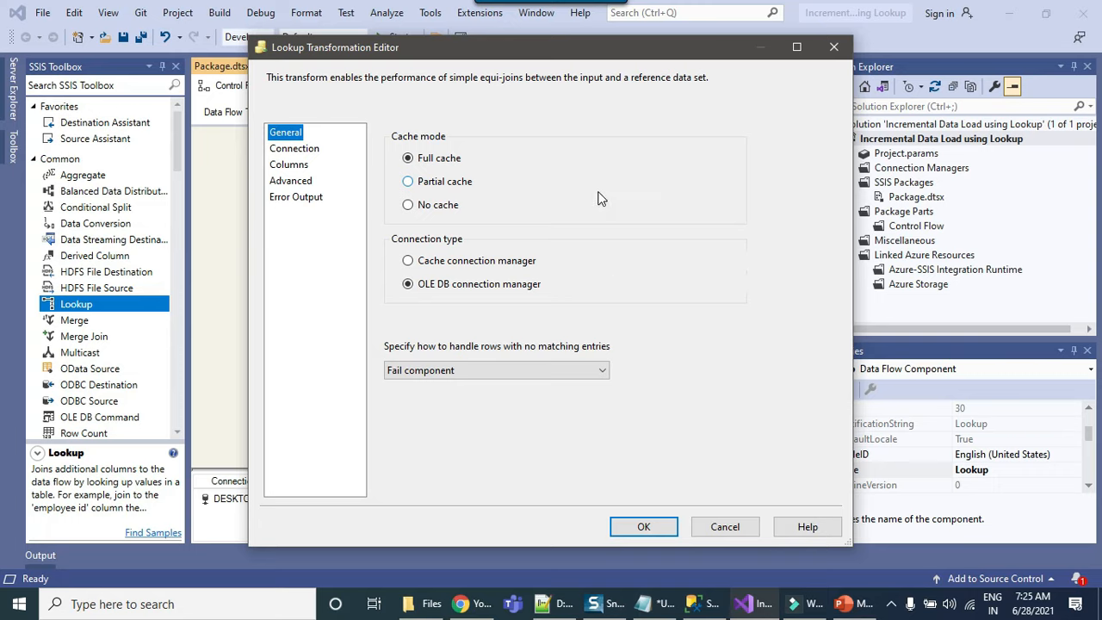
left_click(519, 372)
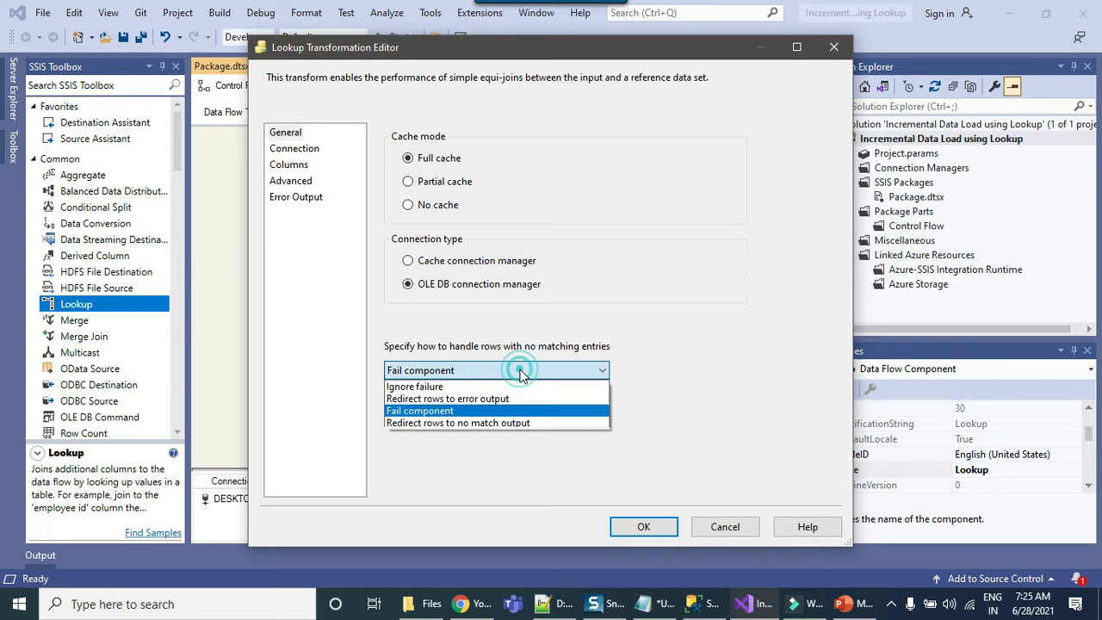
left_click(512, 423)
- Base the Lookup on the SQL query "select Id from Emails", checking the table's name in SQL Server Management Studio
left_click(298, 150)
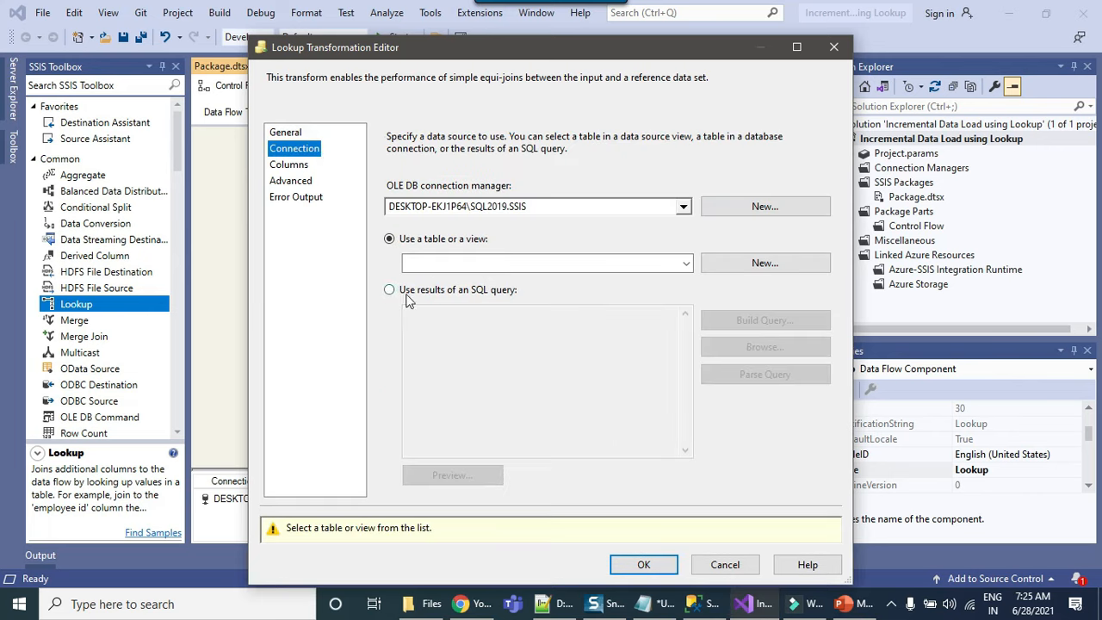
left_click(457, 292)
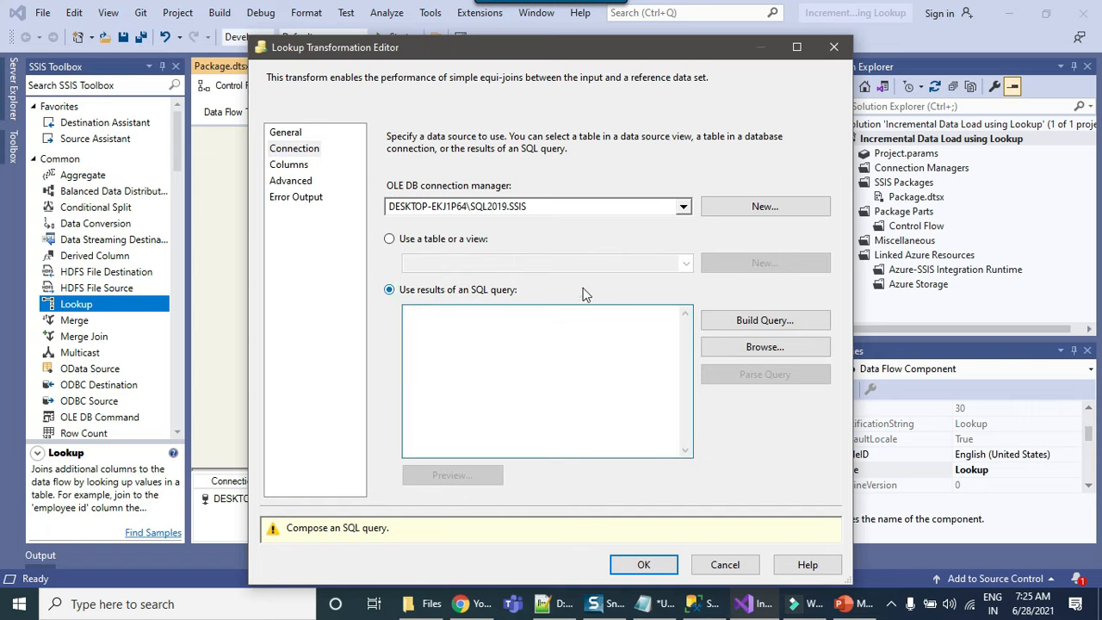
type("select Id from Emai")
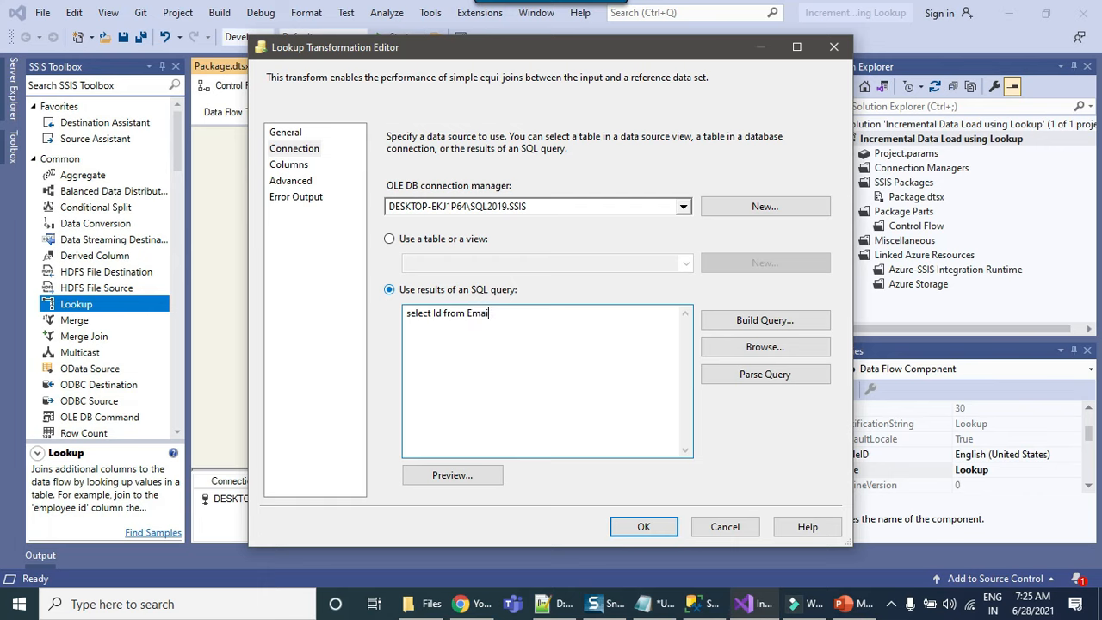
double_click(482, 313)
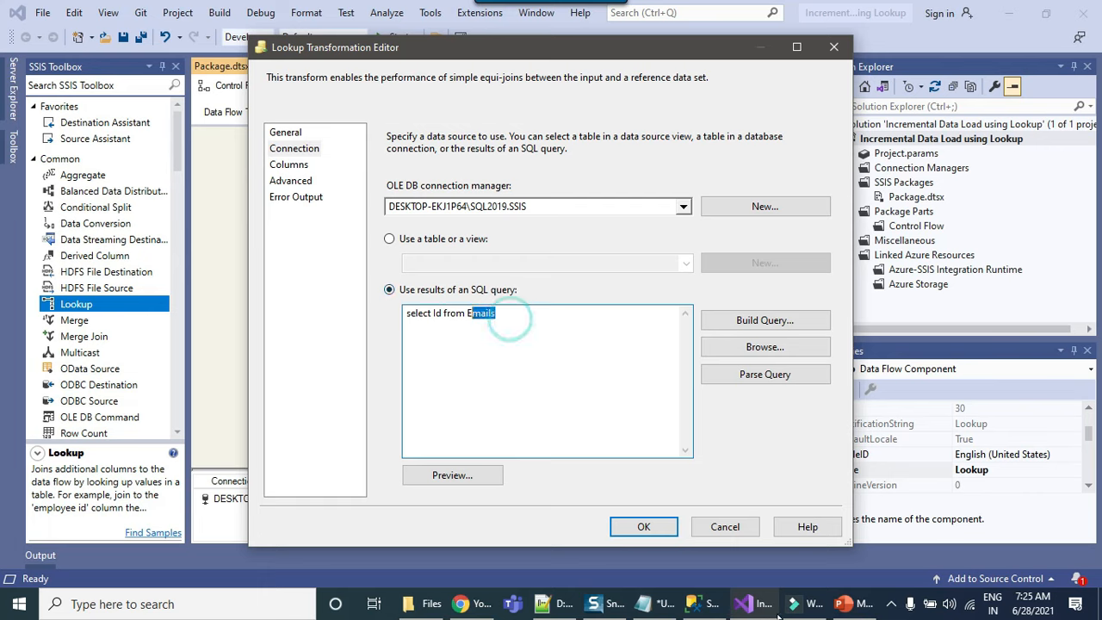
left_click(692, 604)
left_click(136, 354)
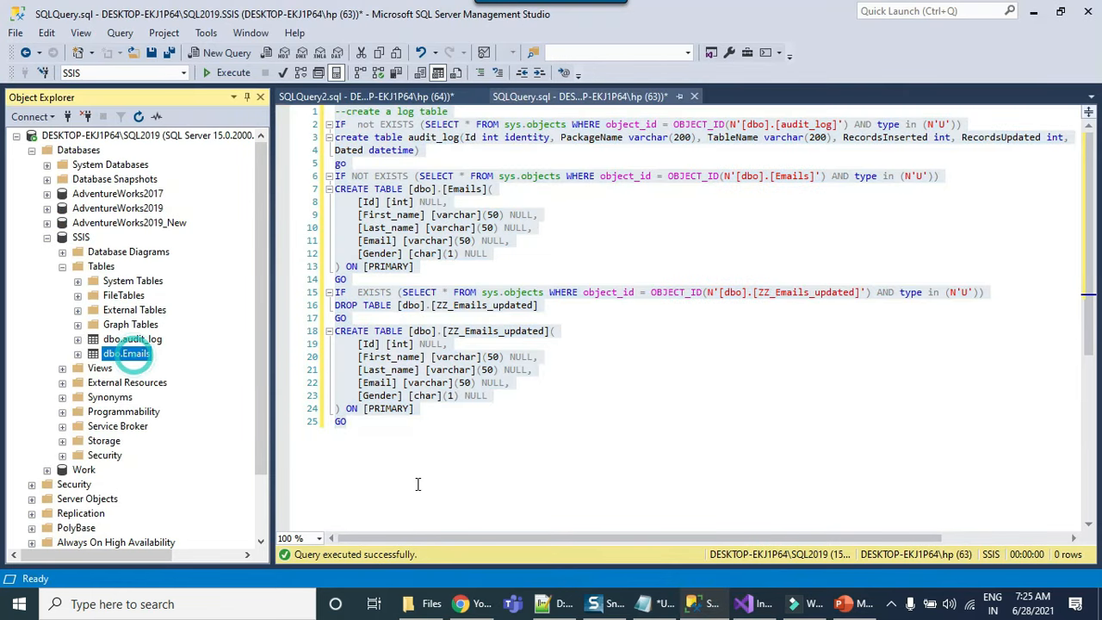
key("F2")
left_click(698, 598)
left_click(519, 337)
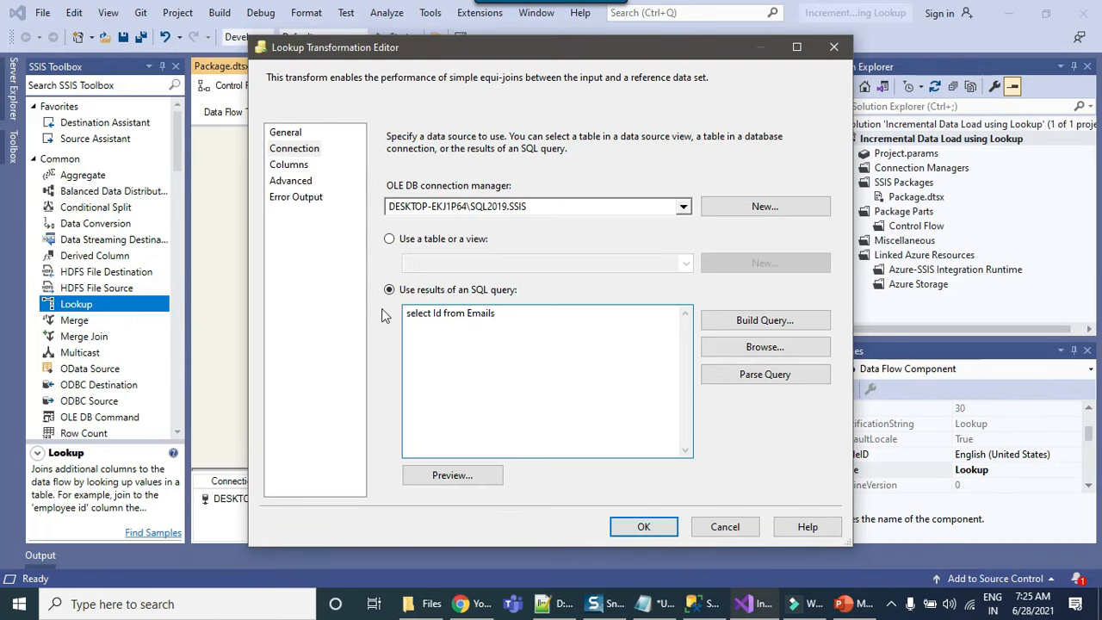
- Try to map the input column id to the lookup column Id, then cancel the Lookup editing
left_click(289, 165)
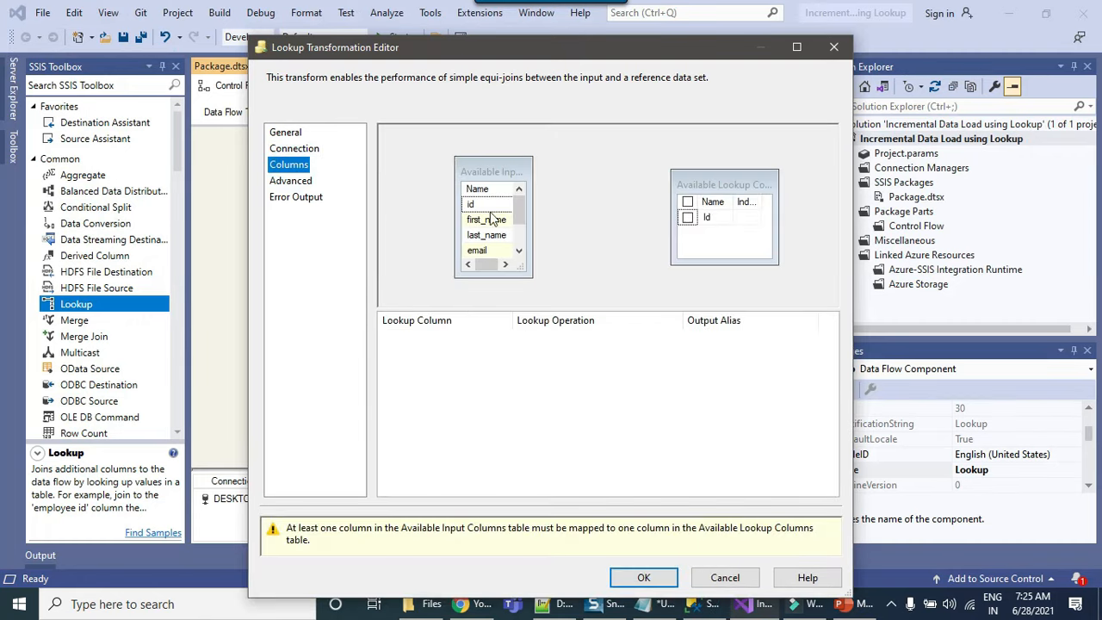
left_click_drag(473, 204, 592, 179)
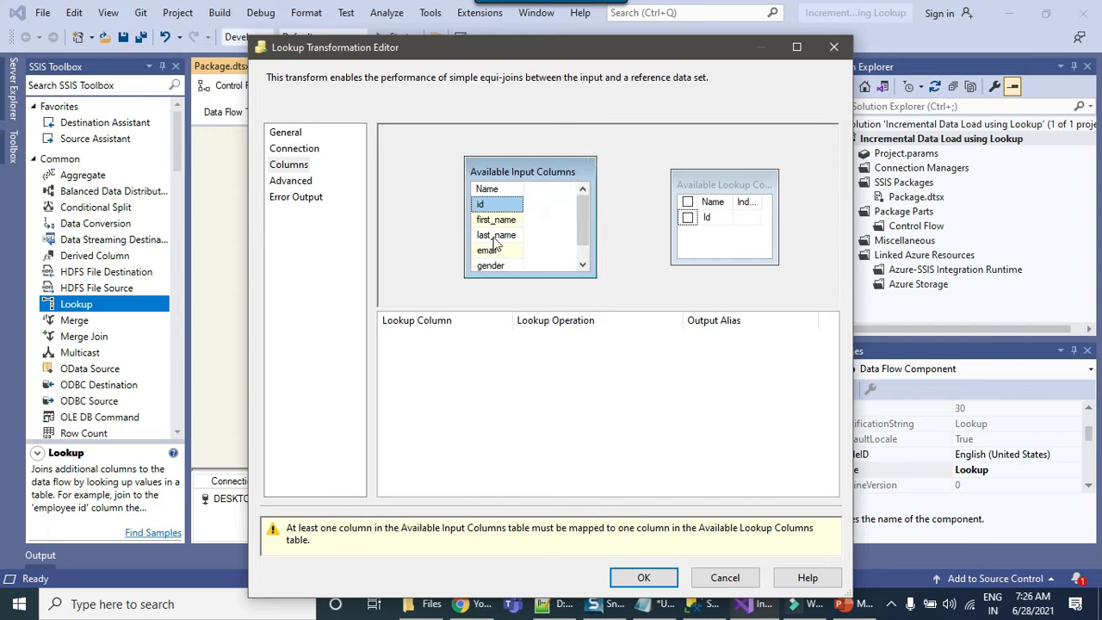
left_click(727, 185)
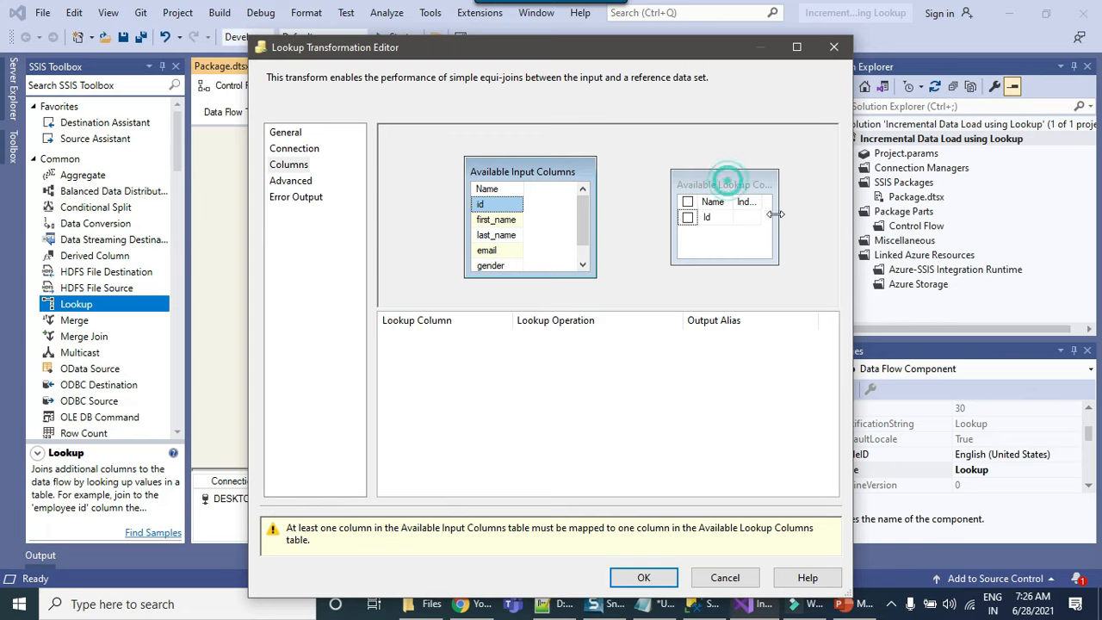
left_click_drag(778, 211, 801, 211)
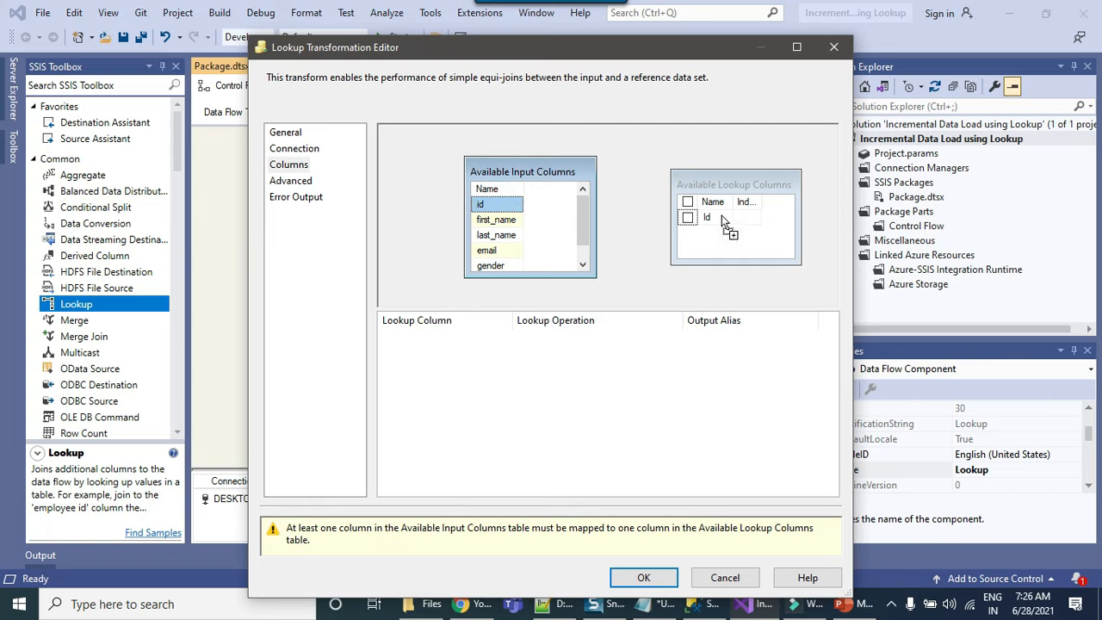
left_click_drag(723, 221, 724, 222)
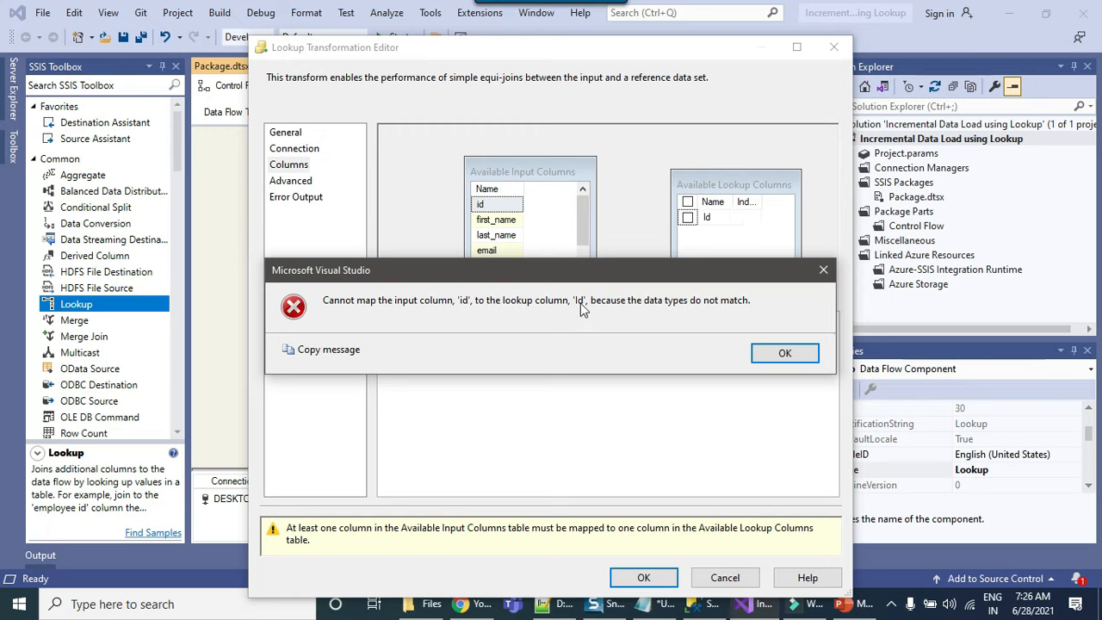
left_click(784, 353)
left_click(754, 577)
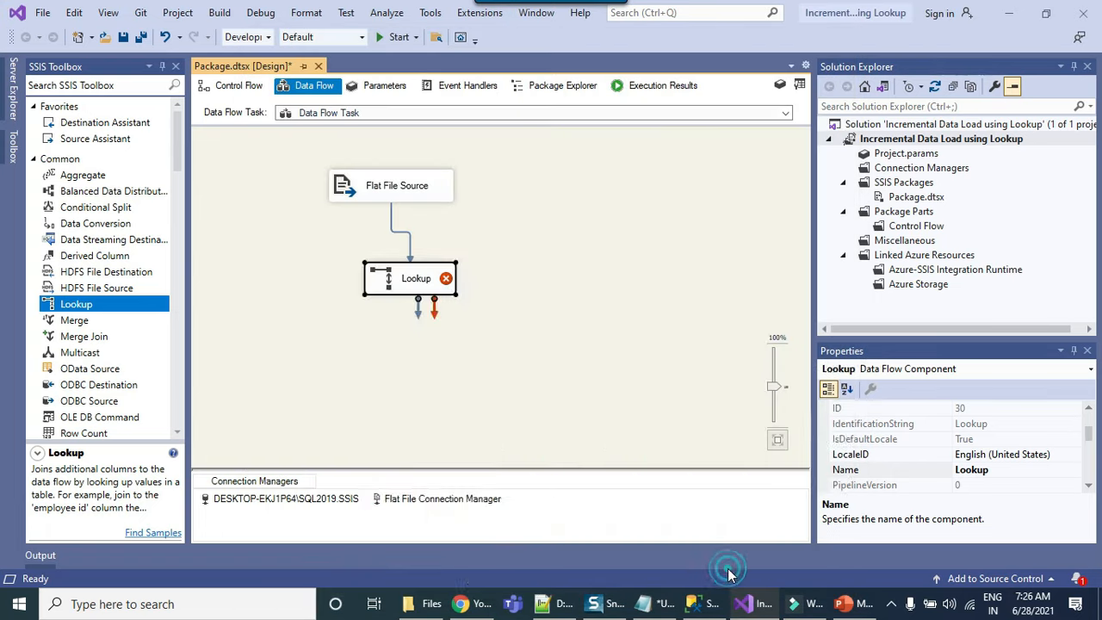
- Set the id column's data type to four-byte signed integer [DT_I4] in the Flat File Connection Manager
left_click(382, 445)
left_click(446, 508)
right_click(446, 509)
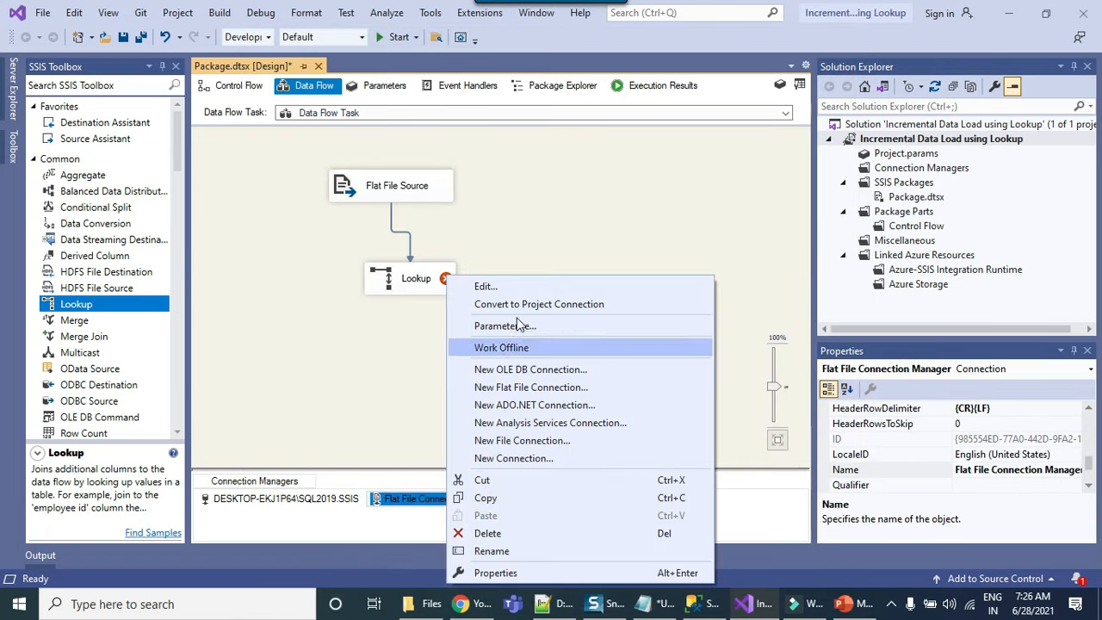
left_click(514, 287)
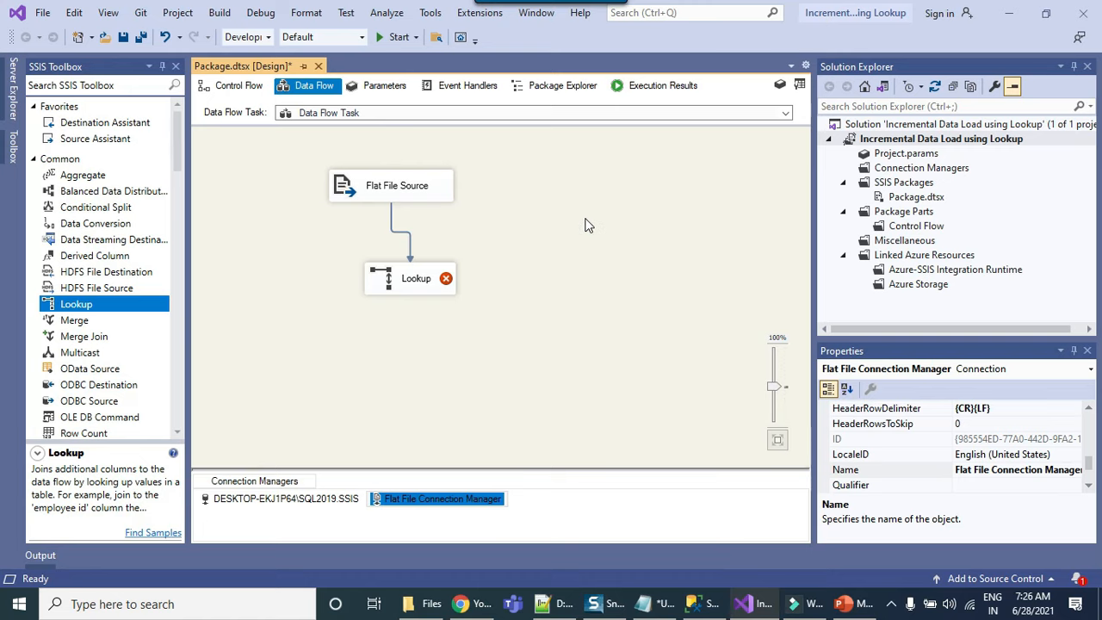
left_click(346, 211)
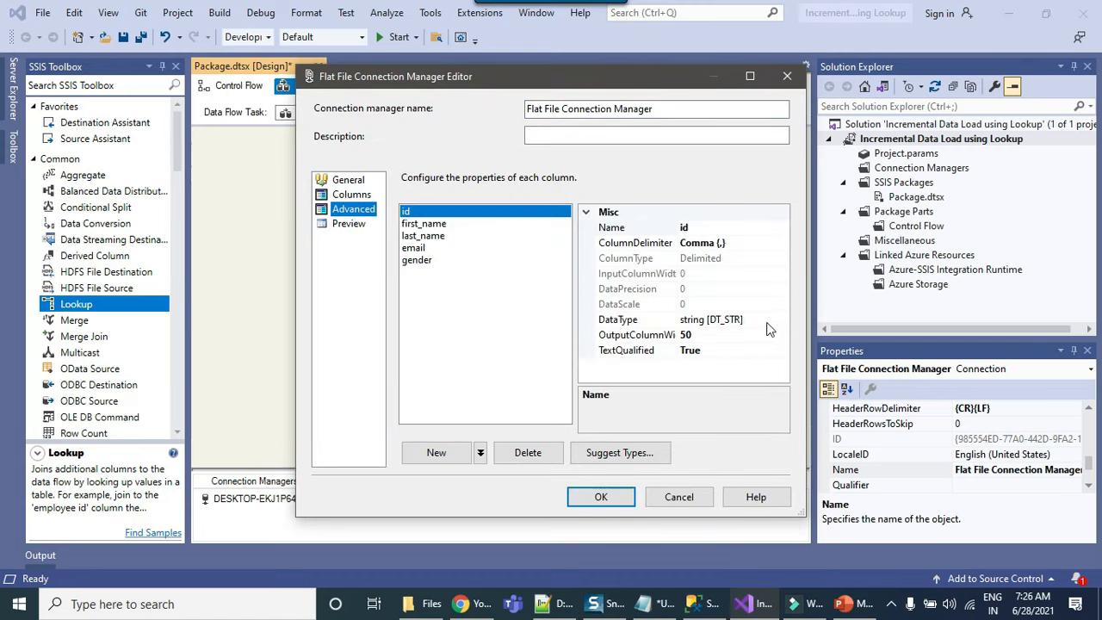
left_click(766, 321)
left_click(781, 319)
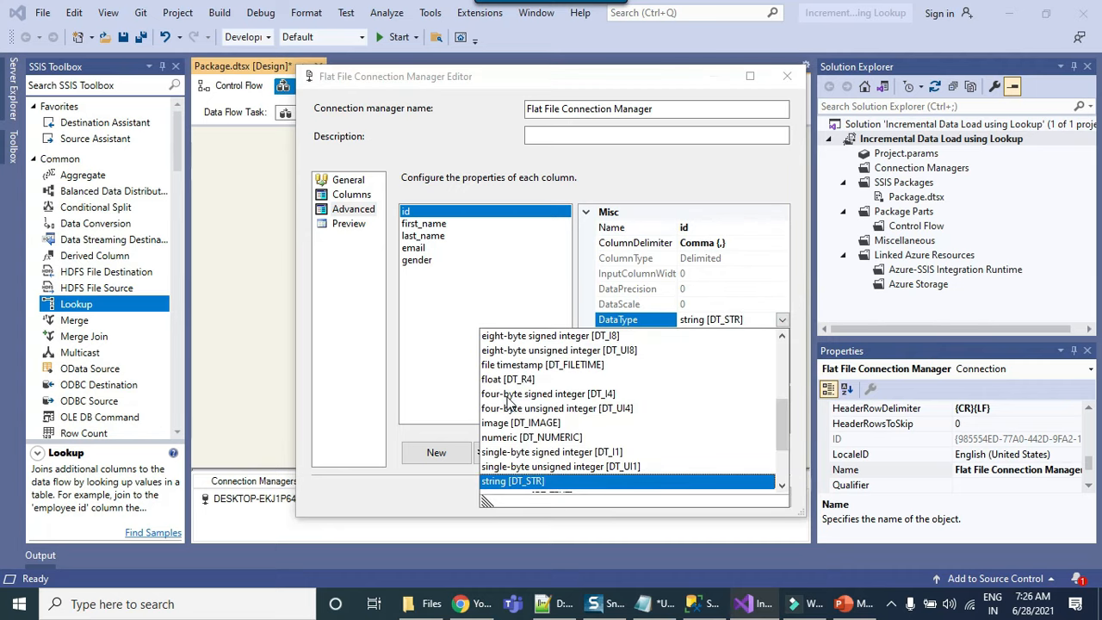
left_click(591, 395)
left_click(600, 496)
left_click(590, 322)
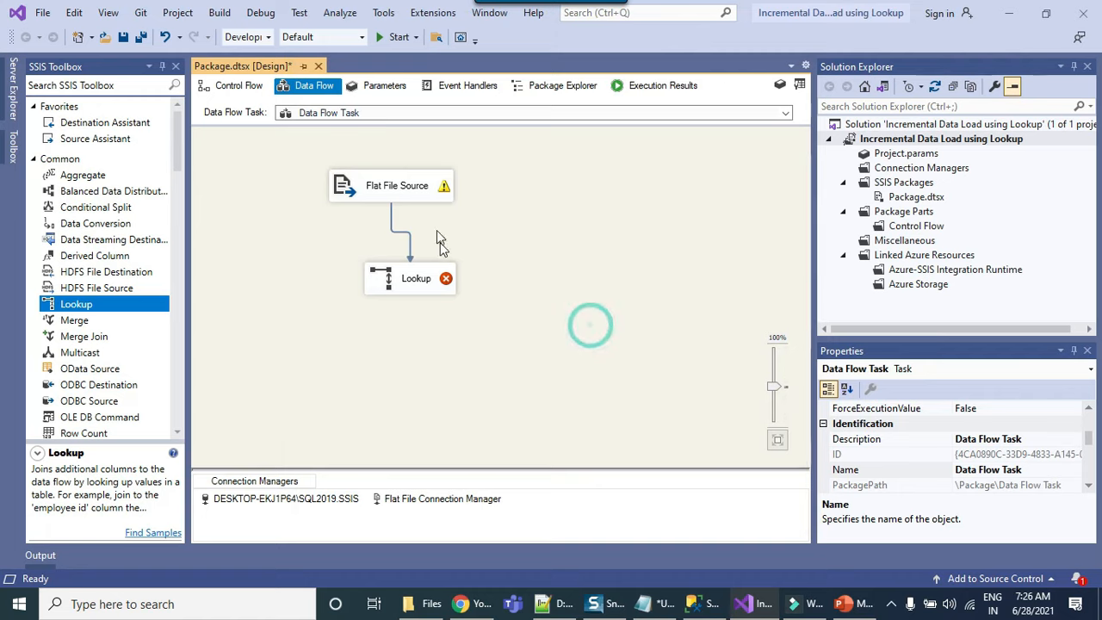
- Update the Flat File Source to the changed column metadata of its connection manager
left_click(443, 191)
right_click(441, 191)
left_click(464, 194)
left_click(707, 362)
left_click(640, 525)
- Reopen the Lookup for editing and redirect rows with no matching entries to the no match output
left_click(447, 290)
right_click(447, 290)
left_click(465, 295)
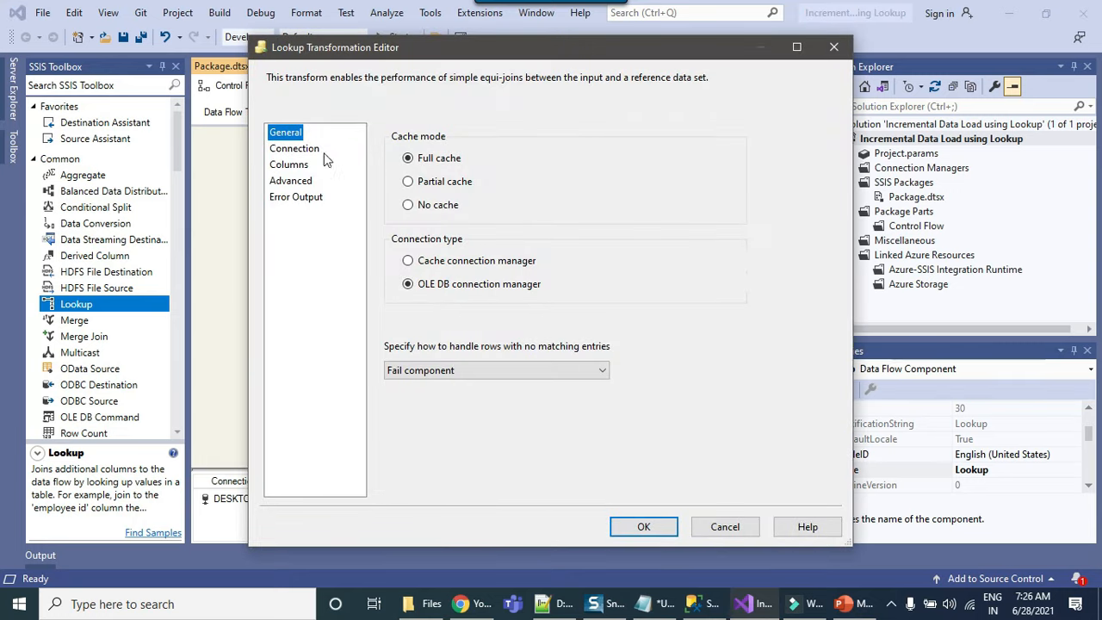
left_click(465, 371)
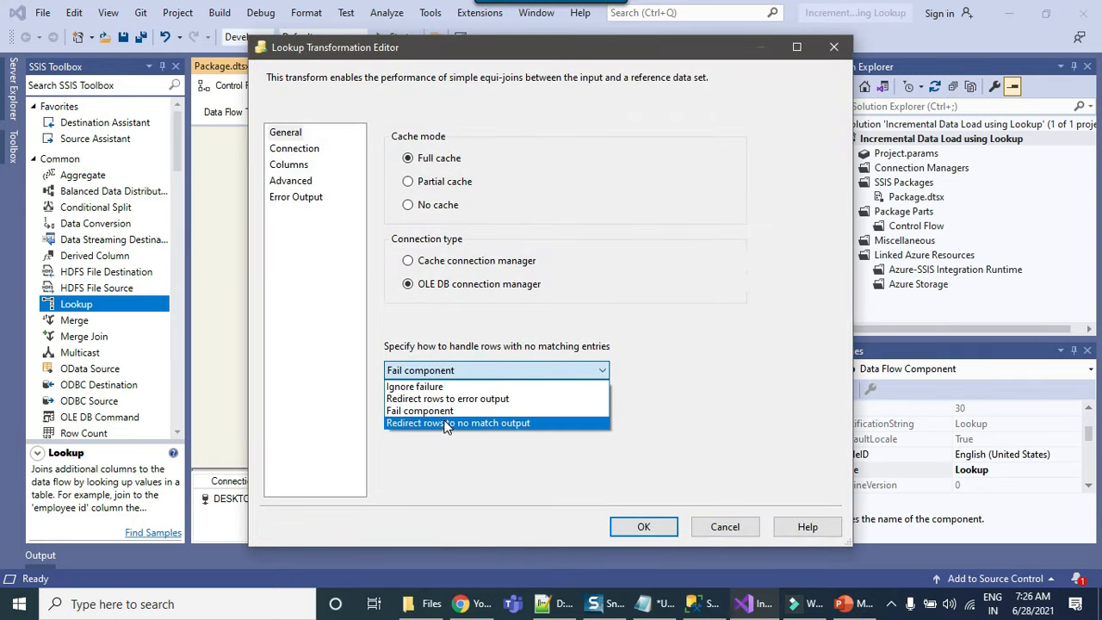
left_click(459, 422)
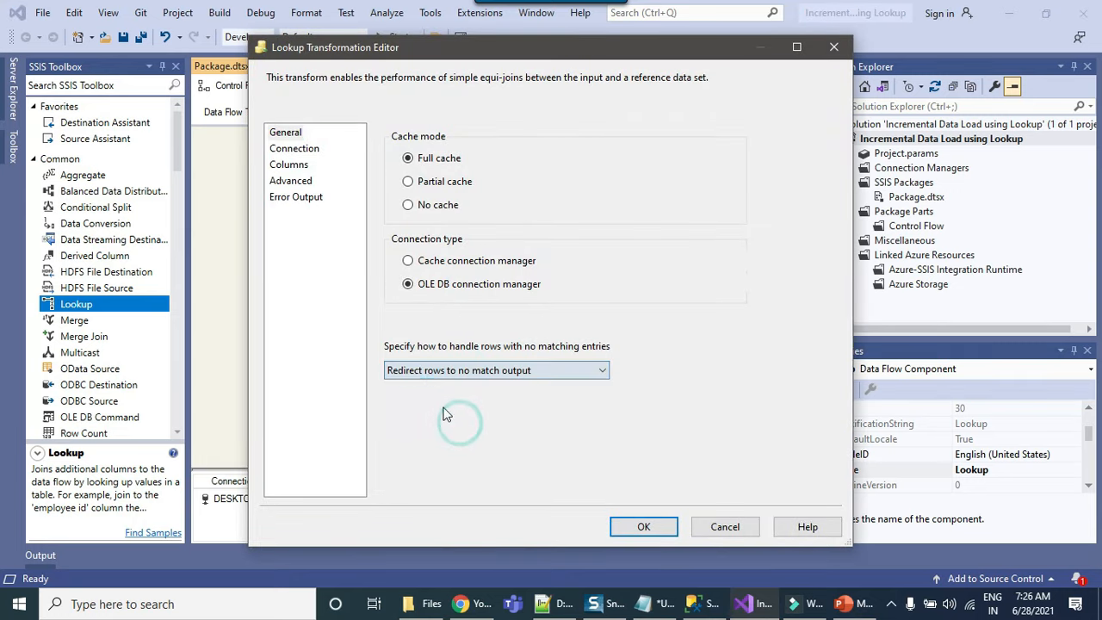
- Set the Lookup's reference data to the results of the SQL query "select Id from Emails"
left_click(295, 150)
left_click(389, 289)
left_click(519, 354)
type("select Id from Emails")
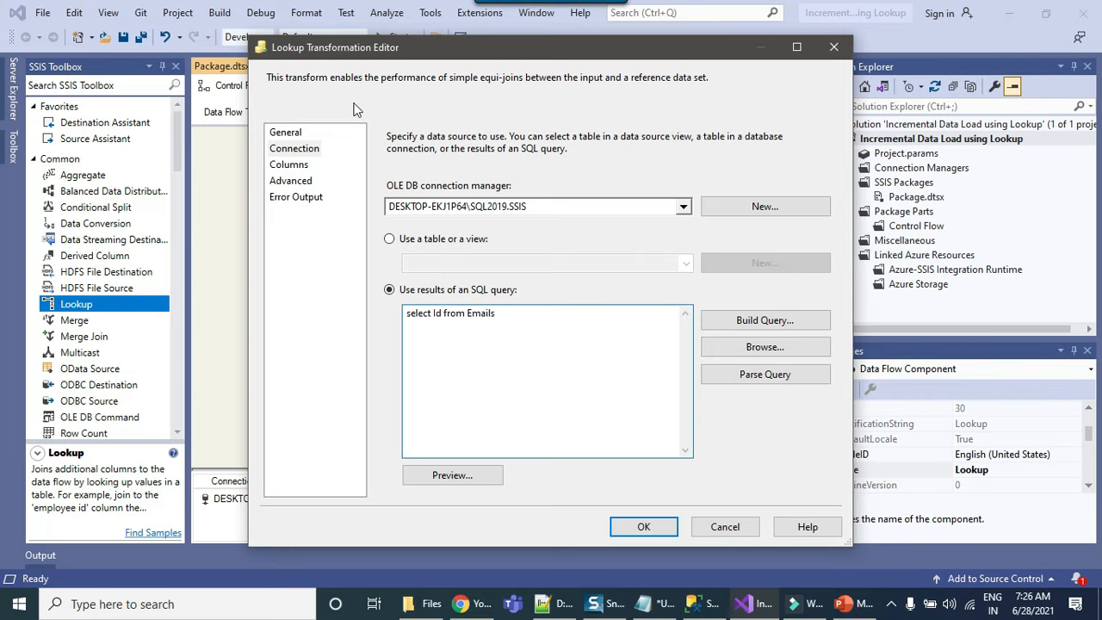
- Match the Lookup's input column id to the reference column Id and accept the transformation settings
left_click(288, 165)
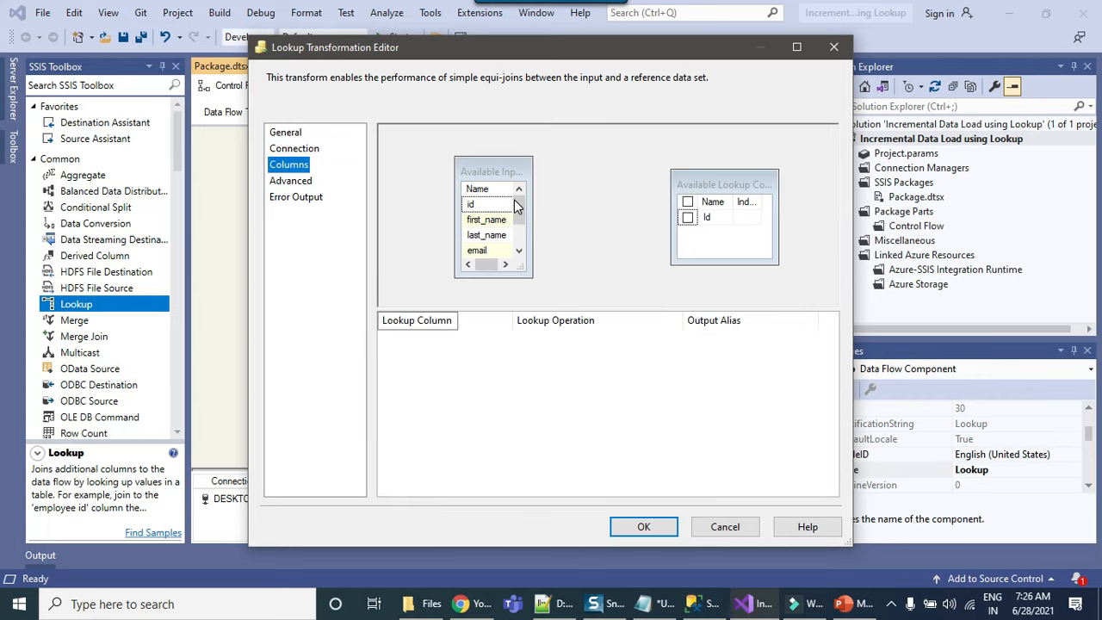
left_click_drag(475, 204, 717, 221)
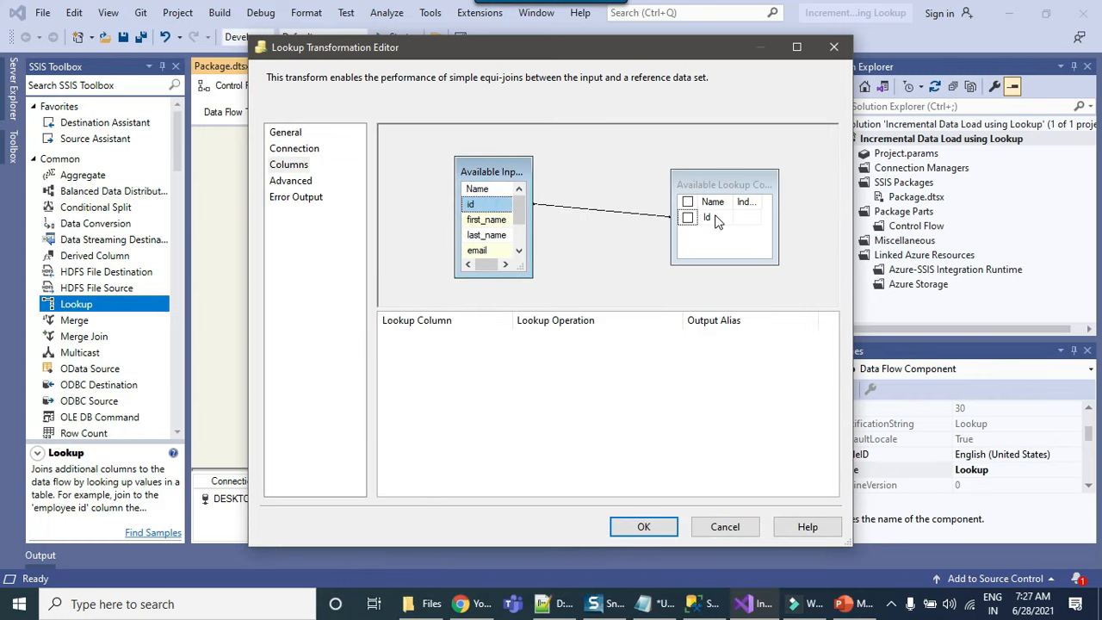
left_click(644, 526)
- Add an OLE DB Destination to the data flow and feed it from the Lookup No Match Output
left_click(533, 360)
scroll(134, 310, "down", 4)
scroll(134, 310, "down", 12)
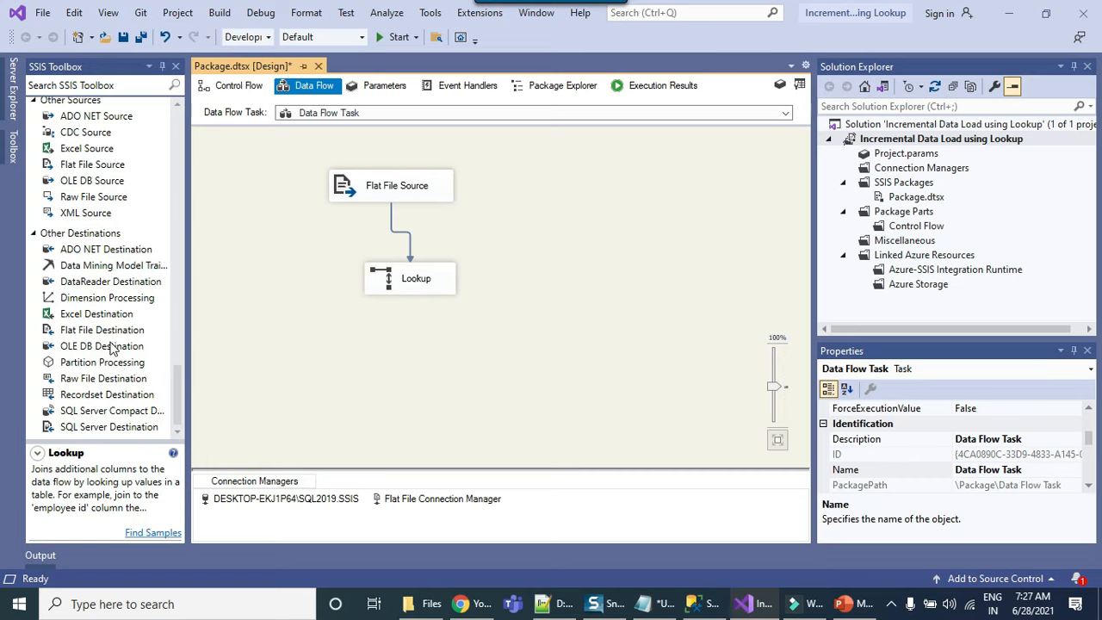
left_click_drag(83, 351, 287, 356)
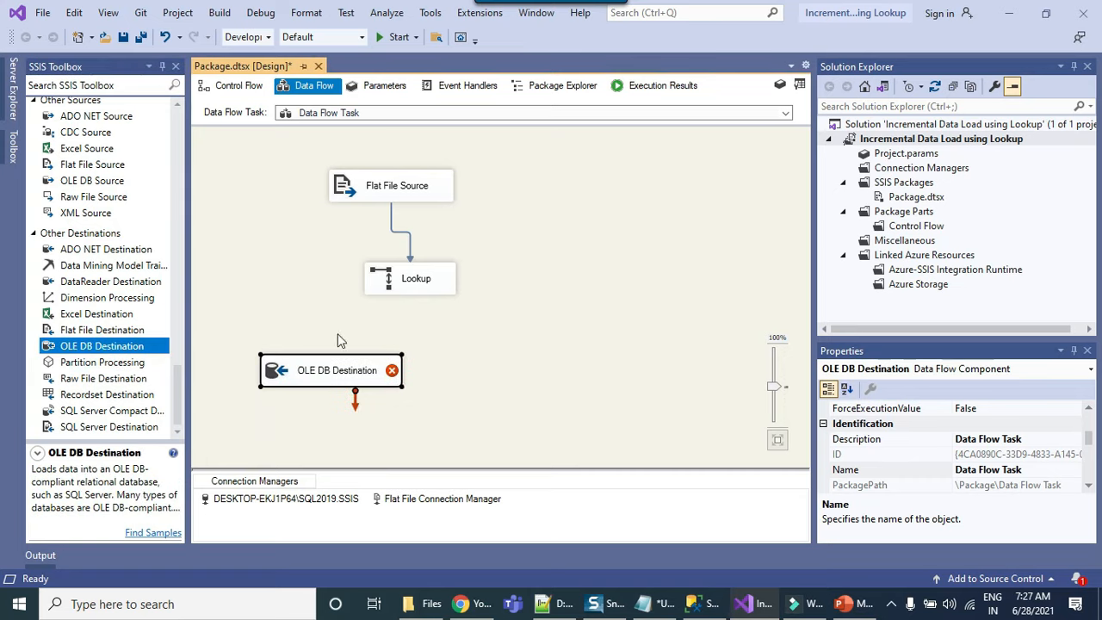
left_click(420, 282)
left_click_drag(419, 311, 344, 376)
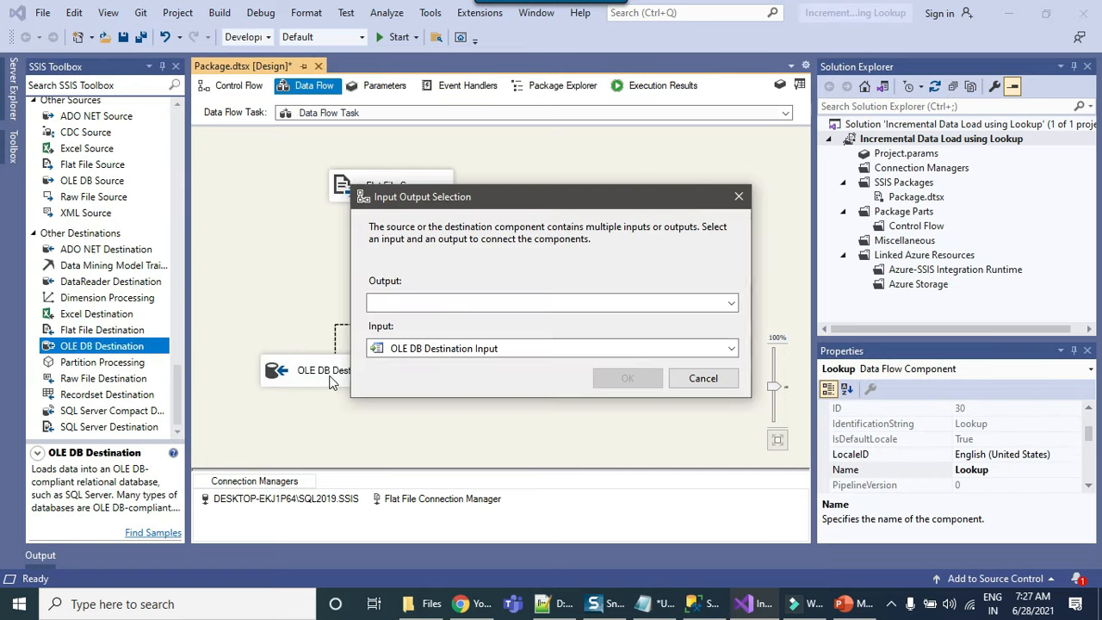
left_click(570, 303)
left_click(444, 336)
left_click(623, 377)
- Rename the OLE DB Destination on the no match path as Emails
right_click(383, 379)
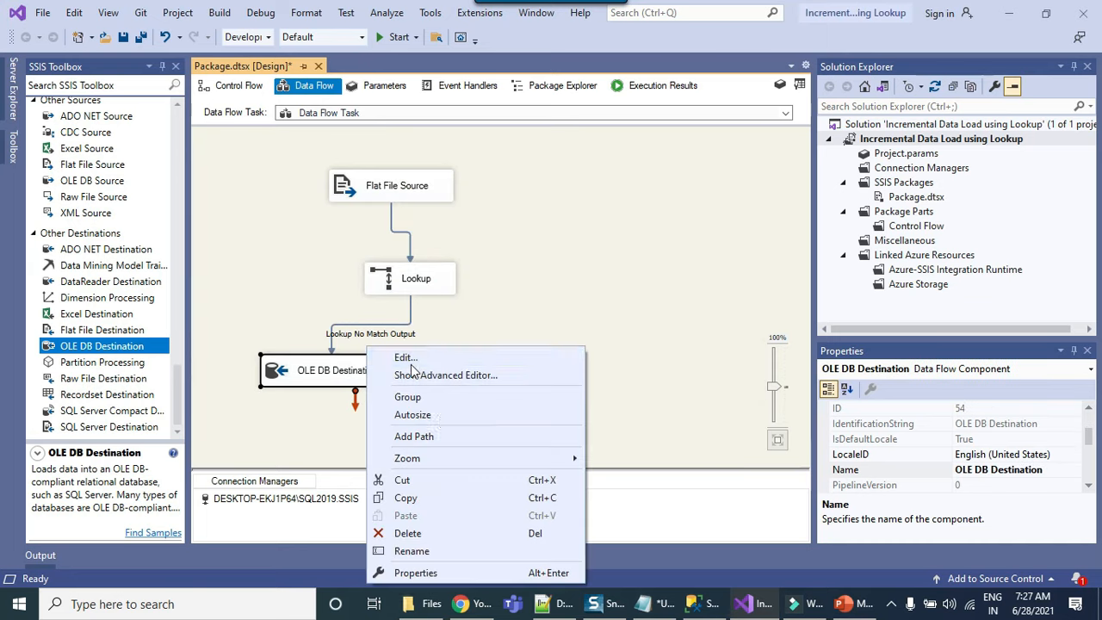
left_click(441, 554)
type("Emails")
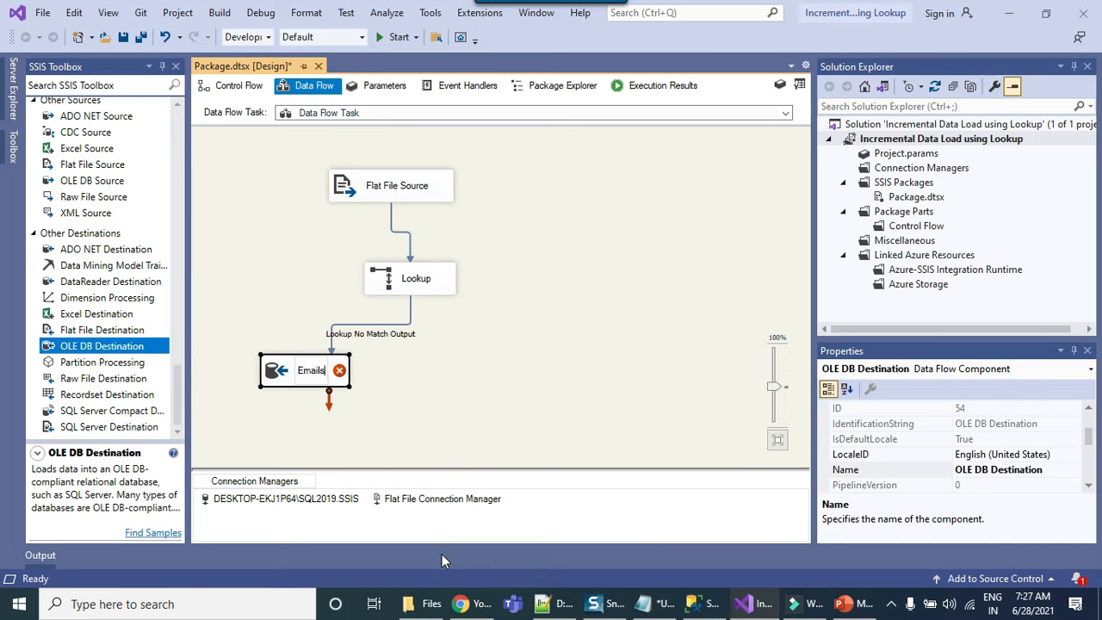
left_click(602, 339)
- Add a second OLE DB Destination and connect the Lookup Match Output to it
left_click_drag(127, 348, 440, 368)
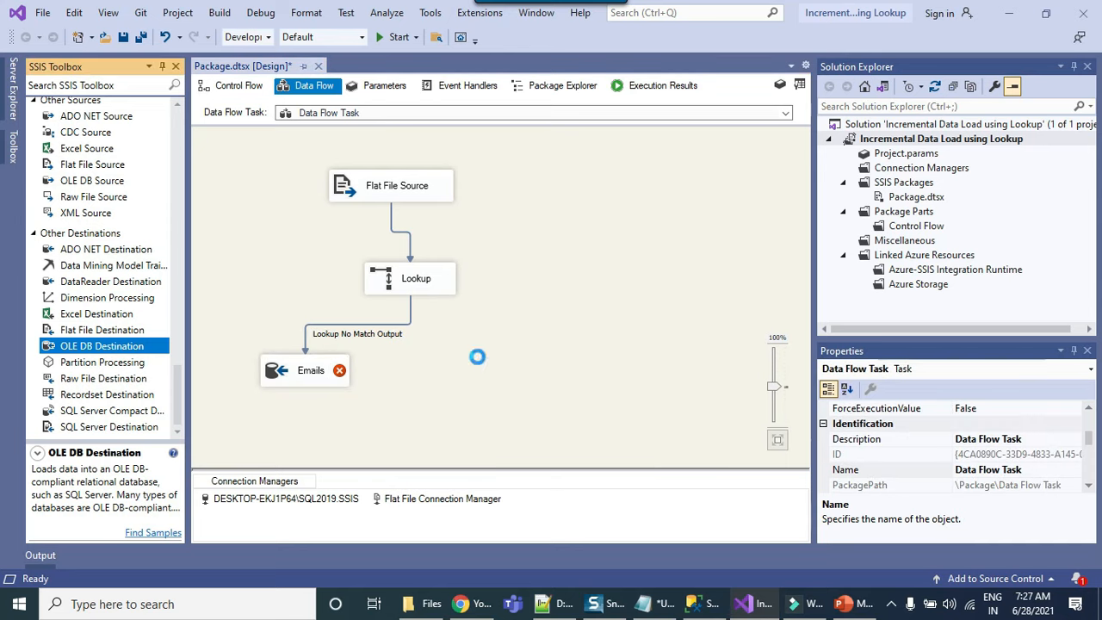
left_click(413, 282)
left_click_drag(423, 301, 563, 395)
- Rename the OLE DB Destination on the match path as ZZ_Email_updated
right_click(573, 388)
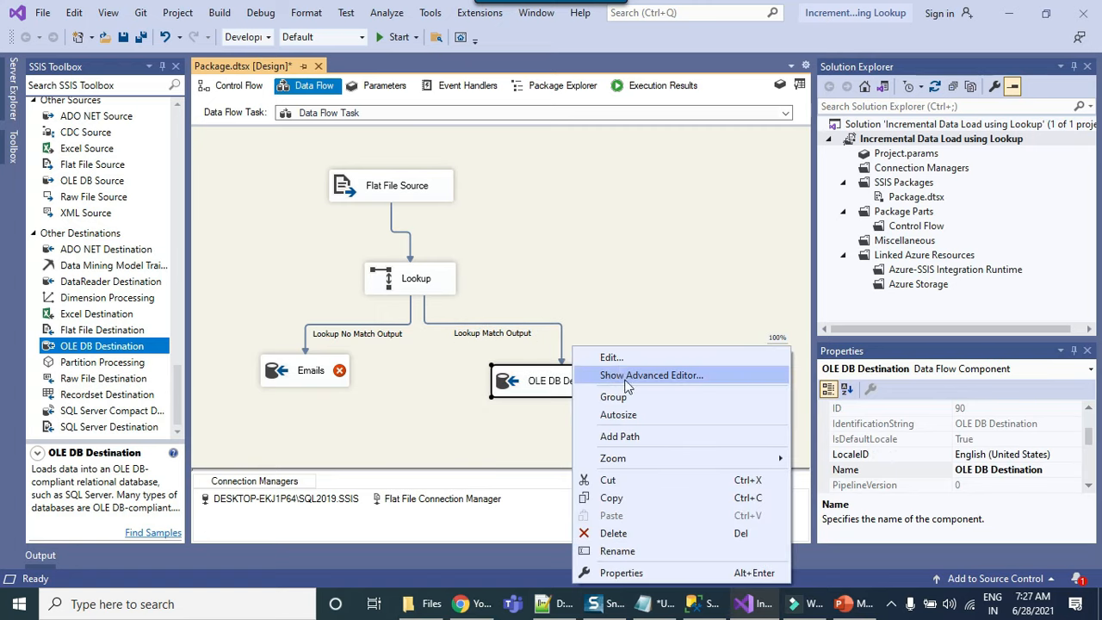
left_click(652, 549)
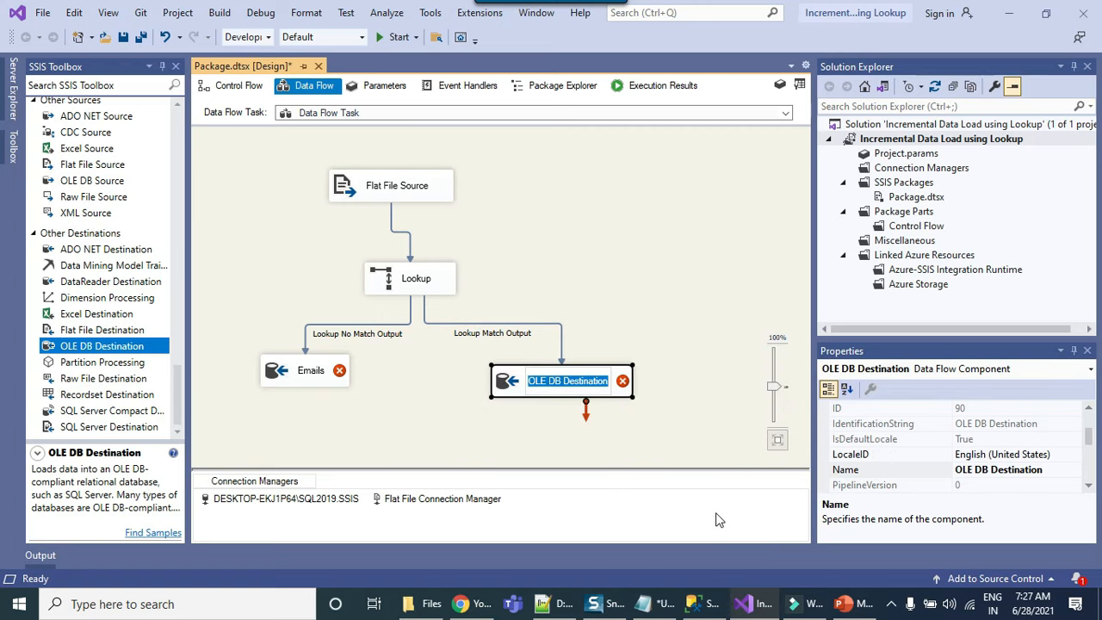
type("ZZ_Email_updated")
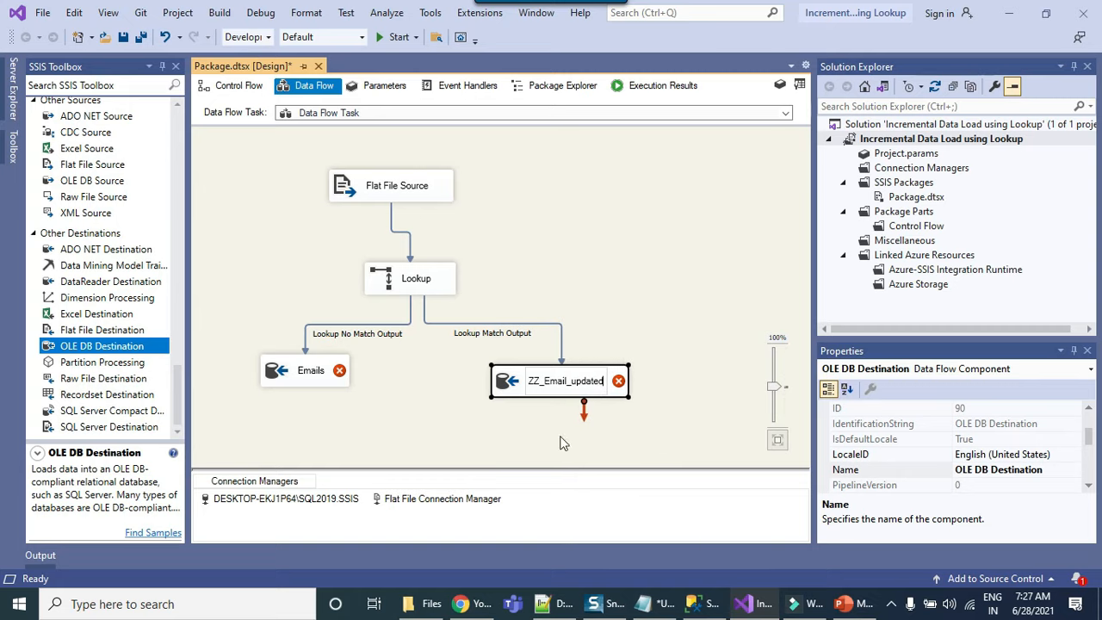
left_click(427, 408)
- Configure the Emails destination to load into the table [dbo].[Emails] with its columns mapped by name
right_click(353, 357)
key("Escape")
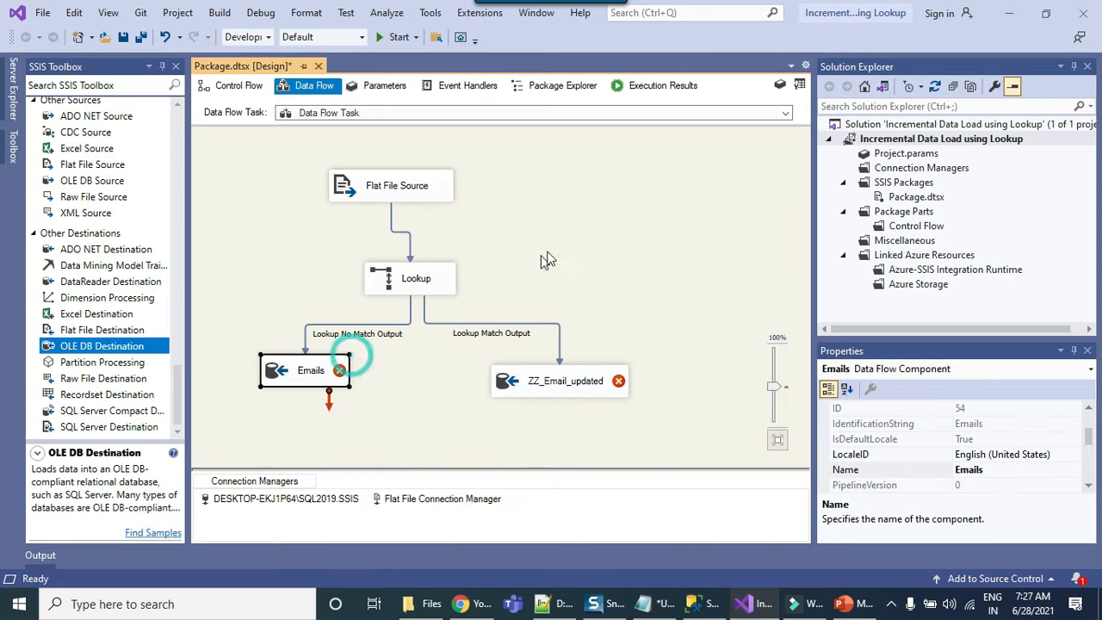
double_click(340, 366)
left_click(447, 296)
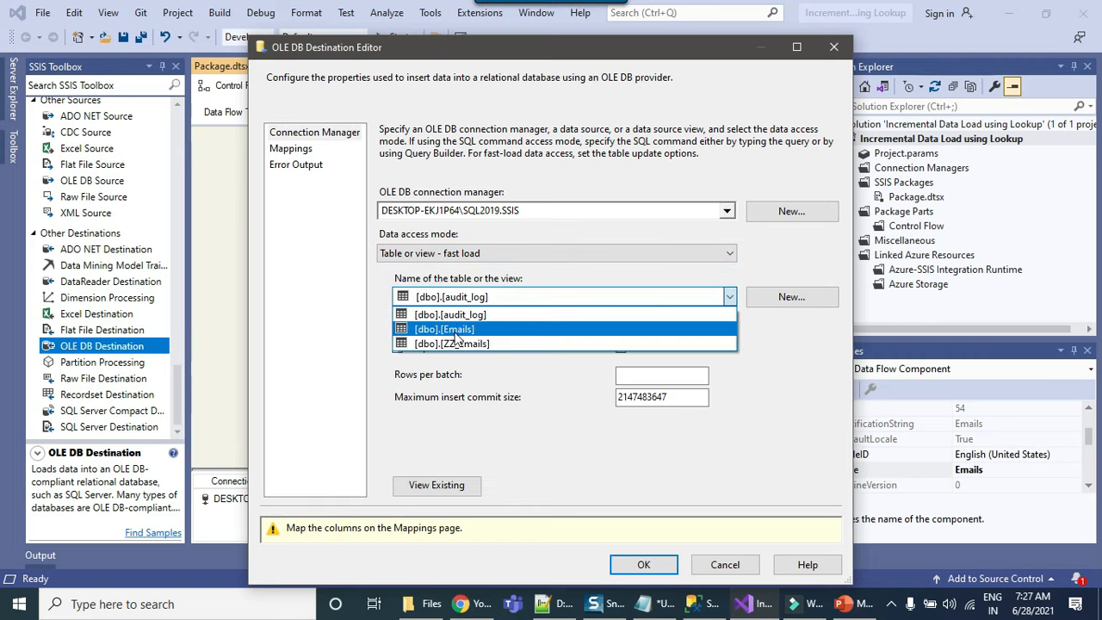
left_click(456, 334)
left_click(291, 148)
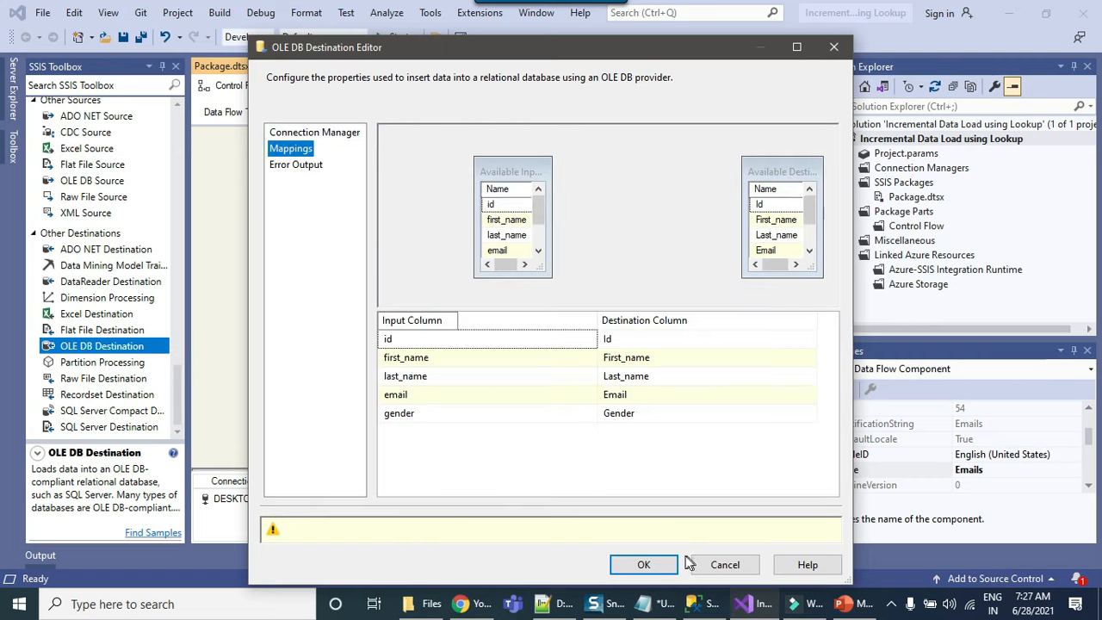
left_click(643, 563)
left_click(547, 382)
right_click(559, 380)
left_click(612, 358)
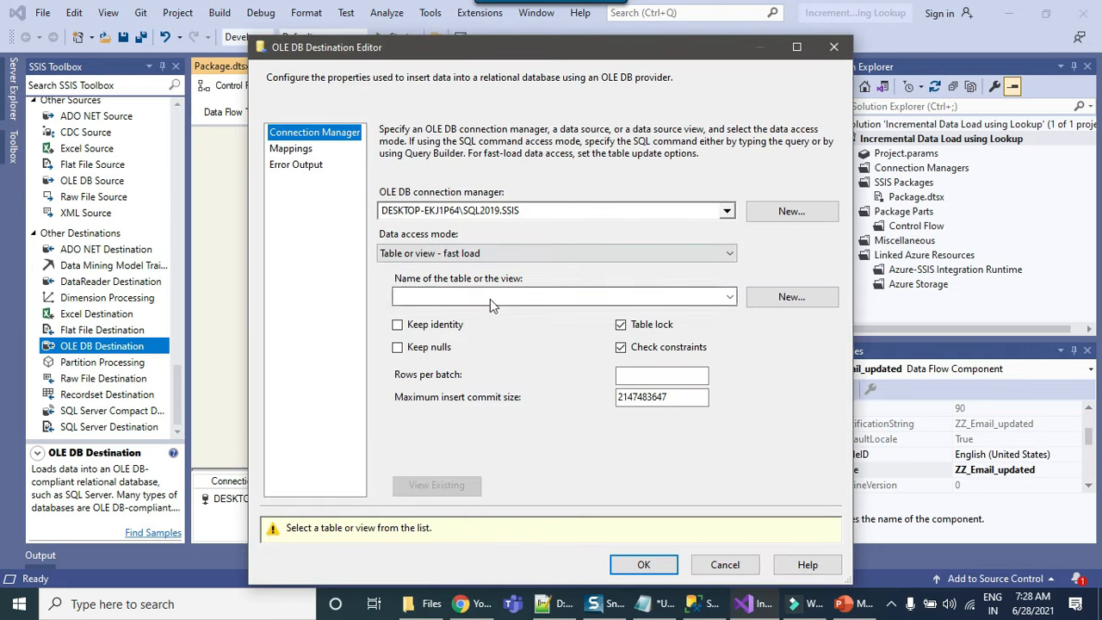
left_click(490, 299)
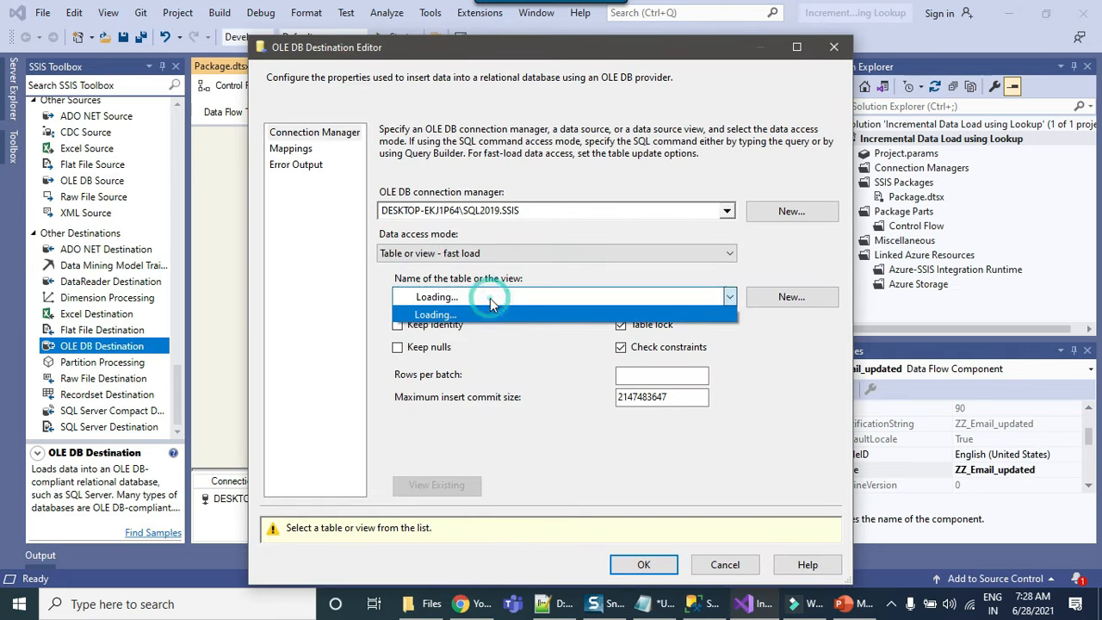
left_click(536, 393)
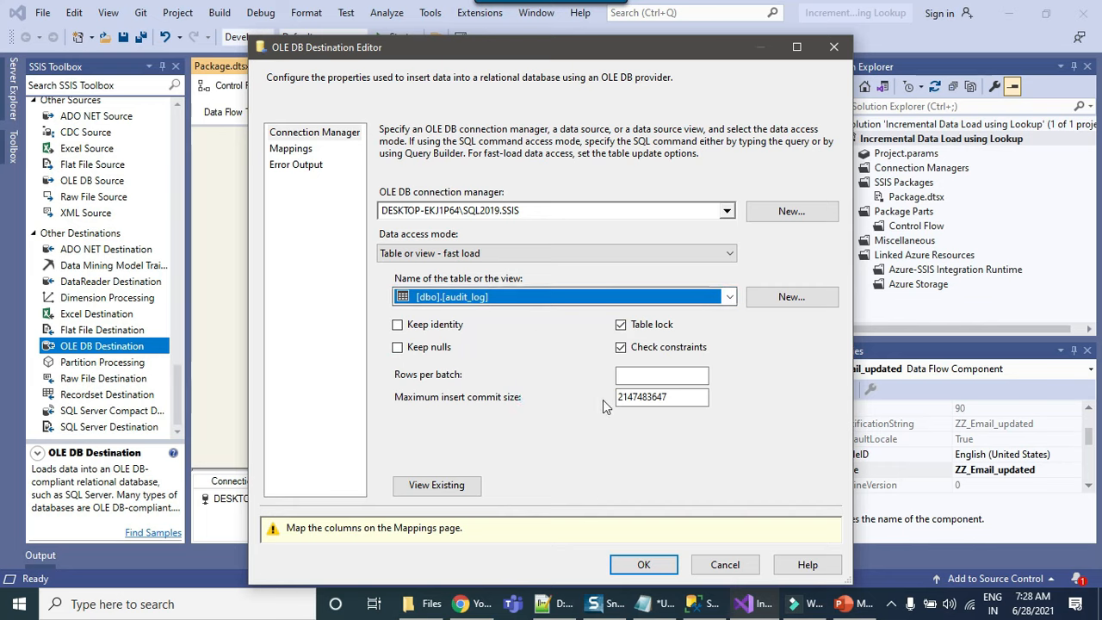
- Switch to SQL Server Management Studio and run only the script part that creates the table [dbo].[ZZ_Emails_updated]
left_click(696, 603)
left_click(645, 333)
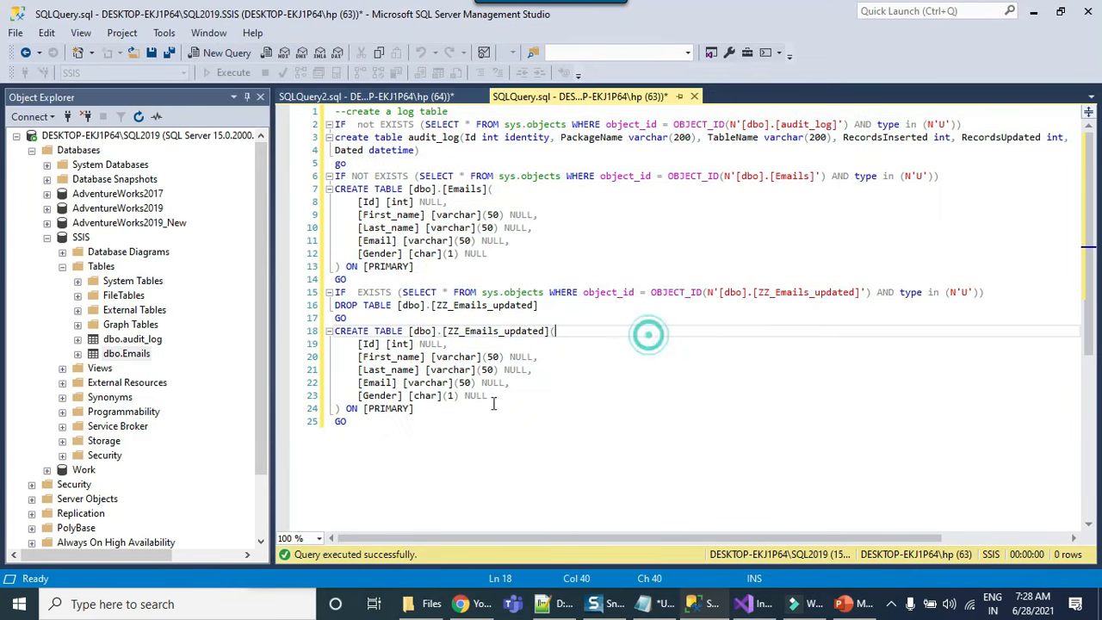
left_click_drag(424, 436, 327, 319)
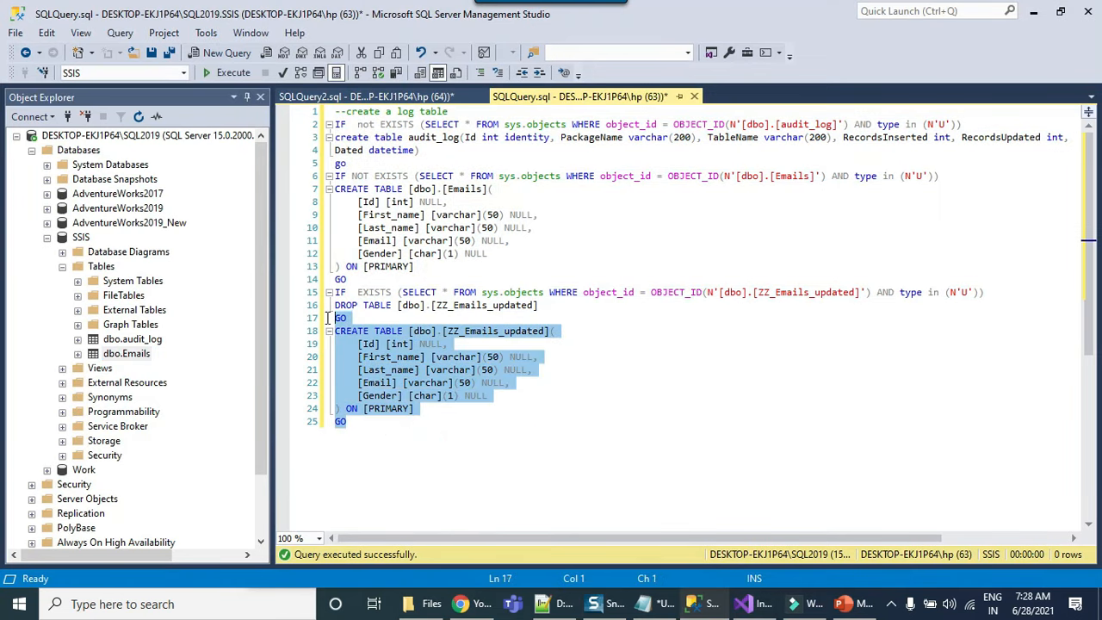
left_click(236, 72)
left_click(594, 215)
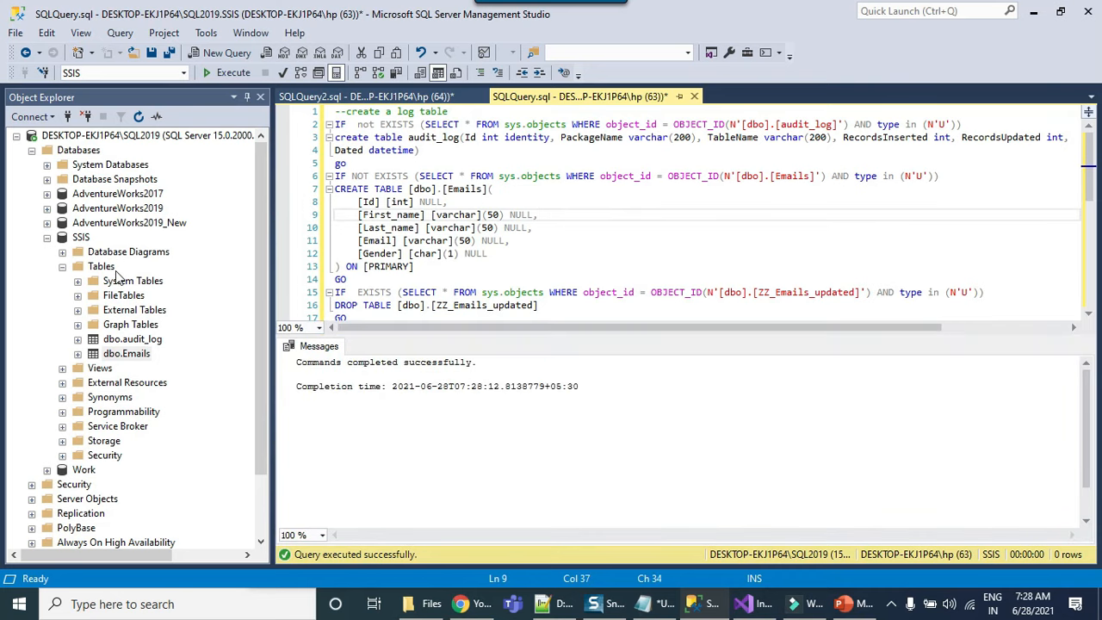
- Refresh the SSIS database's list of tables and select dbo.ZZ_Emails_updated
right_click(116, 270)
left_click(172, 368)
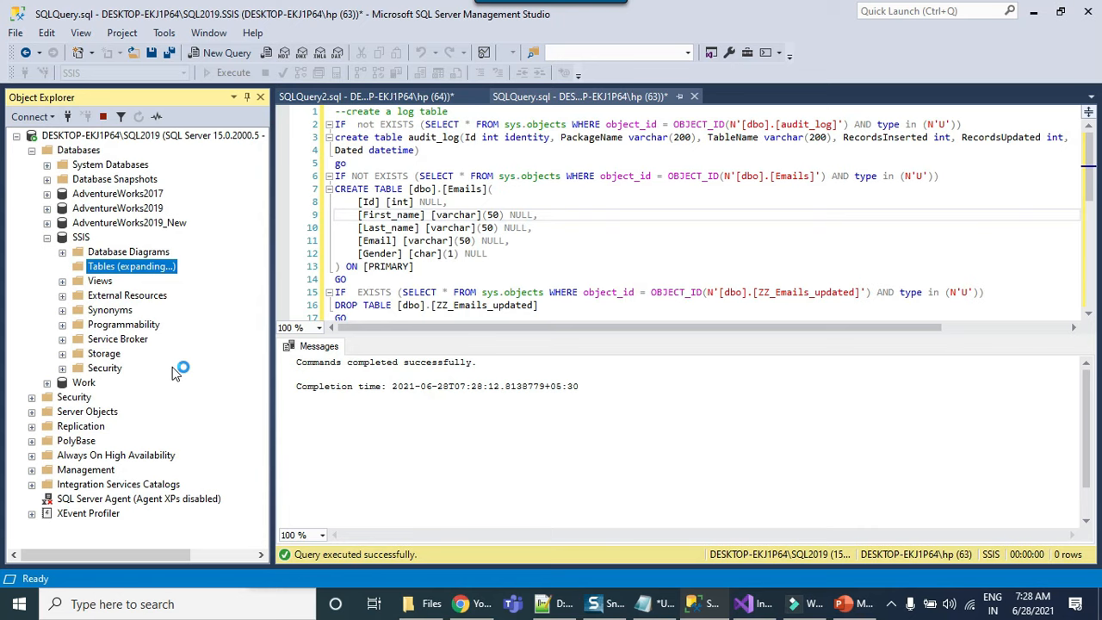
left_click(159, 382)
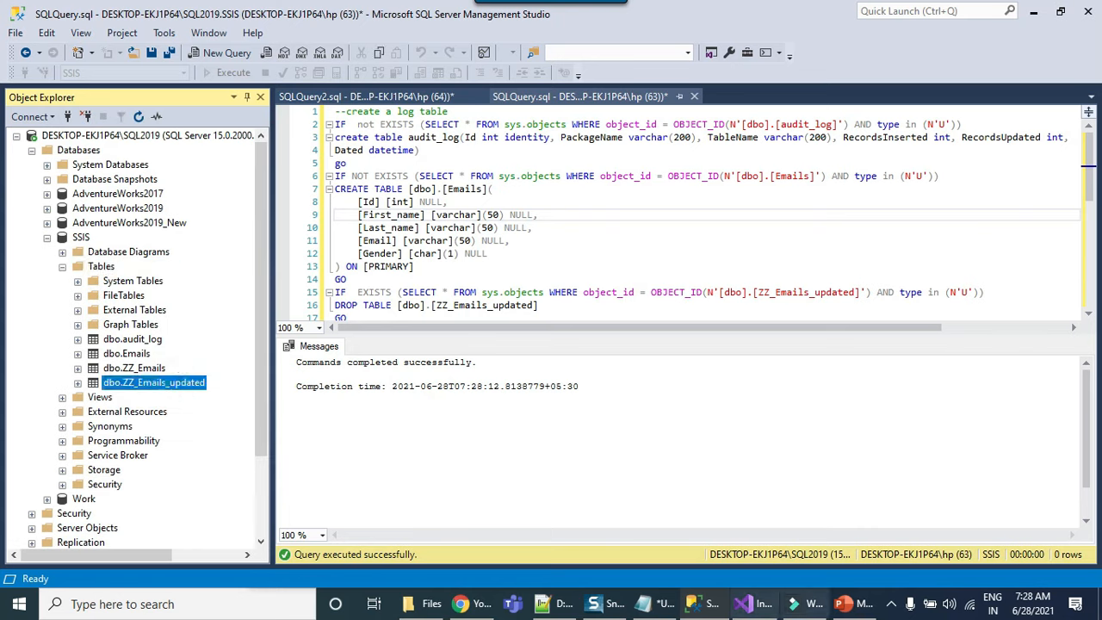
- Return to Visual Studio and configure the ZZ_Email_updated destination to load into [dbo].[ZZ_Emails_updated] with its columns mapped by name
left_click(746, 607)
left_click(728, 564)
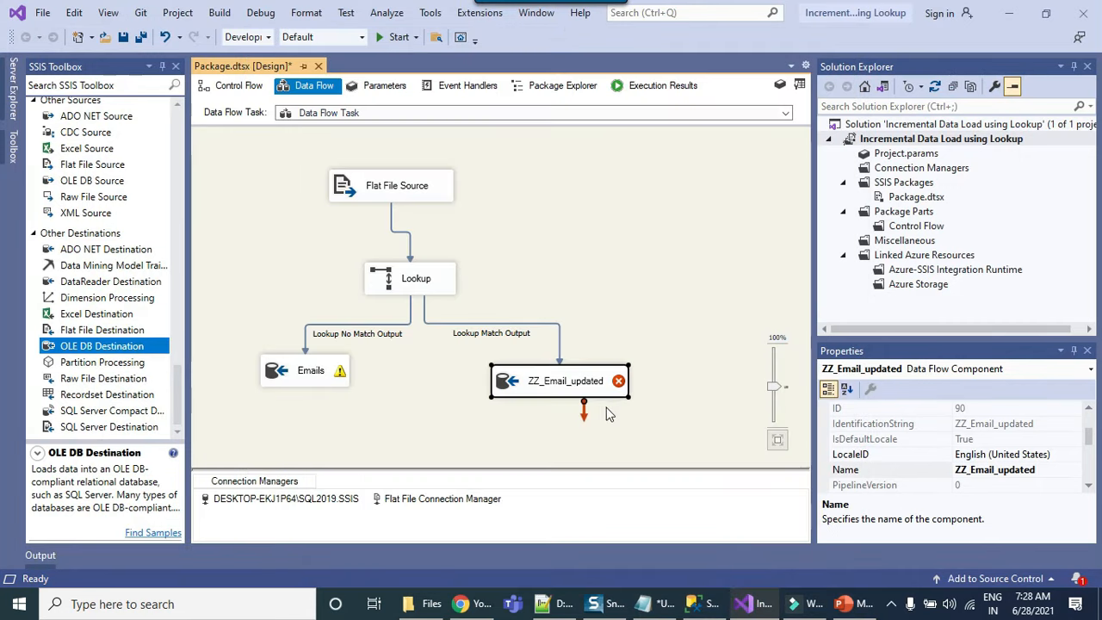
right_click(605, 383)
left_click(681, 361)
left_click(507, 297)
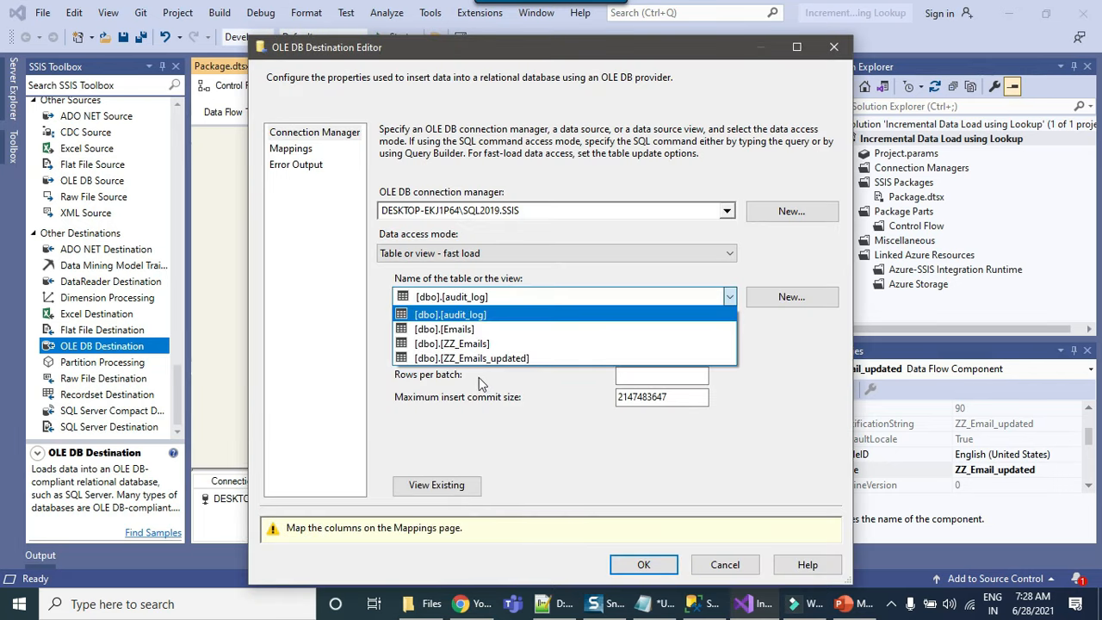
left_click(486, 357)
left_click(290, 148)
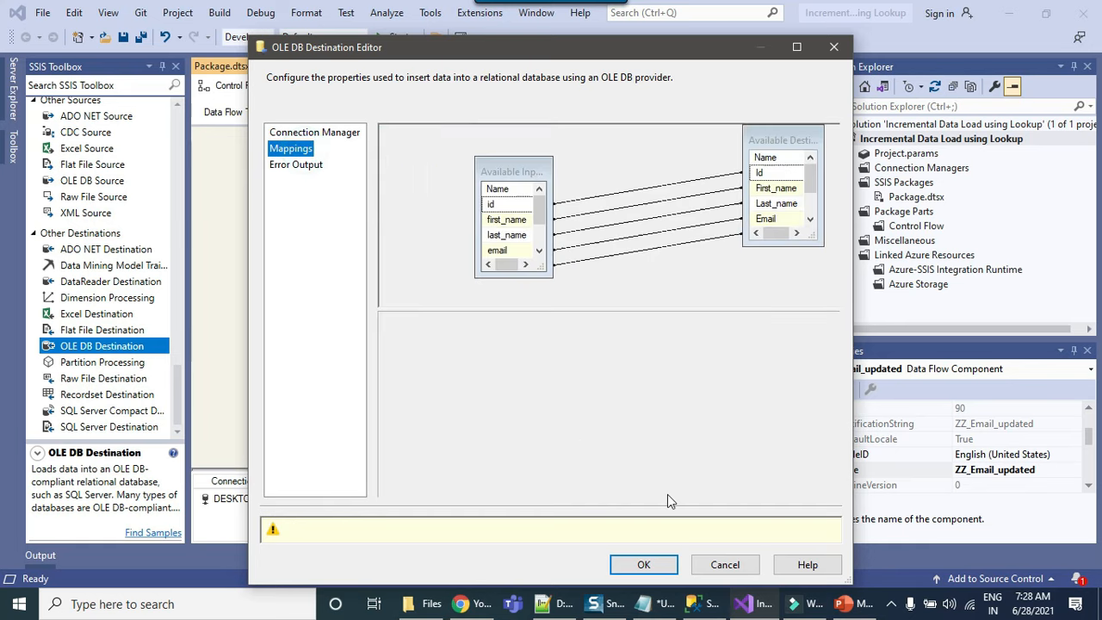
left_click(641, 530)
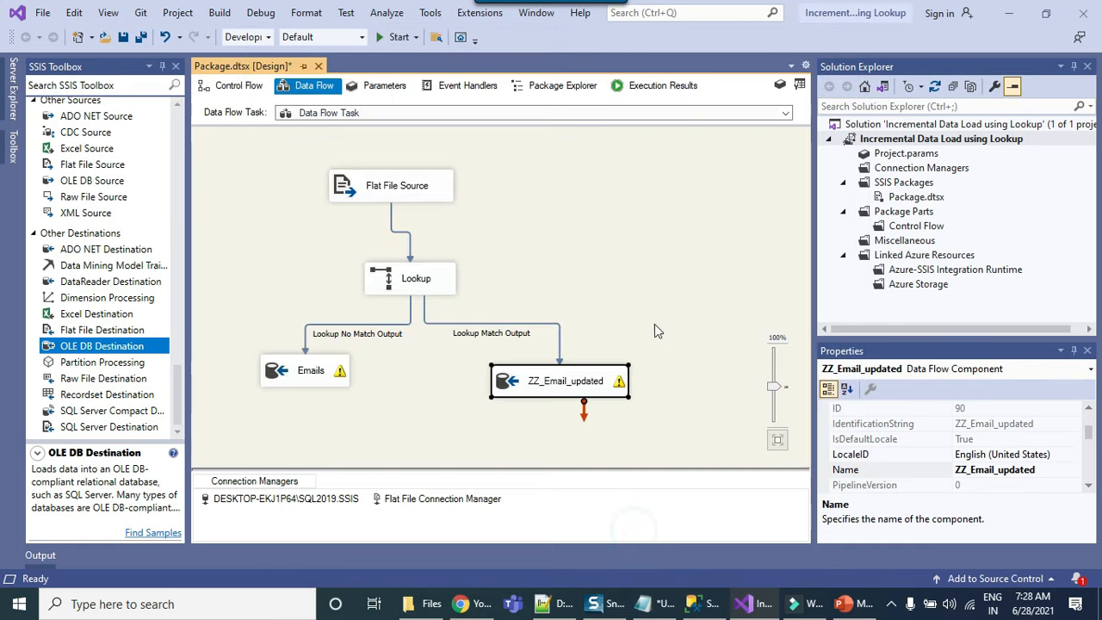
- Add an Execute SQL Task to the control flow and connect the Data Flow Task to it
left_click(240, 86)
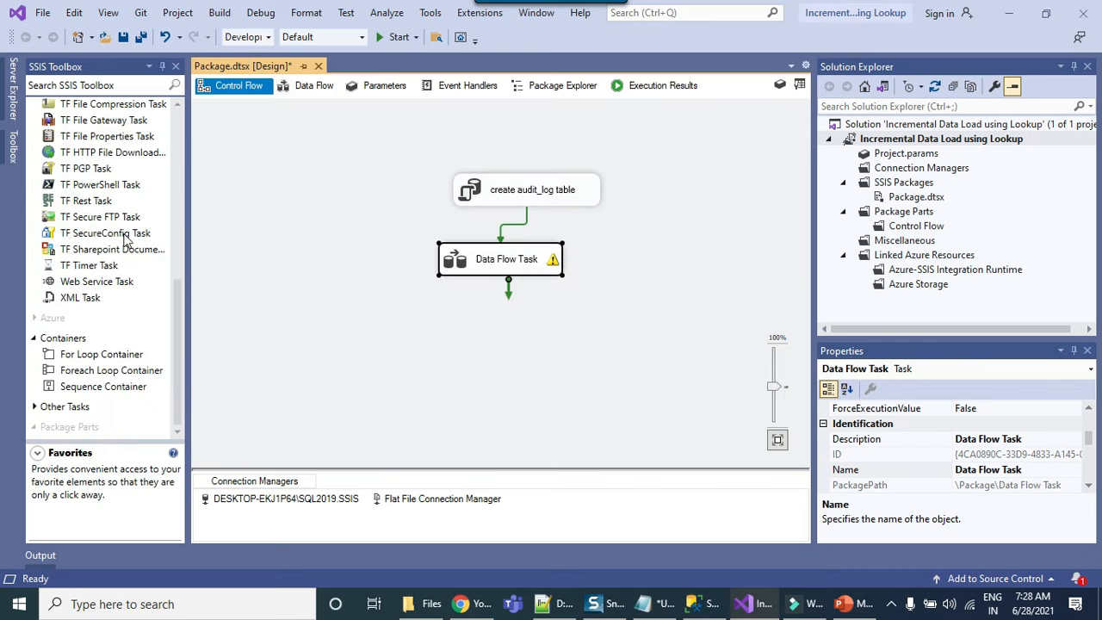
scroll(133, 270, "up", 10)
left_click_drag(98, 144, 451, 312)
left_click(508, 270)
left_click_drag(500, 280, 523, 344)
- Rename the new Execute SQL Task as "Update data"
right_click(522, 344)
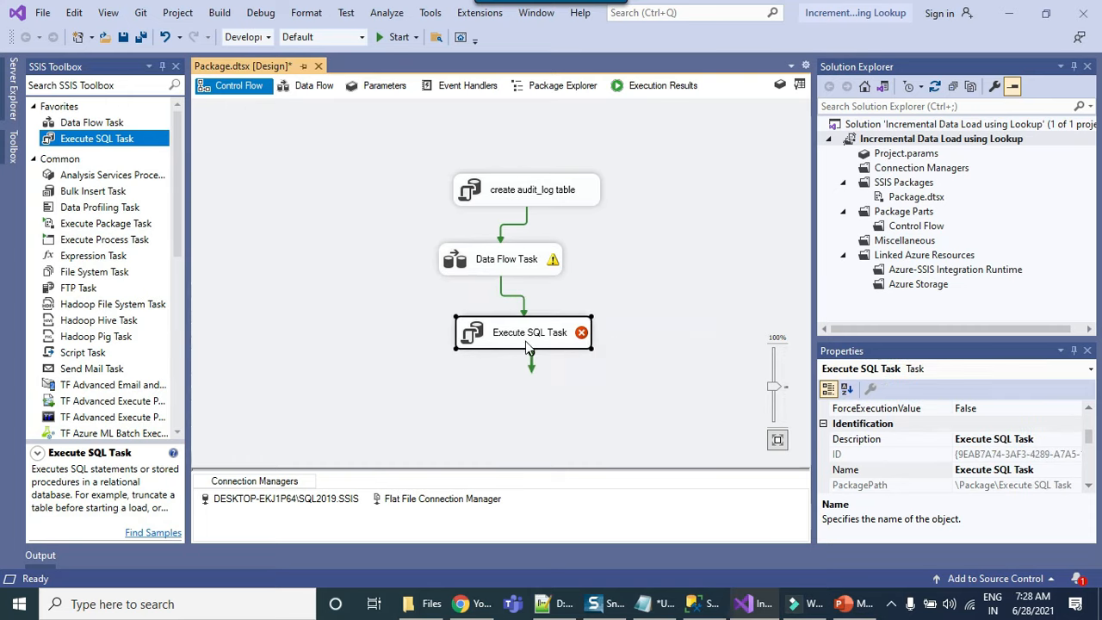
left_click(594, 529)
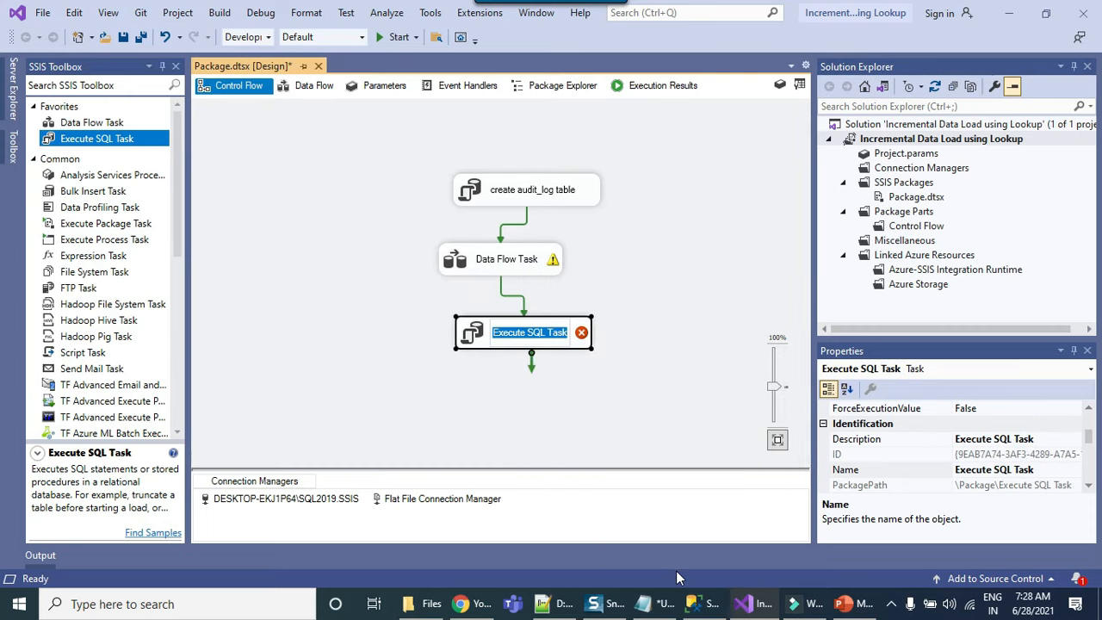
type("Upat")
key("BackSpace")
key("BackSpace")
type("date data")
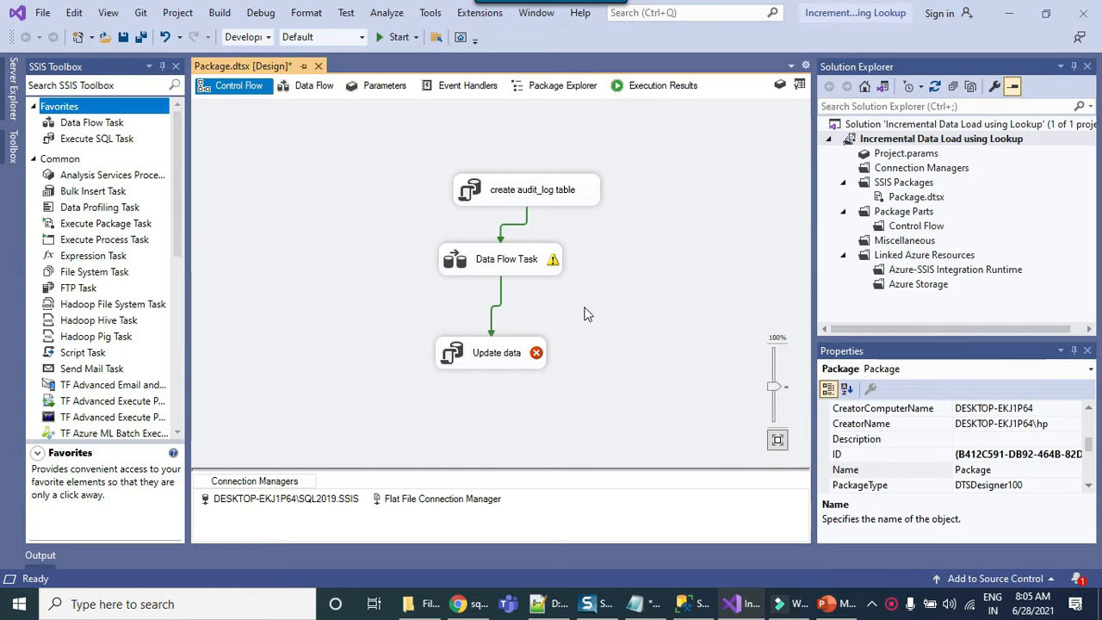
- Switch to SQL Server Management Studio and script the dbo.Emails table as an UPDATE statement in a new query window
left_click(689, 603)
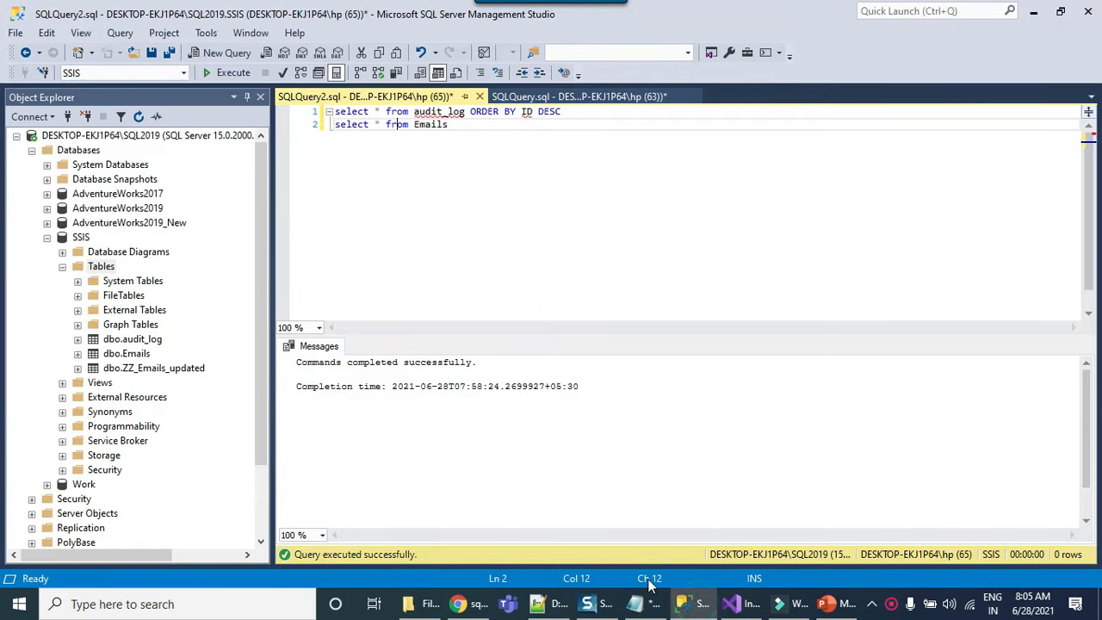
right_click(130, 354)
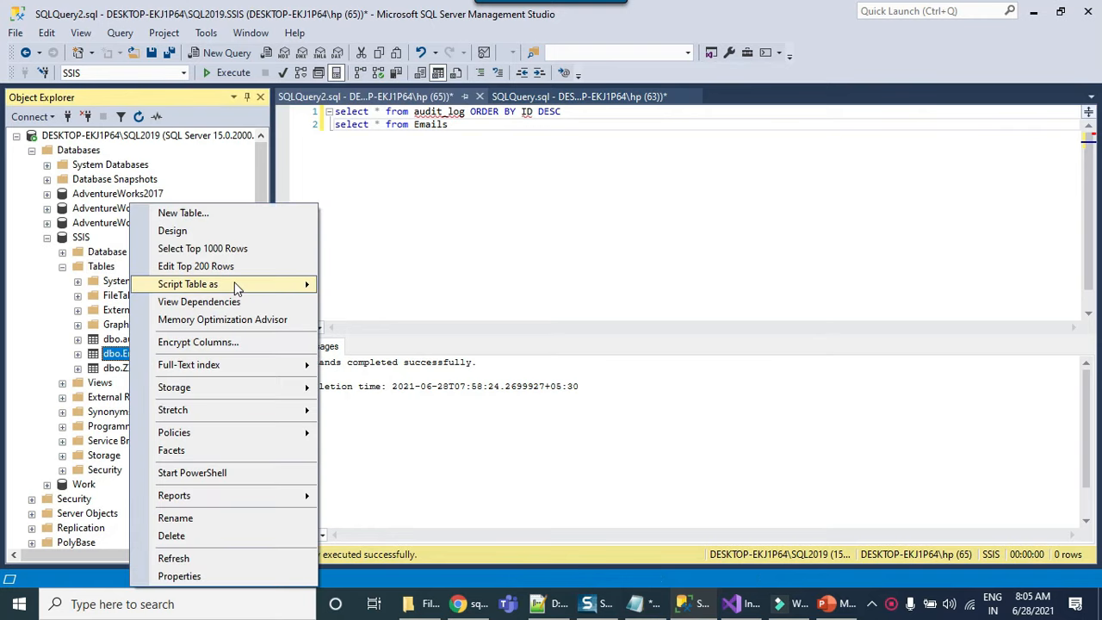
mouse_move(303, 287)
mouse_move(394, 418)
left_click(563, 418)
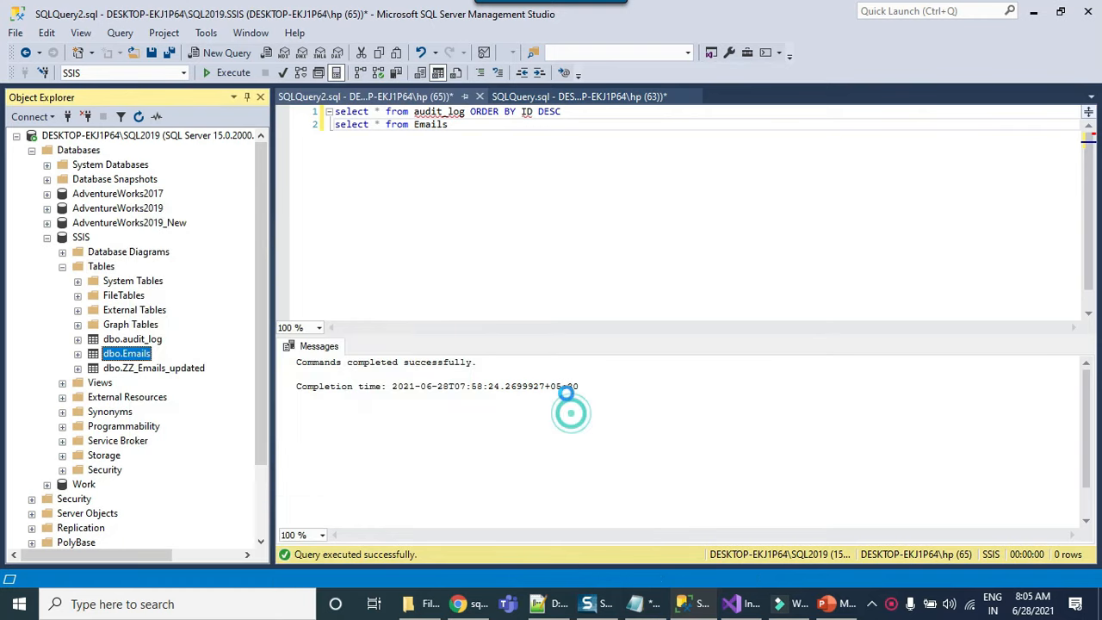
- Change the UPDATE target to alias a and replace the WHERE placeholder and GO with "from [dbo].[Emails] a inner join"
left_click_drag(376, 111, 485, 108)
type("a")
left_click(357, 268)
left_click_drag(340, 189, 351, 283)
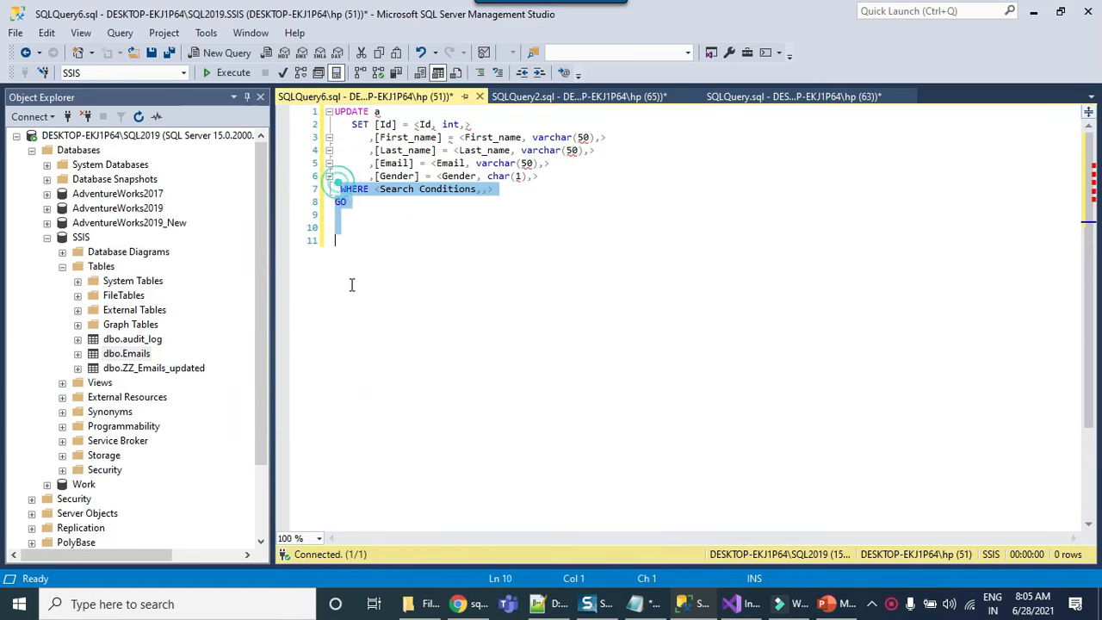
type("from")
type("[dbo].[Emails]")
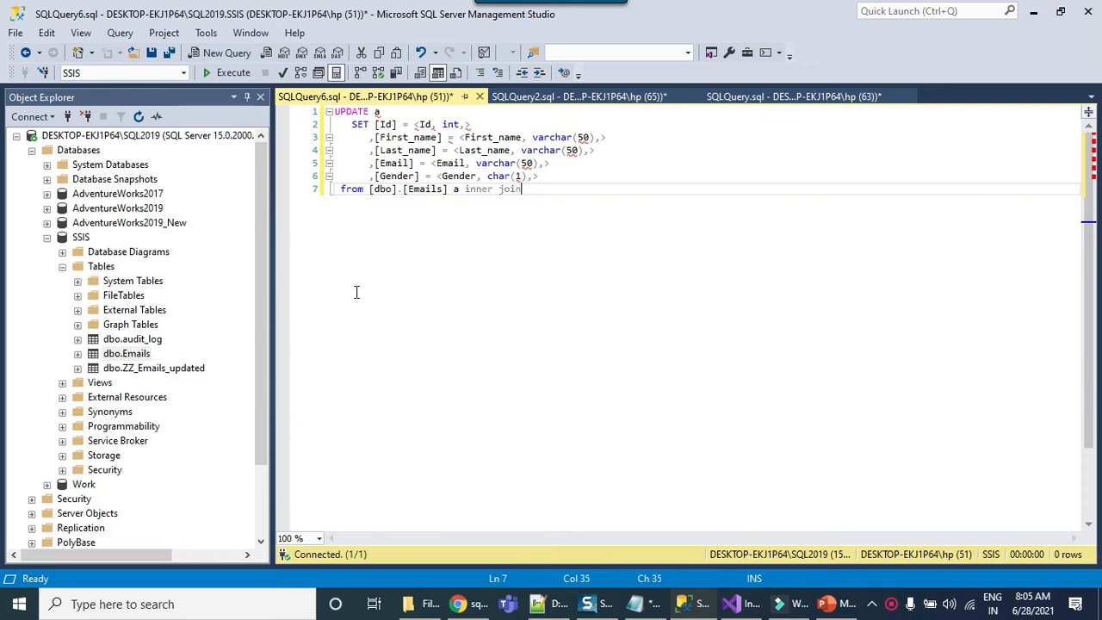
- Complete the join with [dbo].[ZZ_Emails_updated] as b on a.Id = b.Id
left_click_drag(146, 367, 764, 329)
left_click(771, 321)
type("as b")
key("Return")
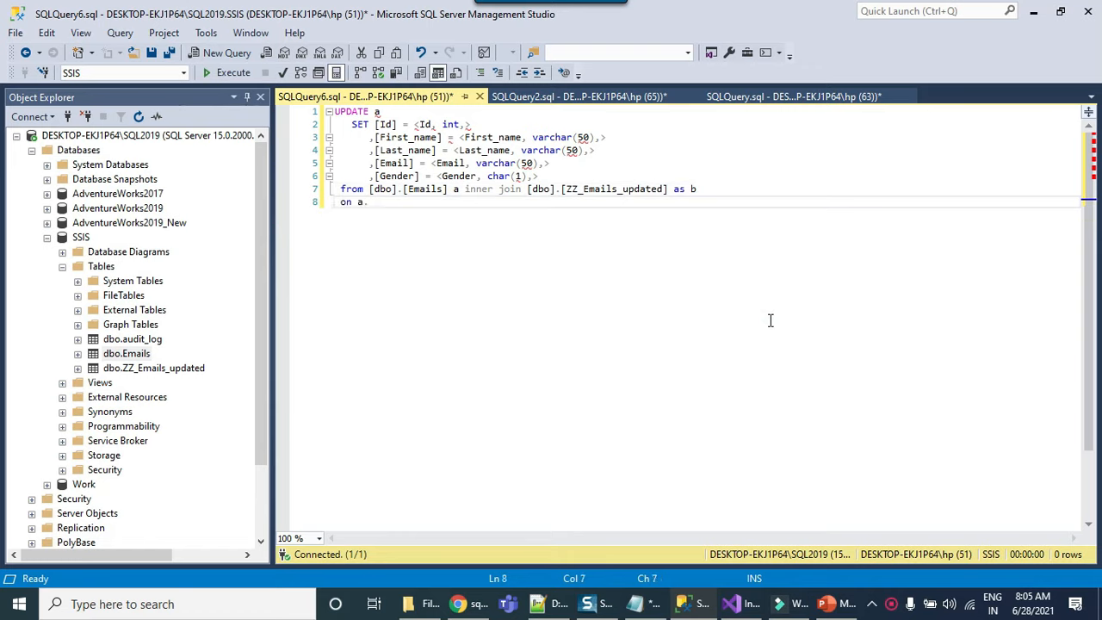
key("Return")
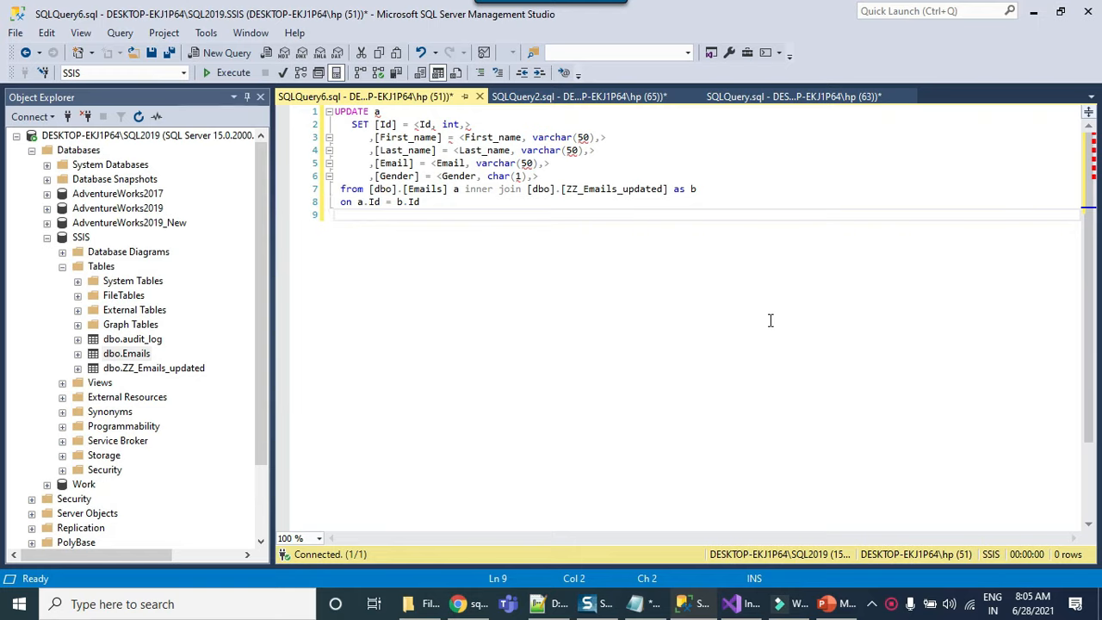
- Remove the Id assignment and set First_name, Last_name and Email of alias a to the matching columns of alias b
left_click_drag(375, 125, 375, 137)
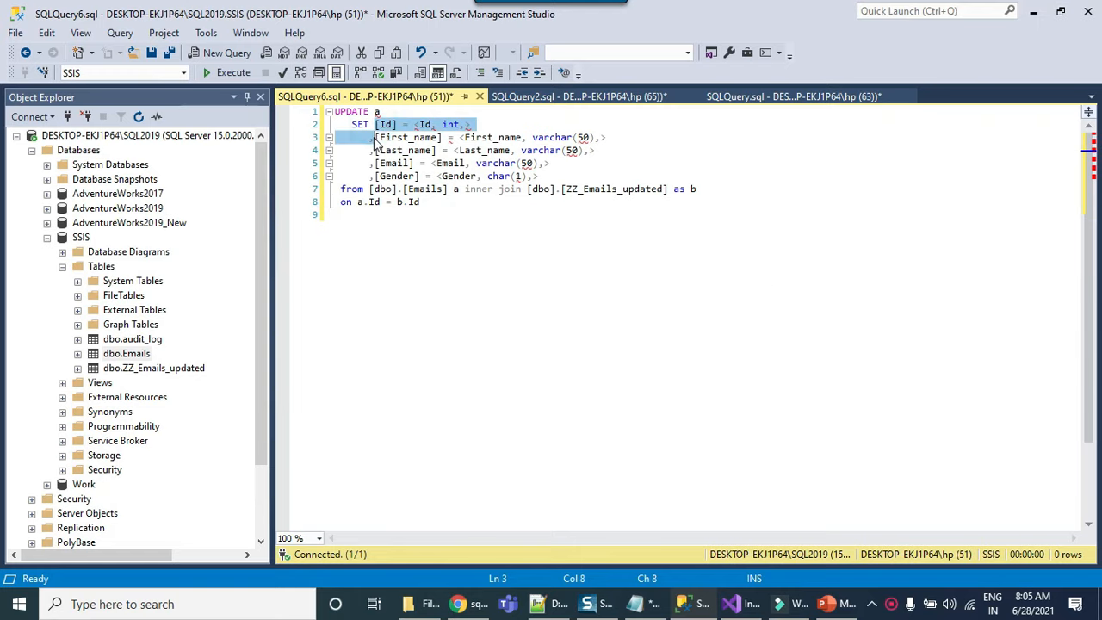
key("Delete")
type("a.")
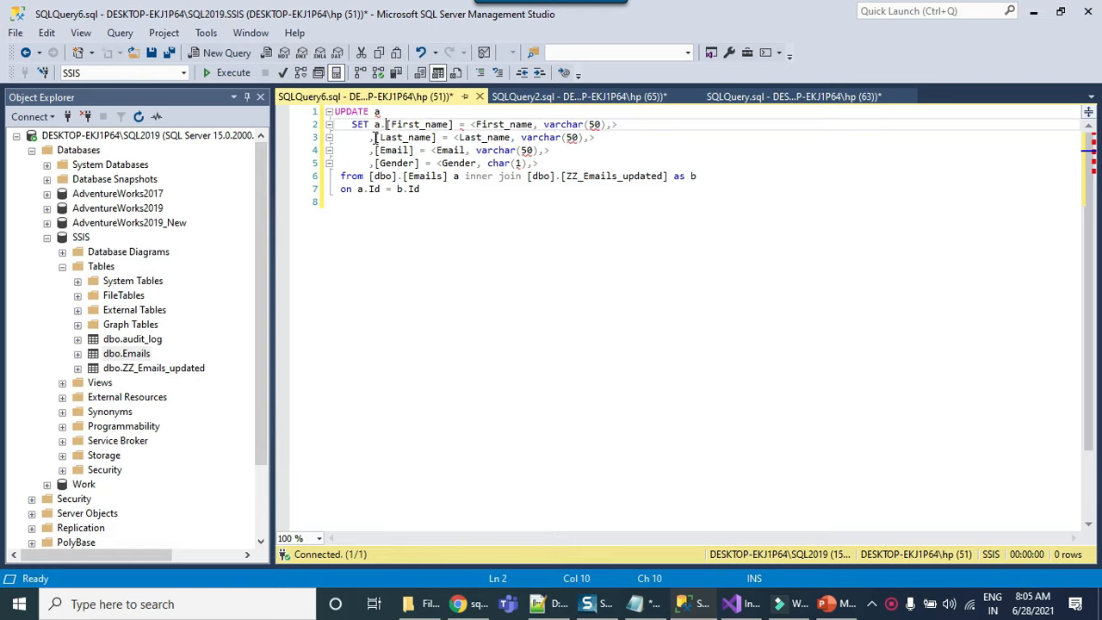
key("Right")
key("Right")
key("Right")
key("Right")
key("Delete")
type("b.")
key("Right")
key("Right")
key("Right")
key("Right")
key("Right")
key("Right")
key("Right")
key("Right")
key("shift+End")
key("Delete")
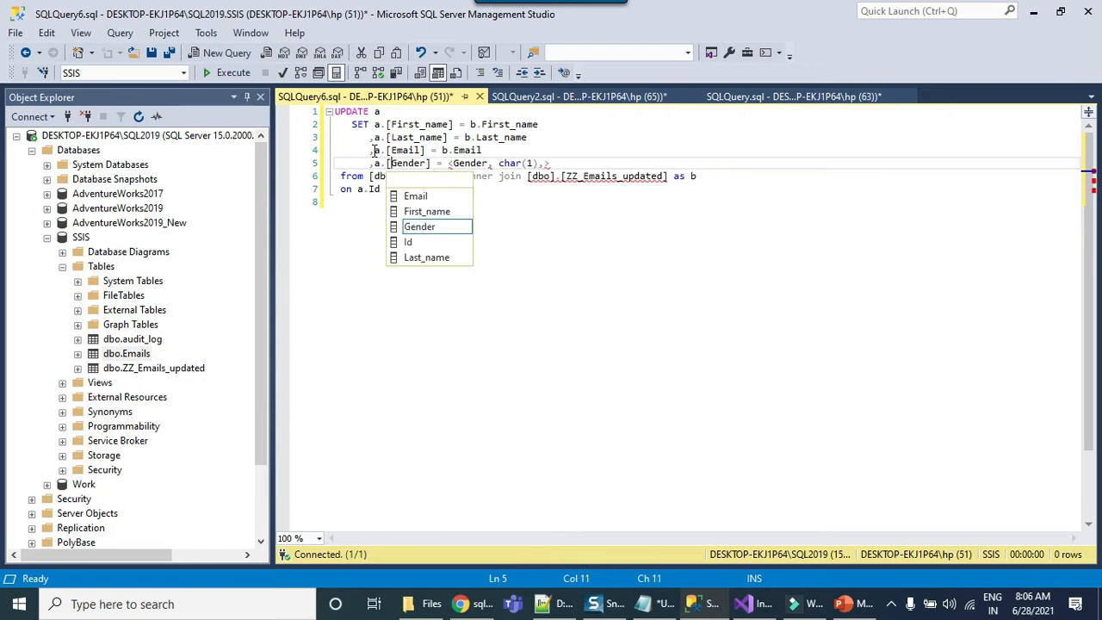
- Replace the Gender placeholder so that a.[Gender] is set to b.Gender
key("Right")
key("Right")
key("Right")
key("Right")
key("Right")
key("Right")
key("Right")
key("Right")
key("Right")
key("Right")
key("Delete")
type("b.")
key("Right")
key("Right")
key("Right")
key("Right")
key("Right")
key("Right")
key("shift+End")
key("Delete")
- Check the syntax of the whole UPDATE statement without executing it
key("ctrl+Home")
key("ctrl+a")
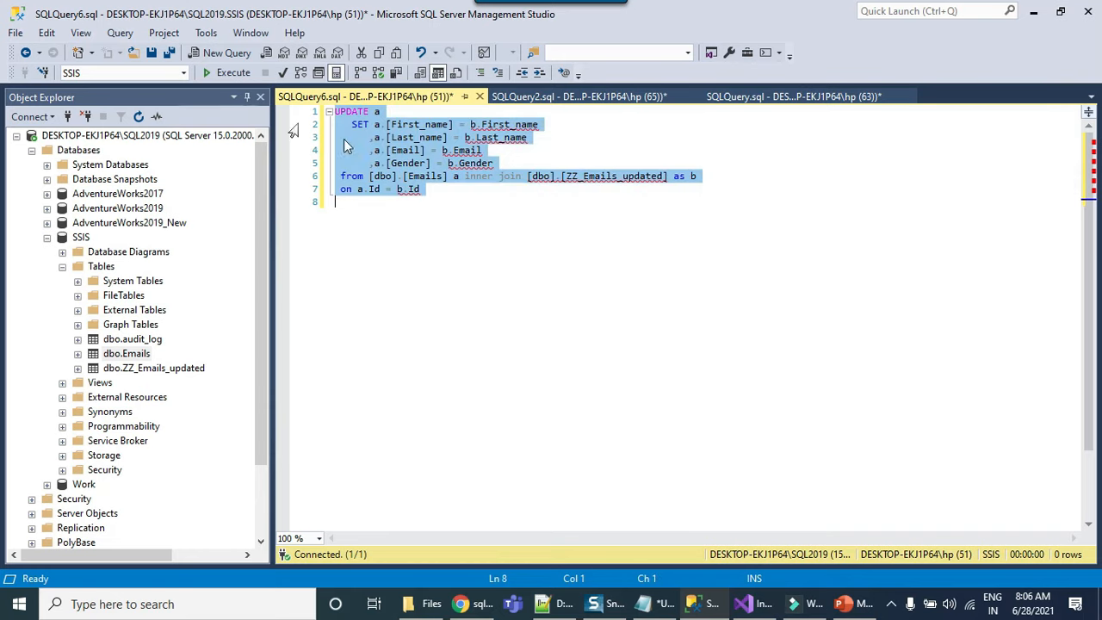
left_click(284, 73)
left_click(482, 207)
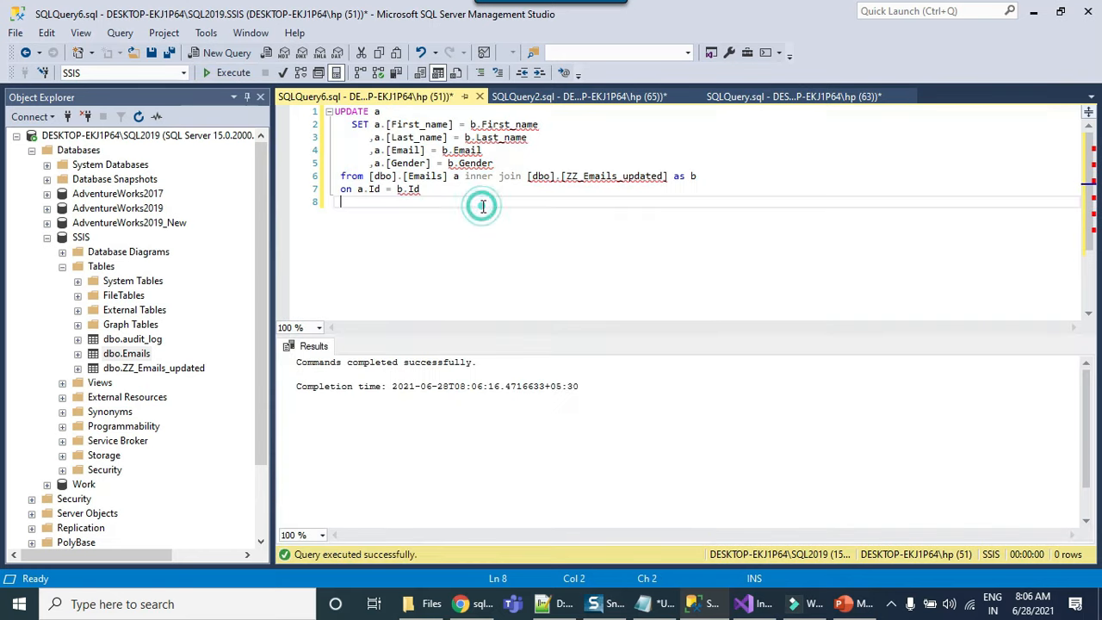
key("ctrl+Home")
key("Return")
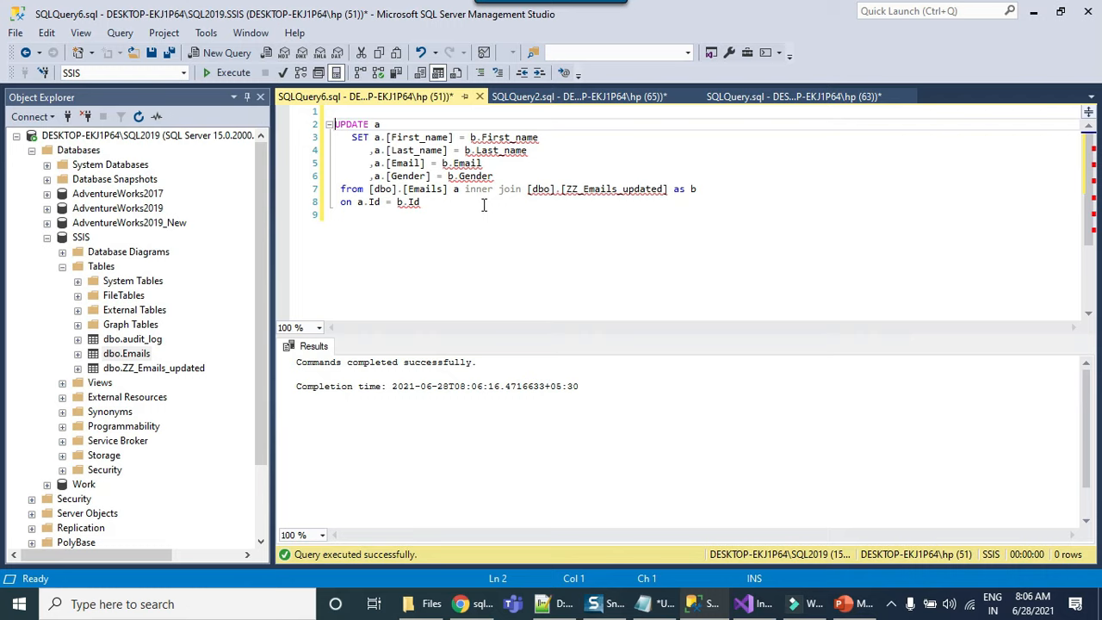
key("Up")
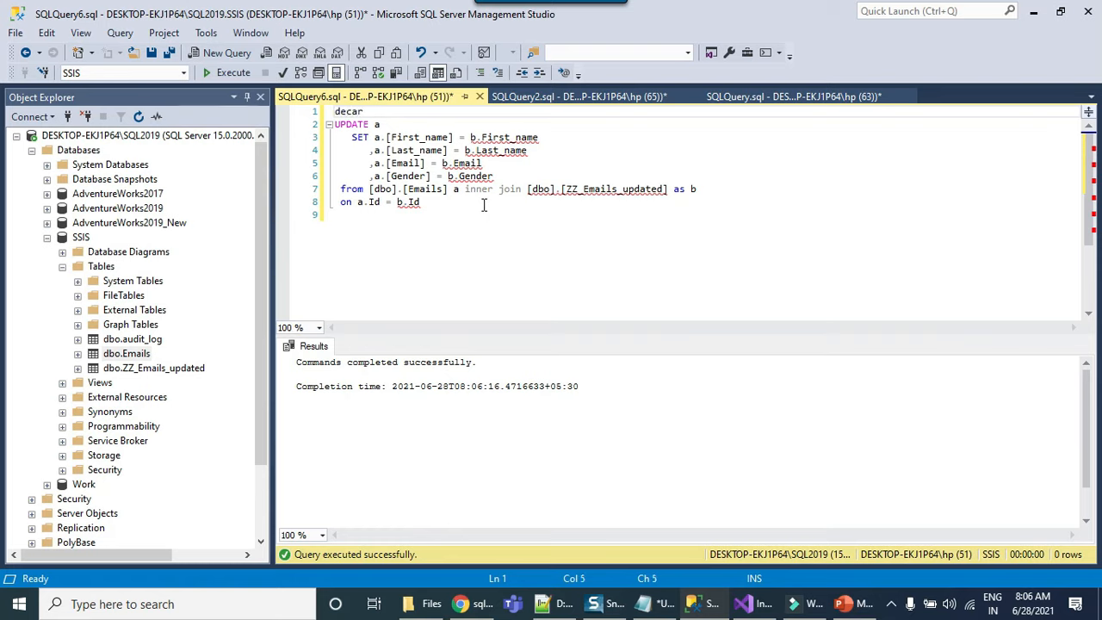
key("BackSpace")
key("BackSpace")
type("lare @updated int")
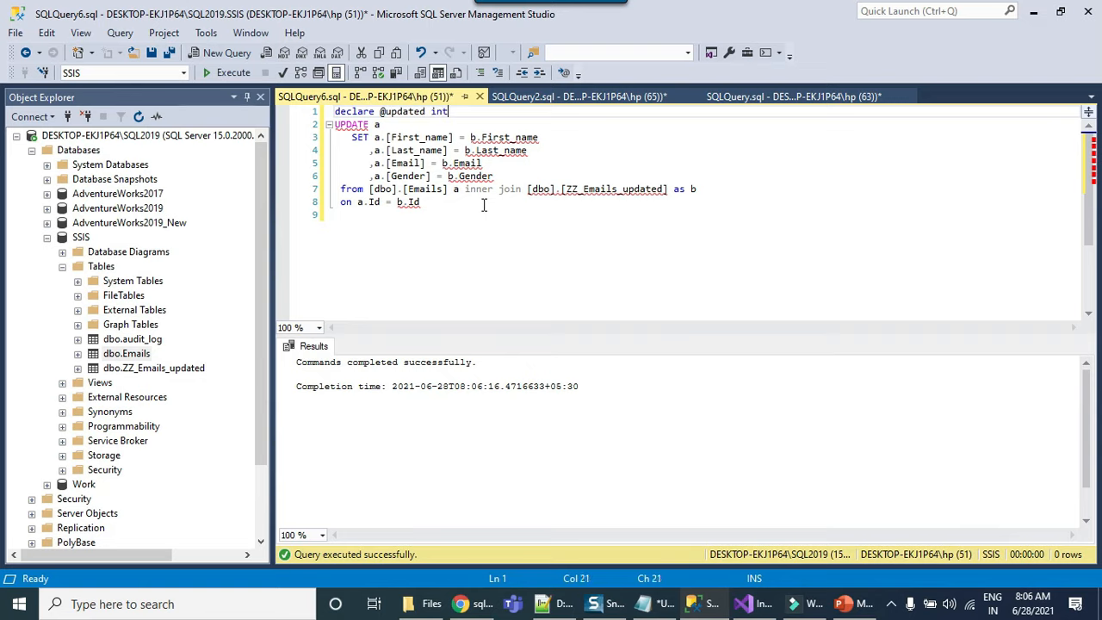
key("ctrl+End")
type("set @updated =")
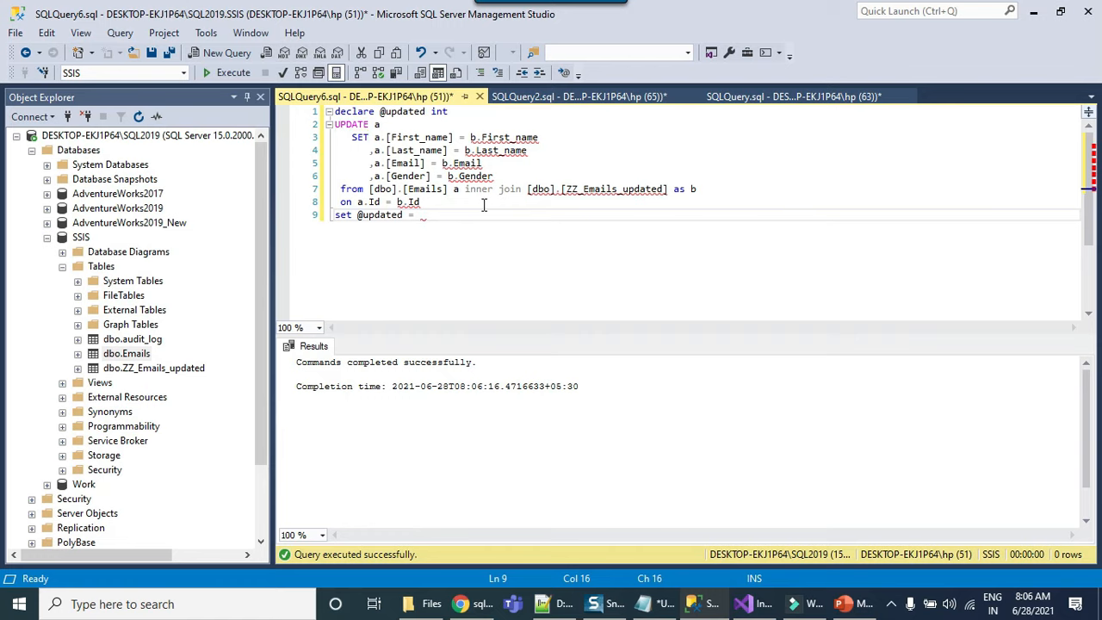
type(" @@")
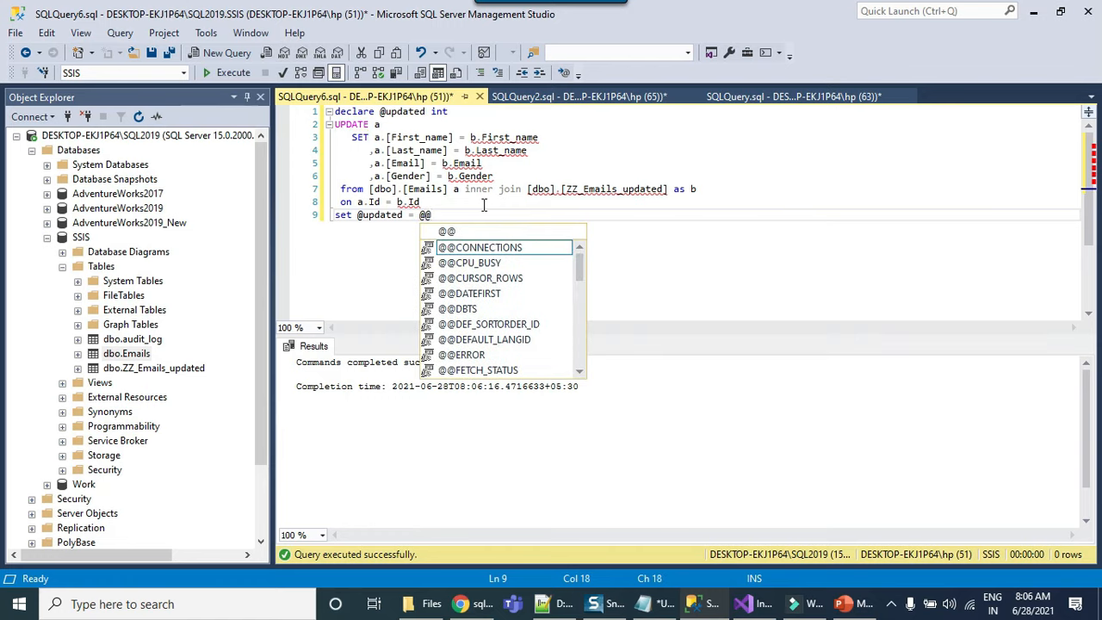
type("row")
key("Tab")
key("Return")
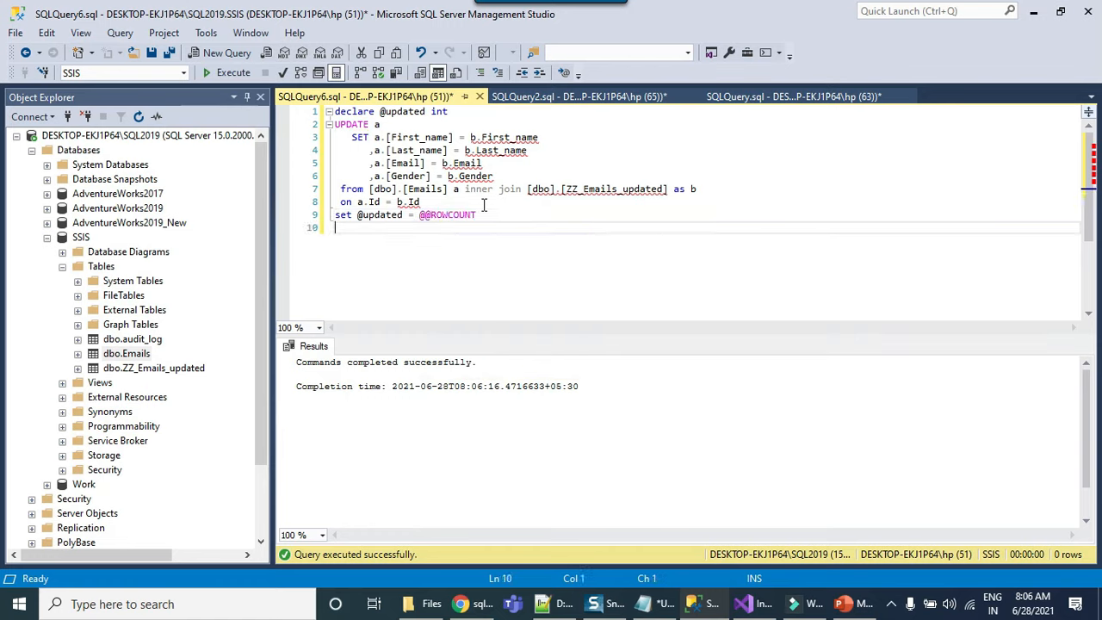
- Begin an "insert into [dbo].[audit_log]" statement with a select below the row count assignment
type("insert into")
left_click_drag(146, 339, 622, 238)
key("Return")
type("select")
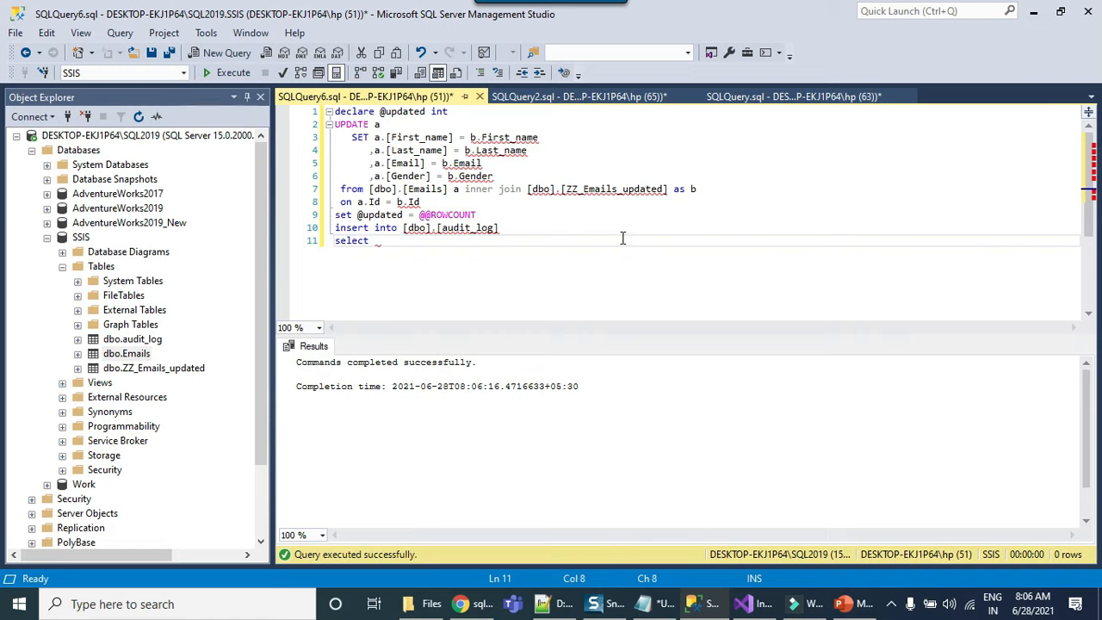
left_click(78, 338)
left_click(93, 353)
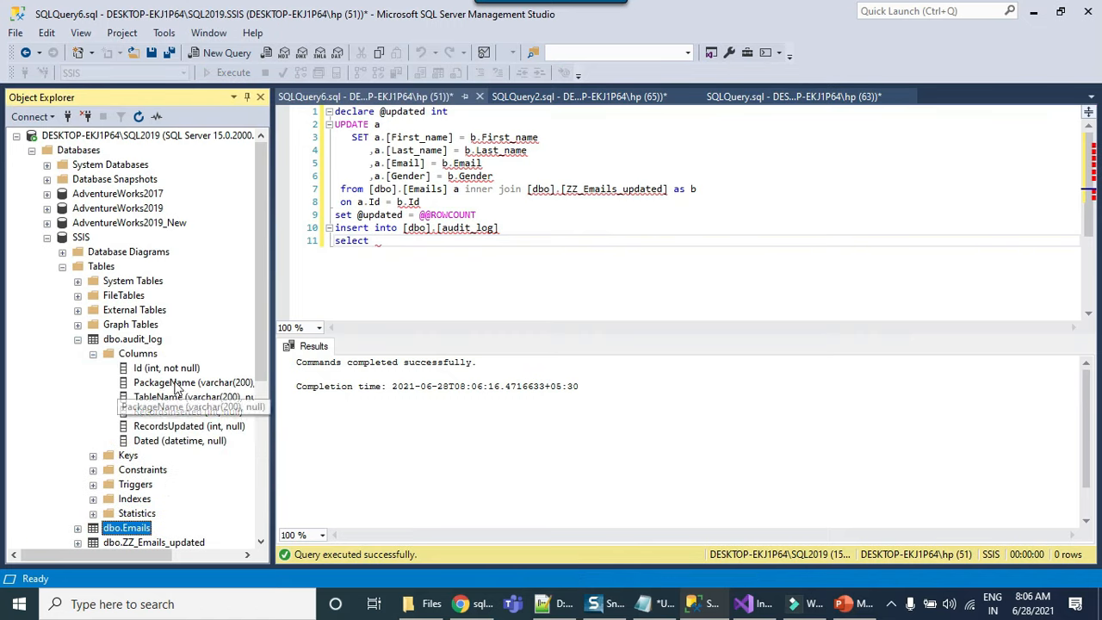
left_click(413, 251)
type("ct '")
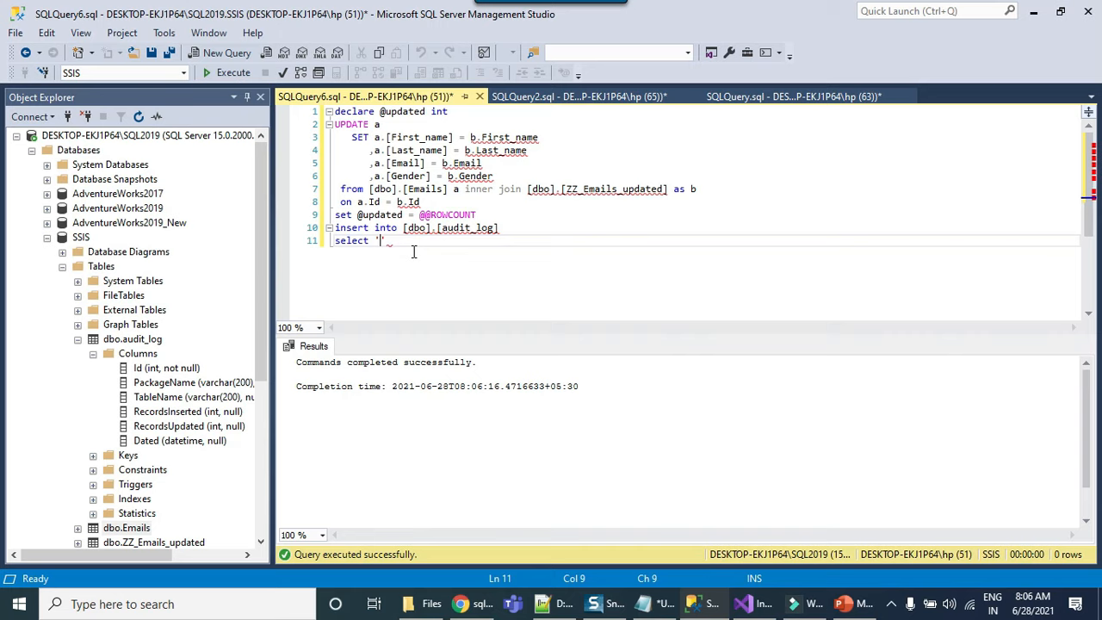
type("Package.")
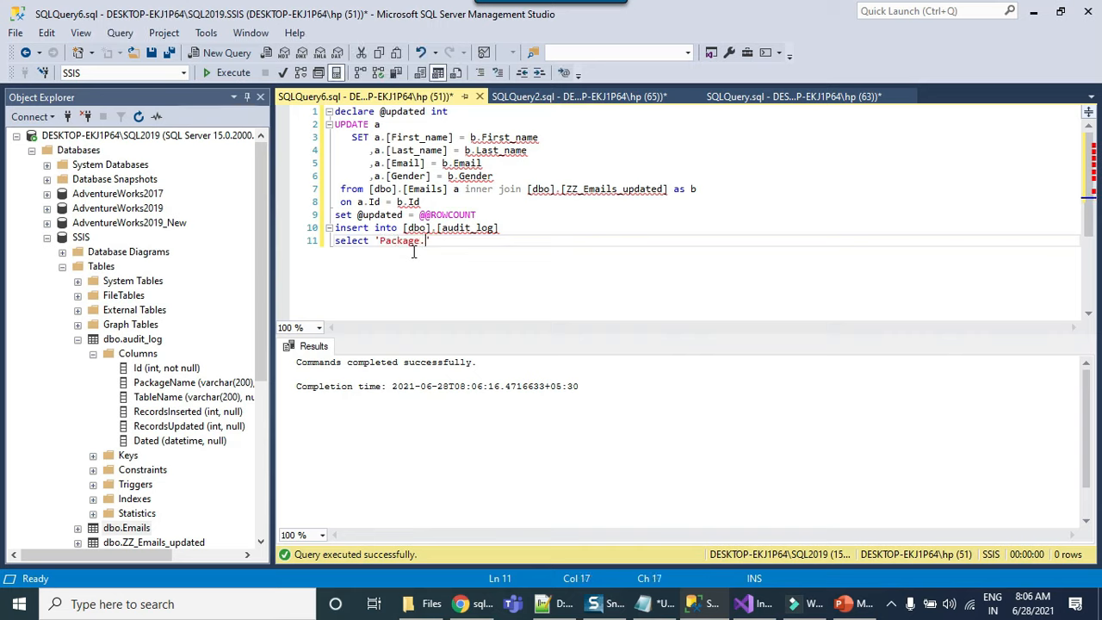
type("dtsx', 'Emails', 0,")
type("@")
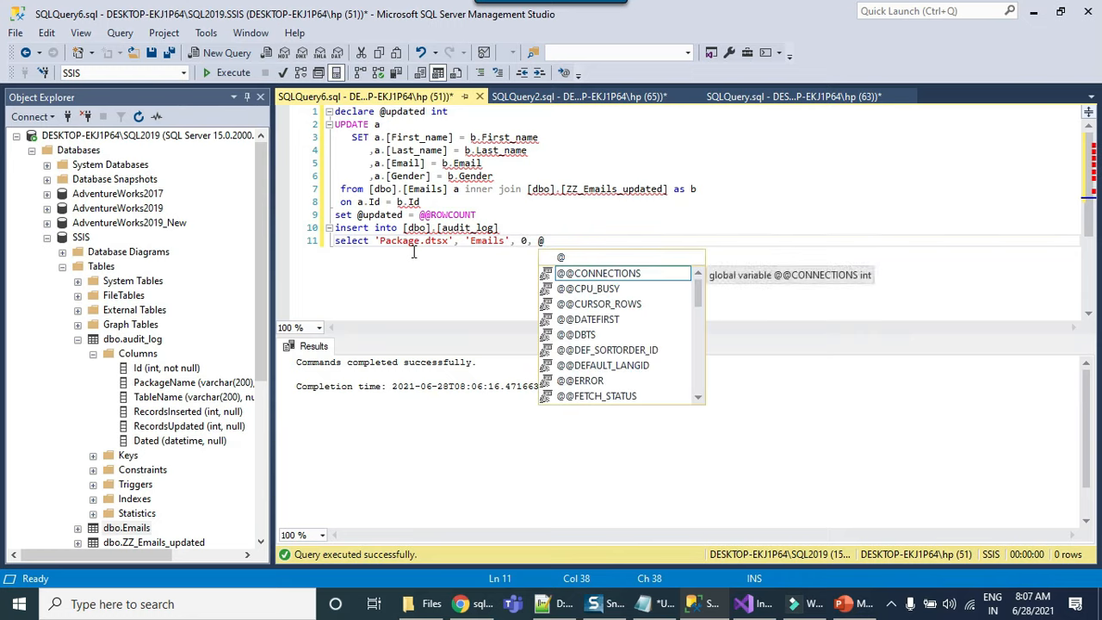
type("updated")
key("Tab")
type(", getdate")
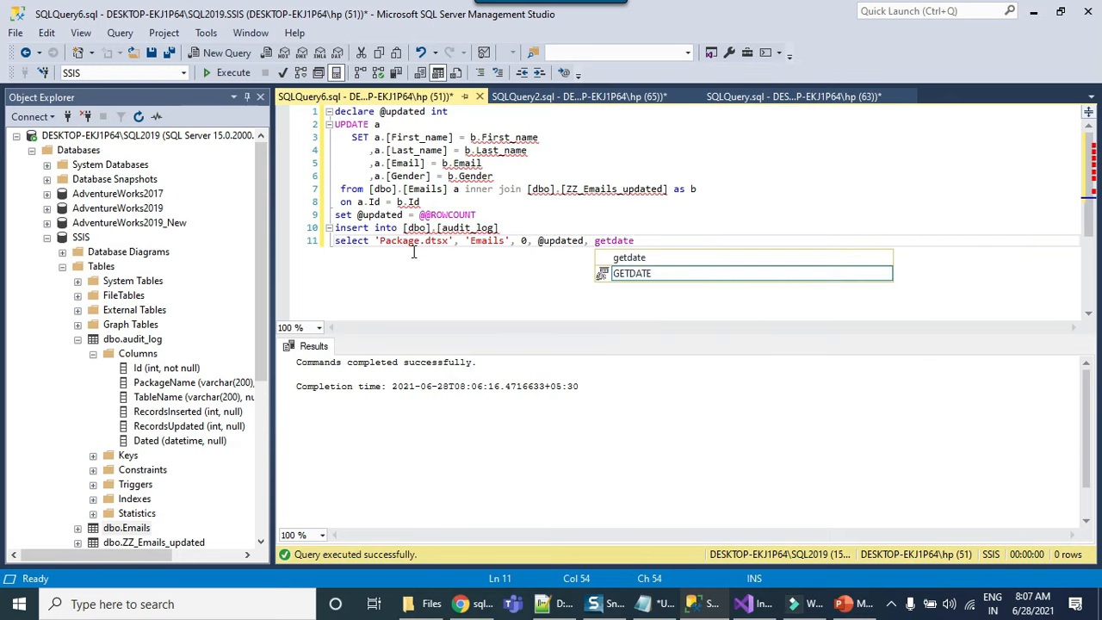
type("()")
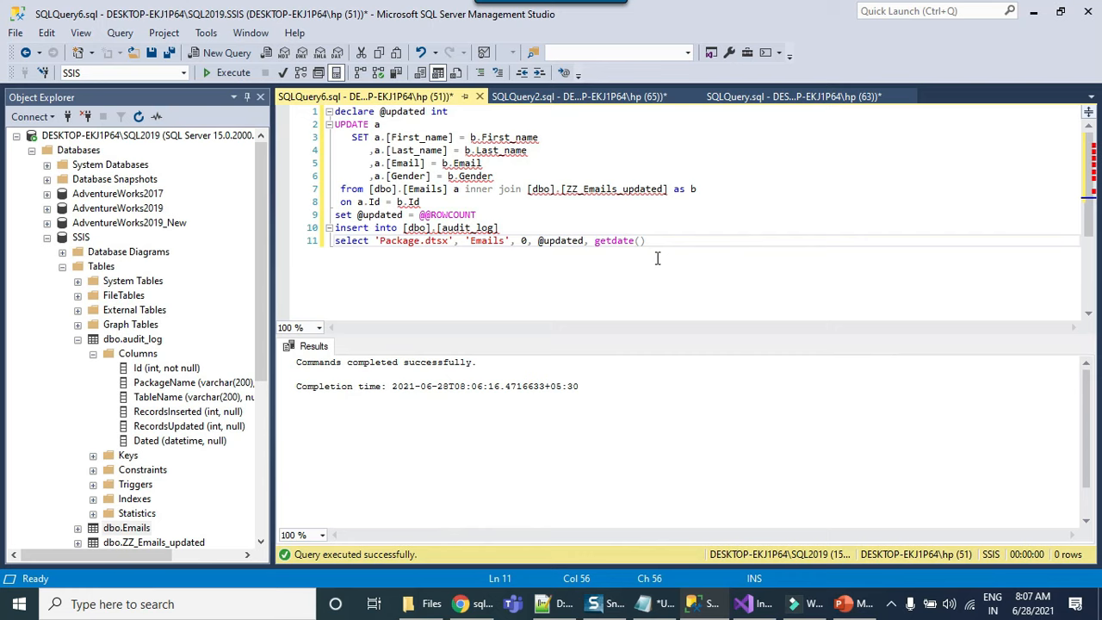
- Copy the whole script, switch to Visual Studio and open the Update data task for editing
key("ctrl+a")
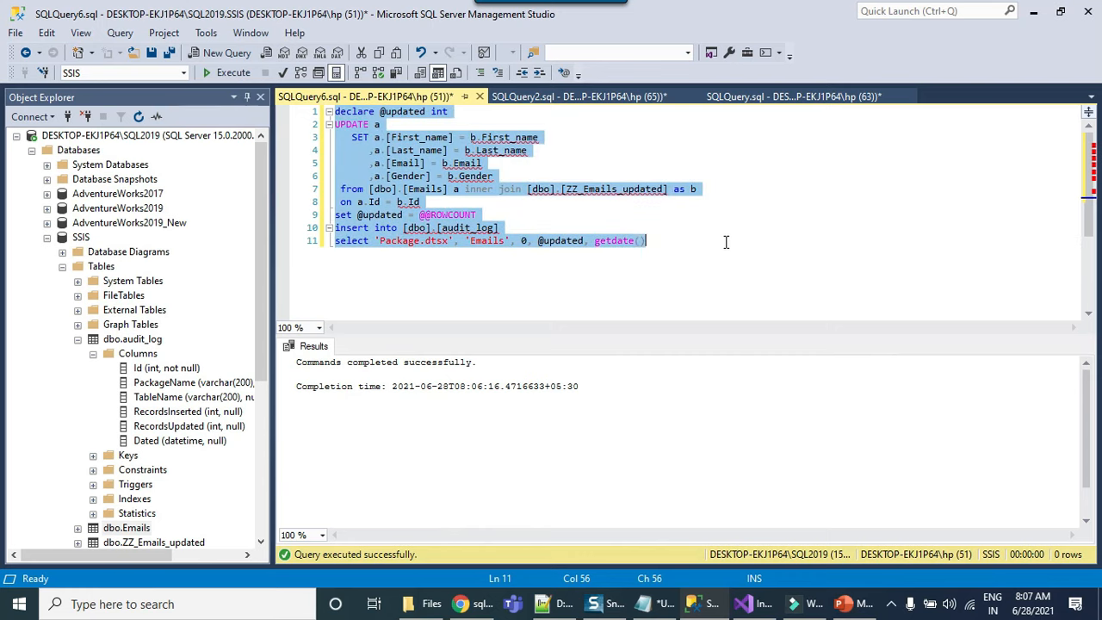
right_click(513, 242)
left_click(568, 253)
left_click(745, 604)
left_click(508, 364)
right_click(509, 364)
left_click(560, 270)
- Set the Update data task's connection to DESKTOP-EKJ1P64\SQL2019.SSIS, paste the copied script as its SQL statement, and save the package
left_click(782, 313)
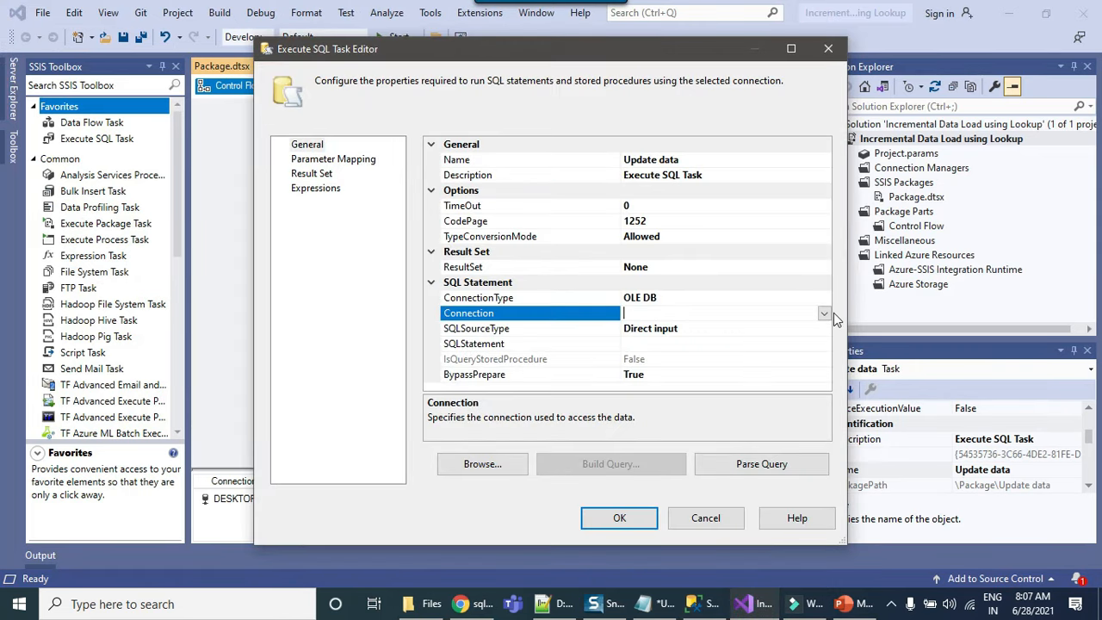
left_click(824, 313)
left_click(695, 343)
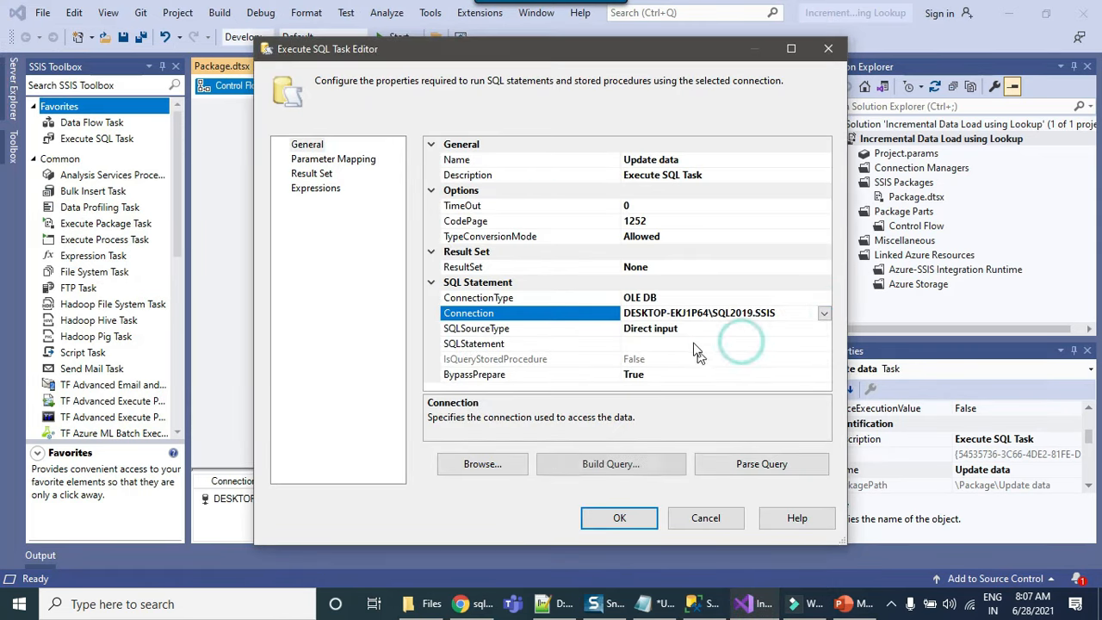
left_click(696, 343)
left_click(822, 343)
key("ctrl+v")
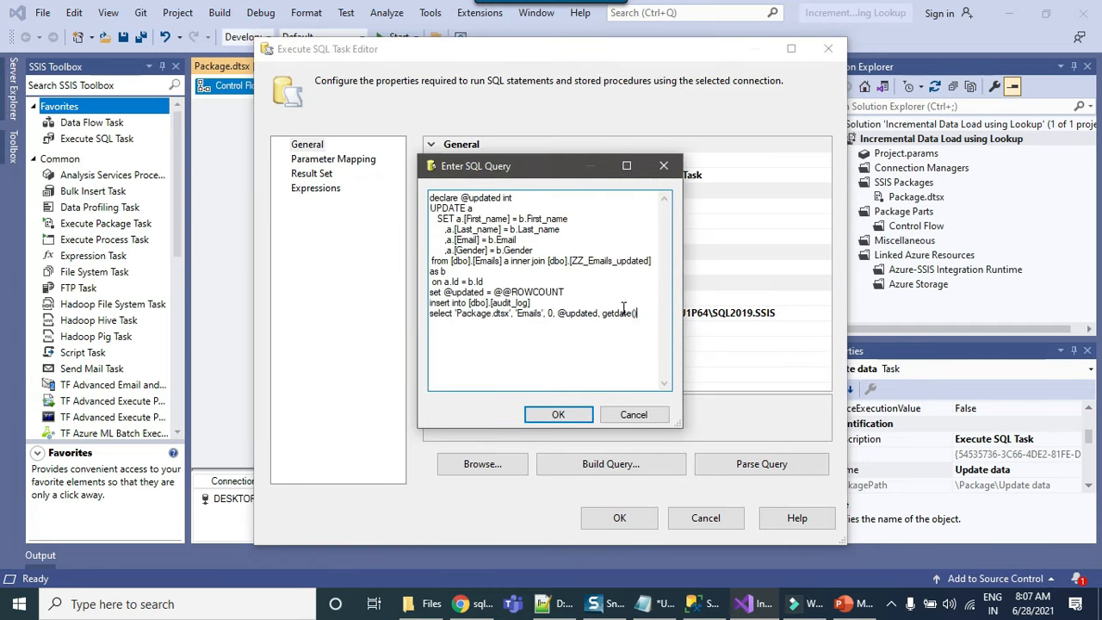
left_click(559, 414)
left_click(620, 518)
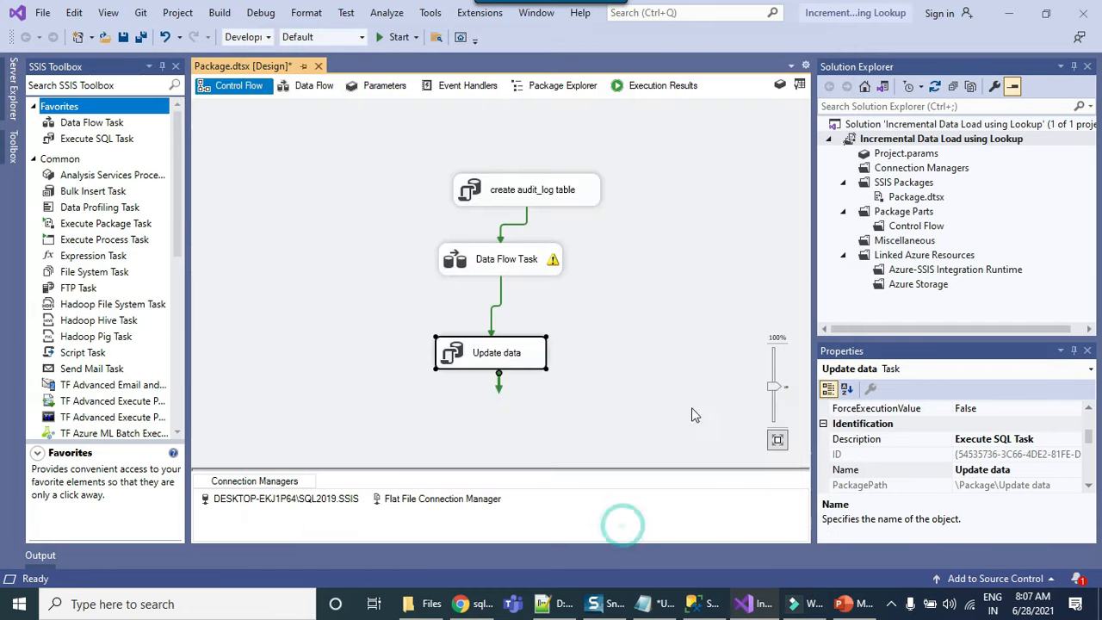
left_click(686, 333)
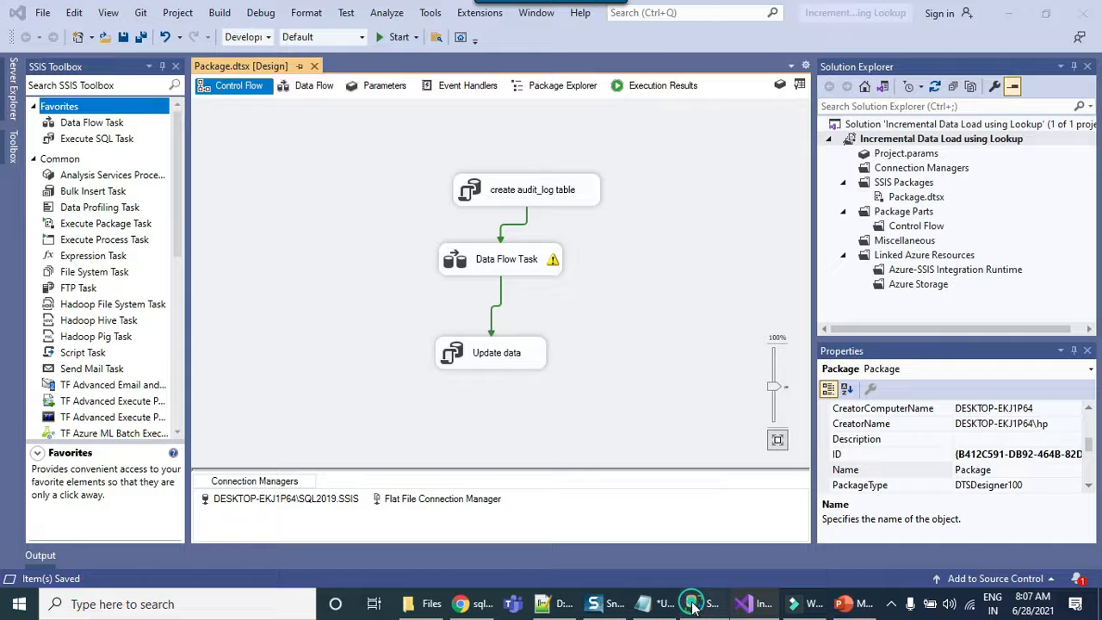
left_click(697, 603)
double_click(402, 111)
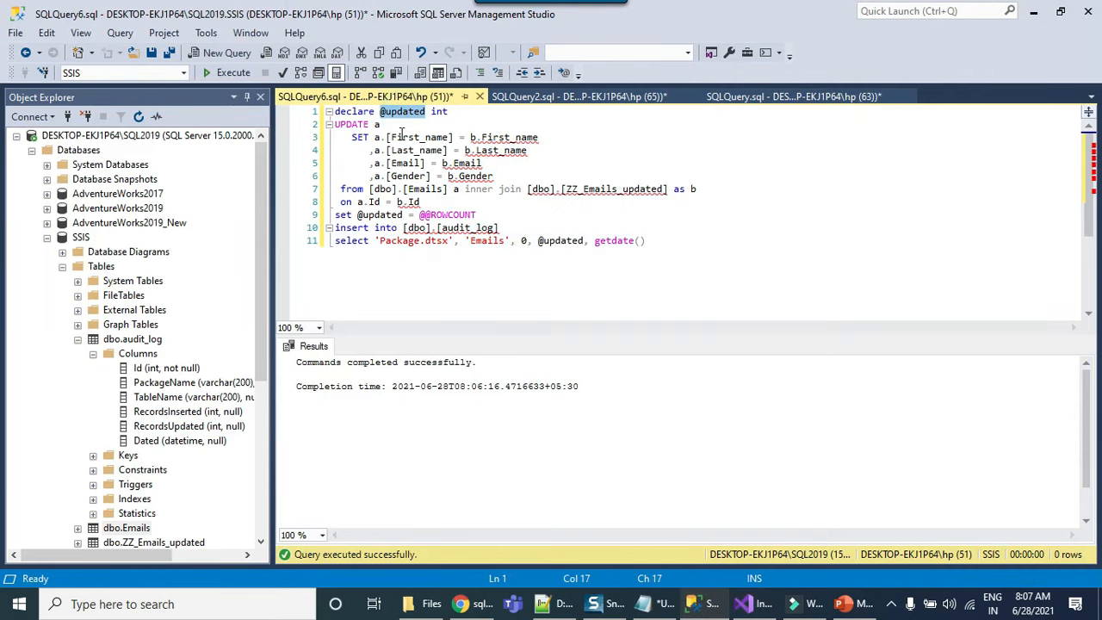
left_click_drag(495, 215, 421, 215)
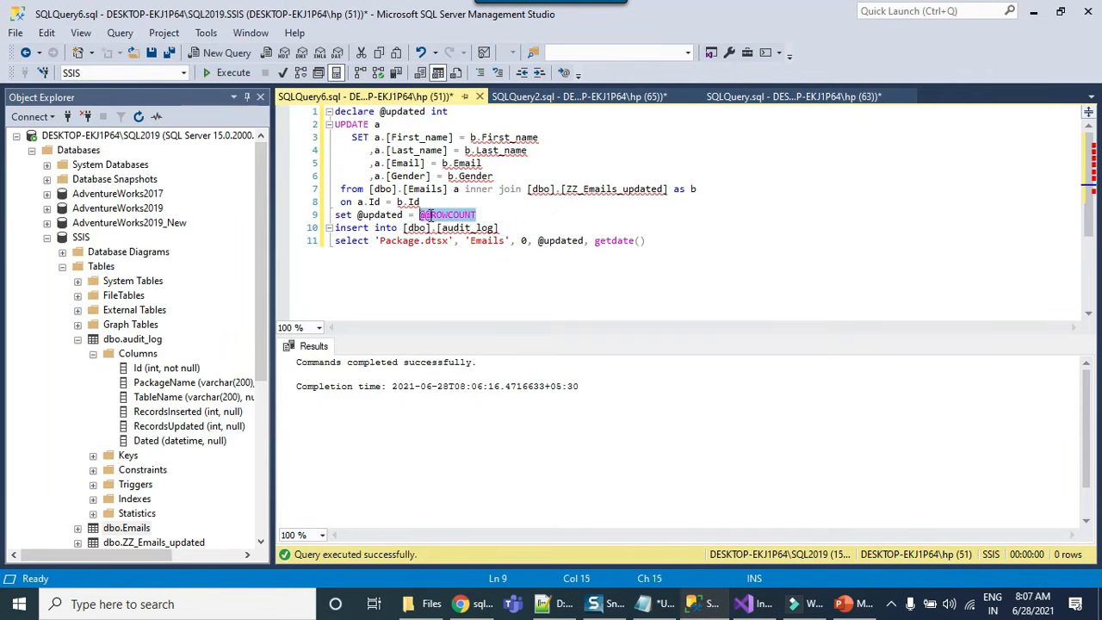
- Return to Visual Studio, add a package variable named RecordsInserted, and save the package
left_click(747, 603)
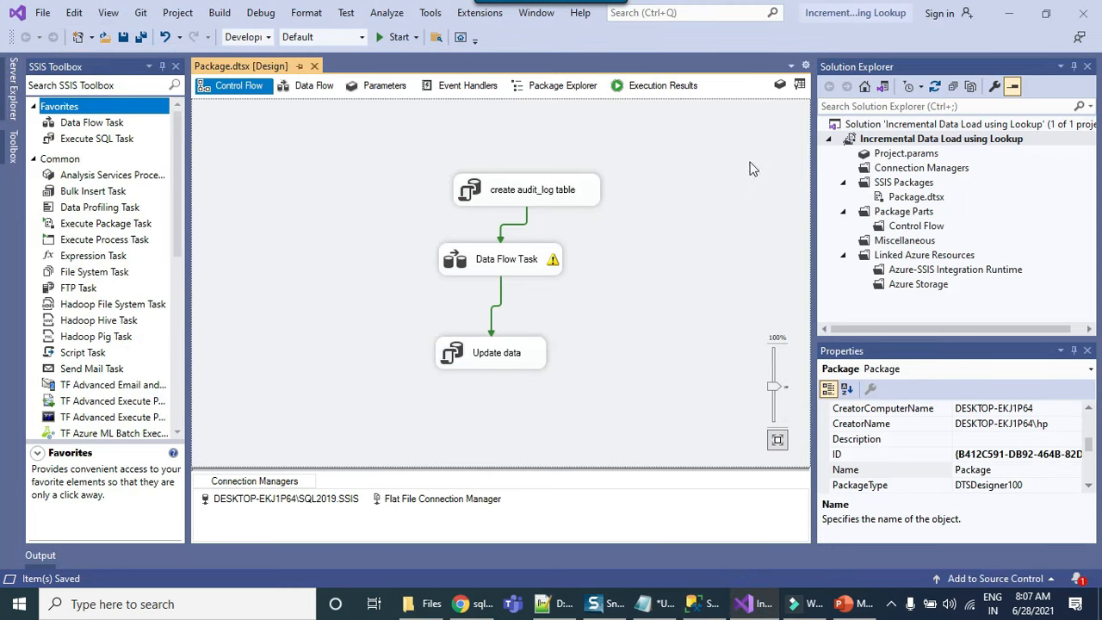
left_click(781, 89)
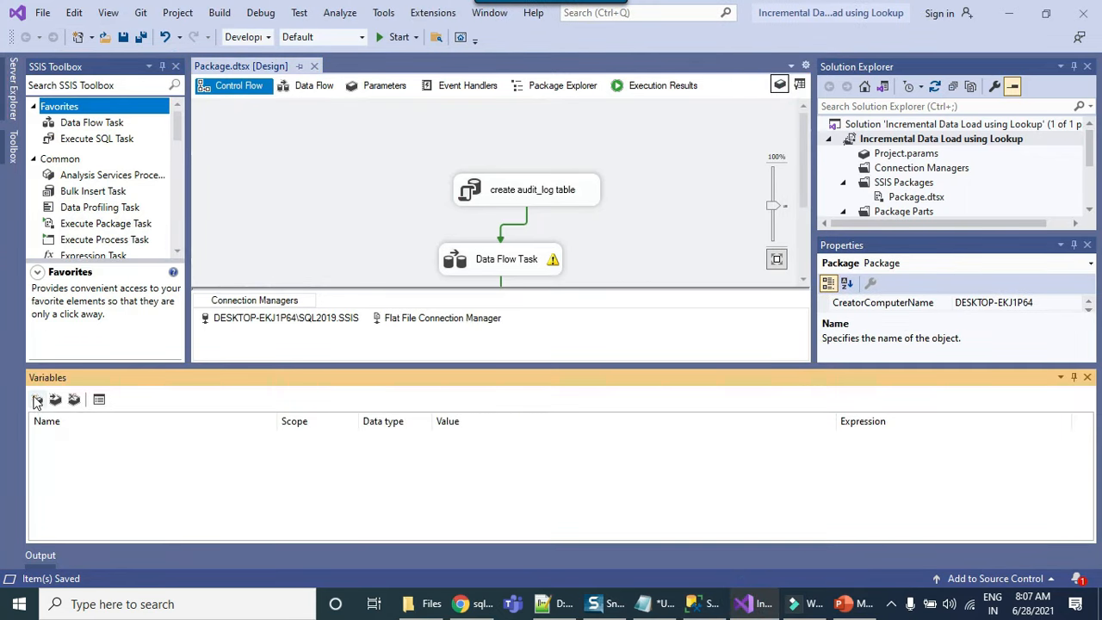
left_click(37, 399)
type("RecordsInserted")
key("Return")
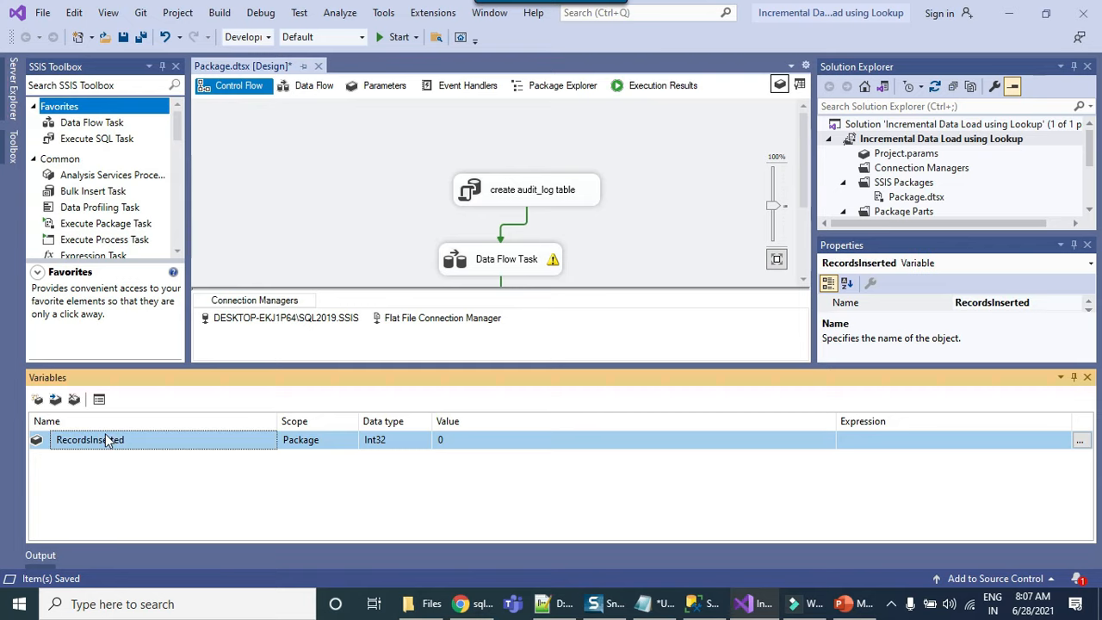
left_click(627, 227)
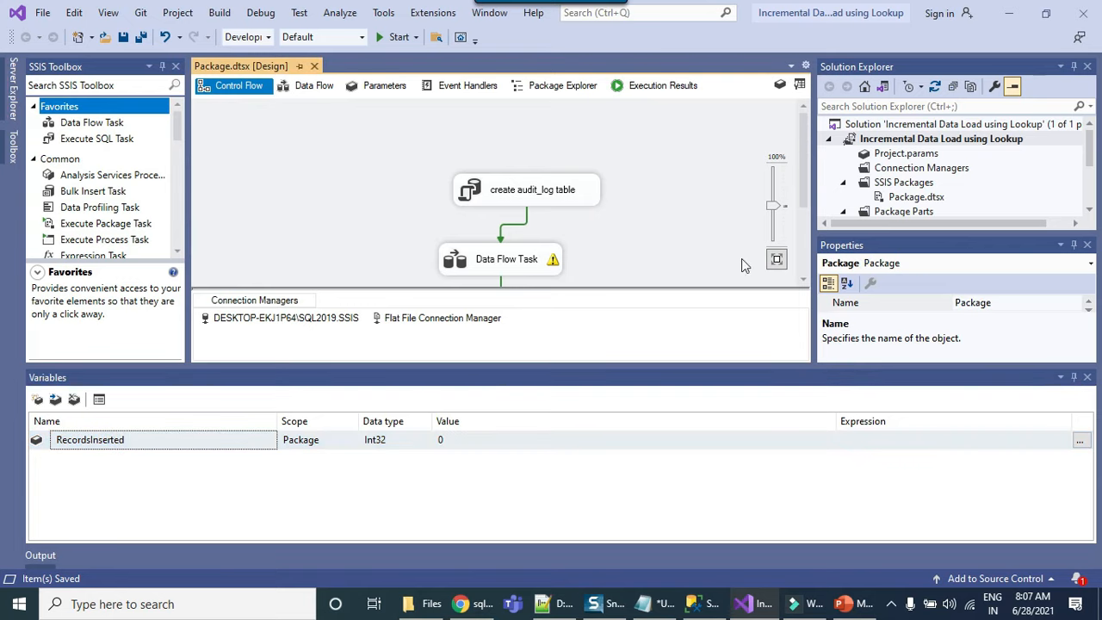
left_click(1086, 377)
- Open the Data Flow Task and delete the Lookup No Match Output path leading to the Emails destination
double_click(475, 262)
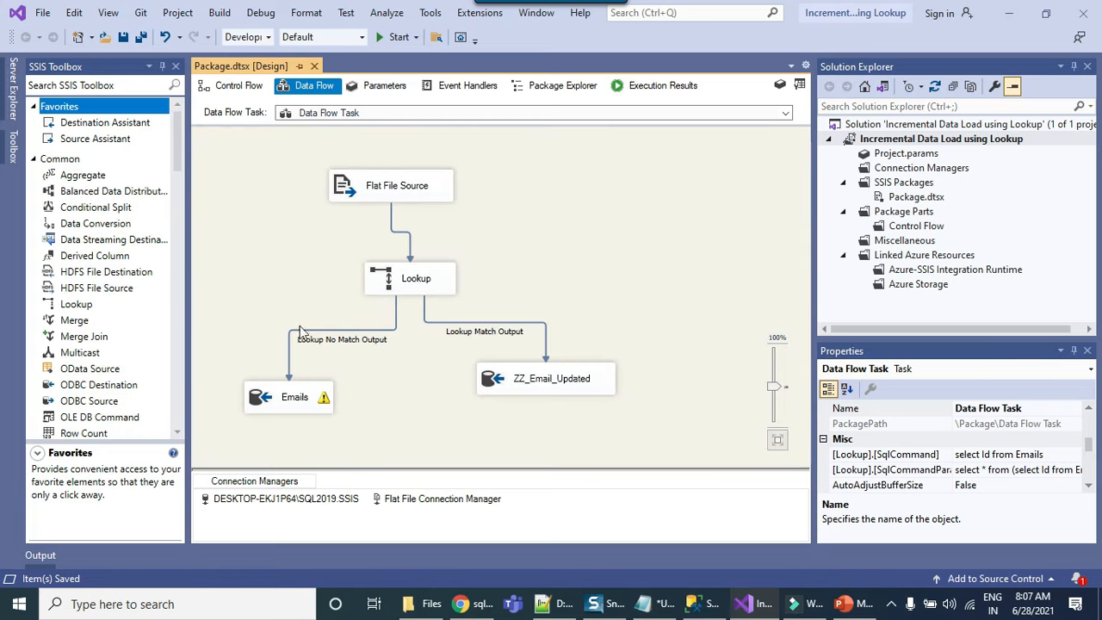
left_click_drag(237, 299, 398, 443)
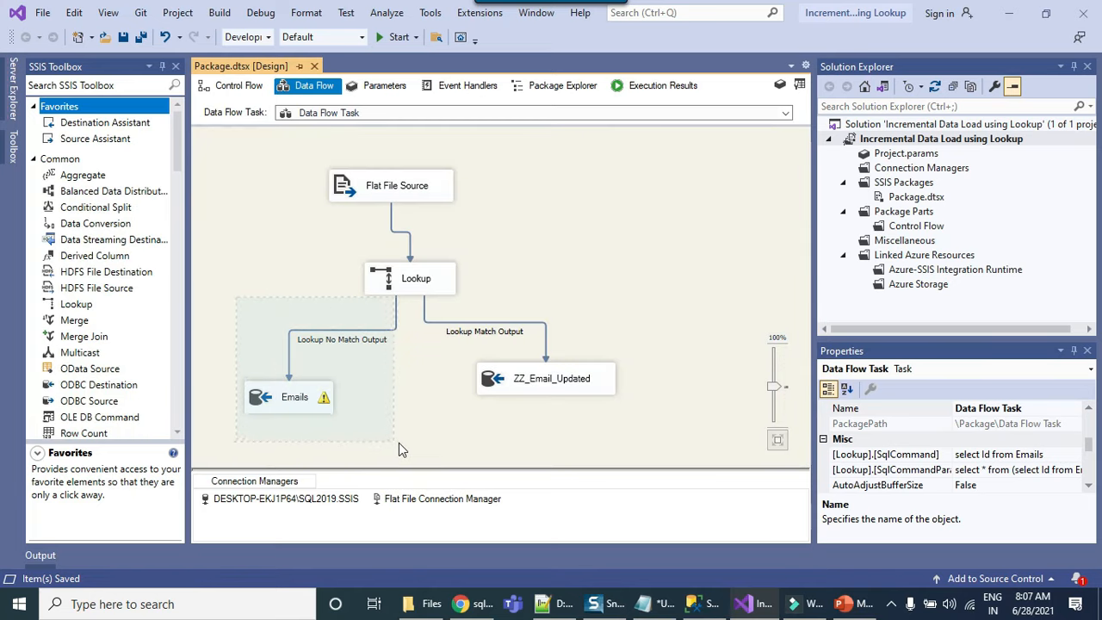
left_click_drag(399, 442, 399, 442)
left_click(287, 374)
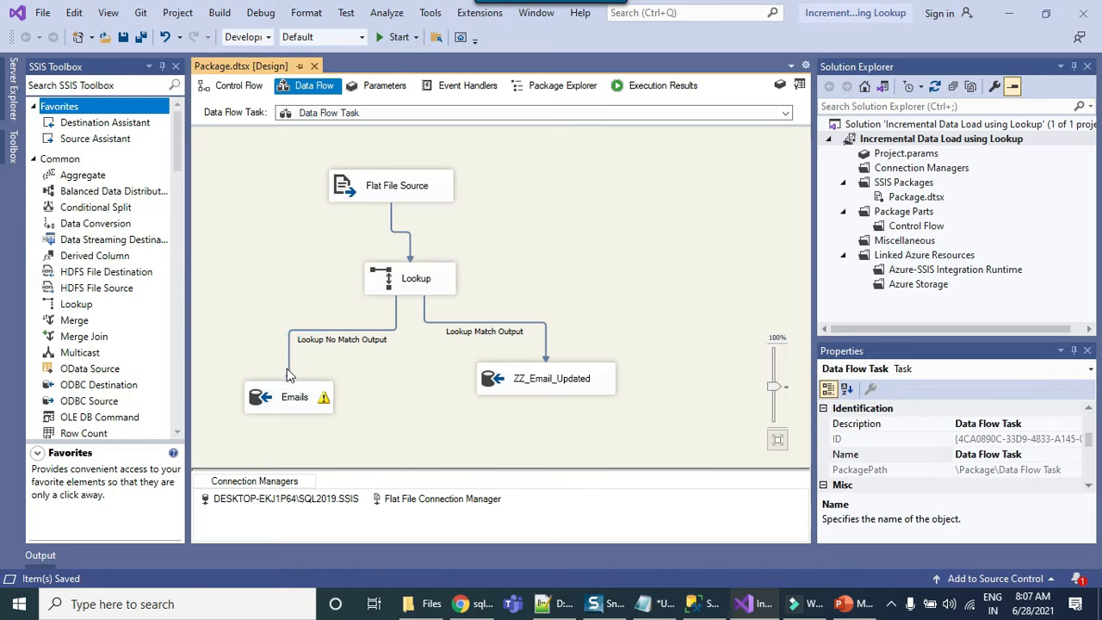
left_click(289, 372)
key("Delete")
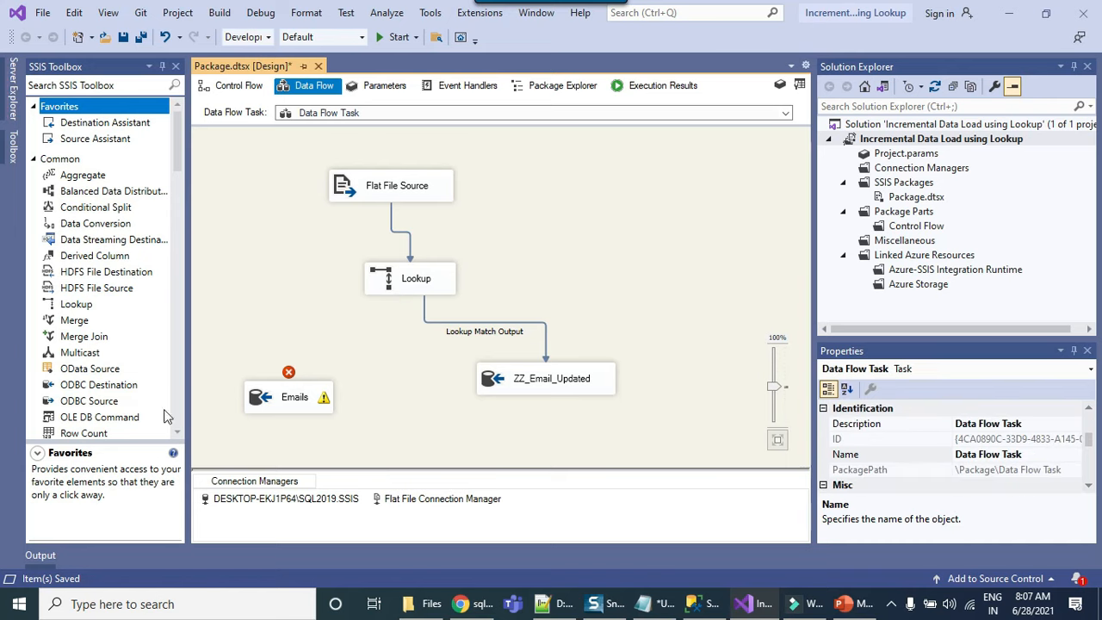
- Add a Row Count transformation above the Emails destination and connect the Lookup No Match Output to it
left_click_drag(97, 440, 285, 324)
left_click(398, 283)
left_click_drag(419, 314, 343, 337)
- Set the Row Count variable to User::RecordsInserted and connect the Row Count output to the Emails destination
double_click(332, 339)
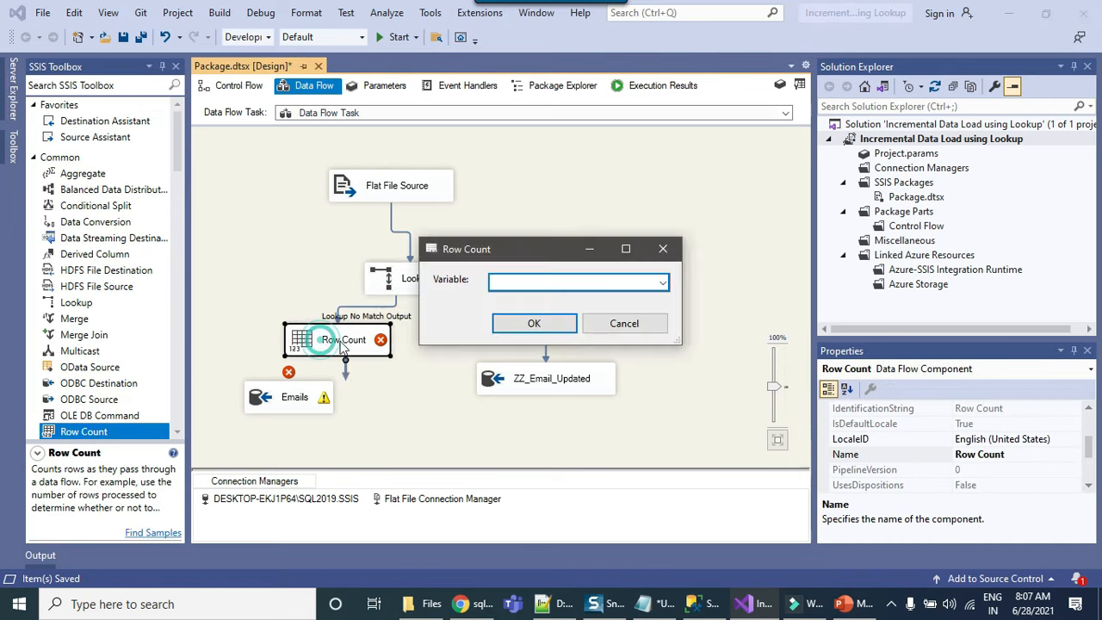
left_click(516, 282)
left_click(547, 303)
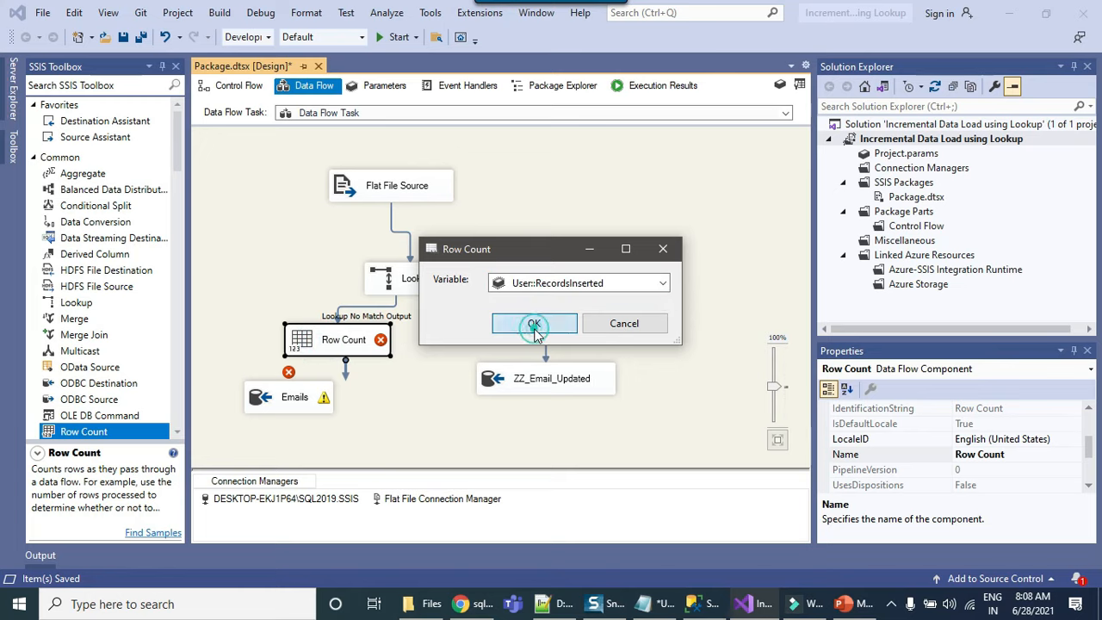
left_click(533, 323)
left_click_drag(348, 376, 293, 396)
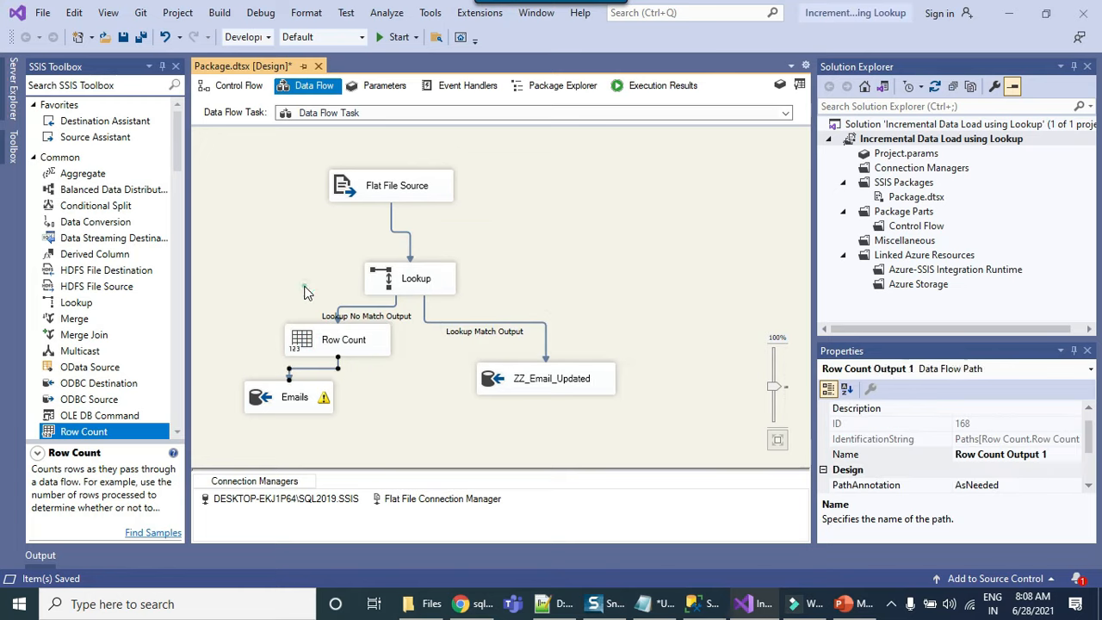
left_click(467, 294)
- In the Update data task's SQL statement, replace the hard-coded inserted count in the audit_log select with a ? parameter
left_click(238, 85)
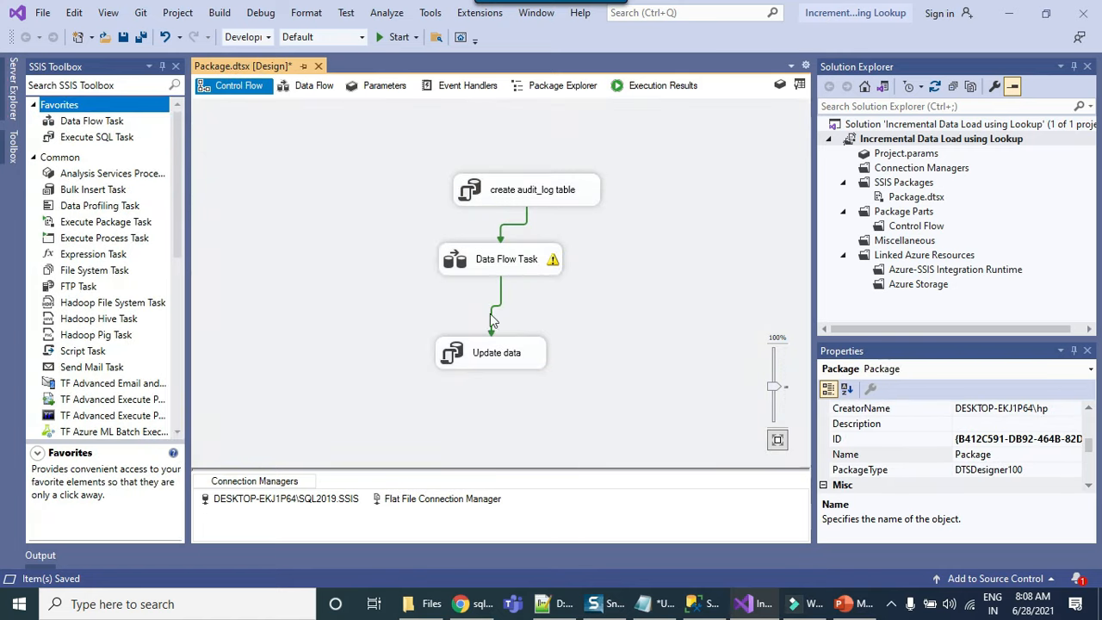
left_click(454, 355)
double_click(456, 362)
left_click(822, 343)
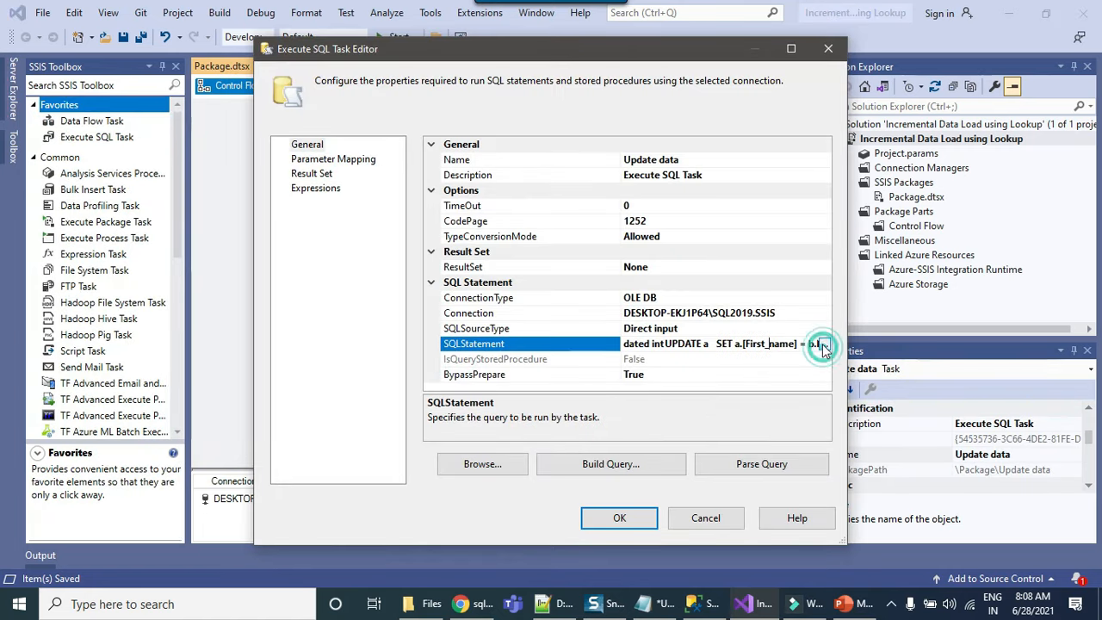
left_click(824, 343)
left_click(598, 312)
double_click(550, 313)
type("?")
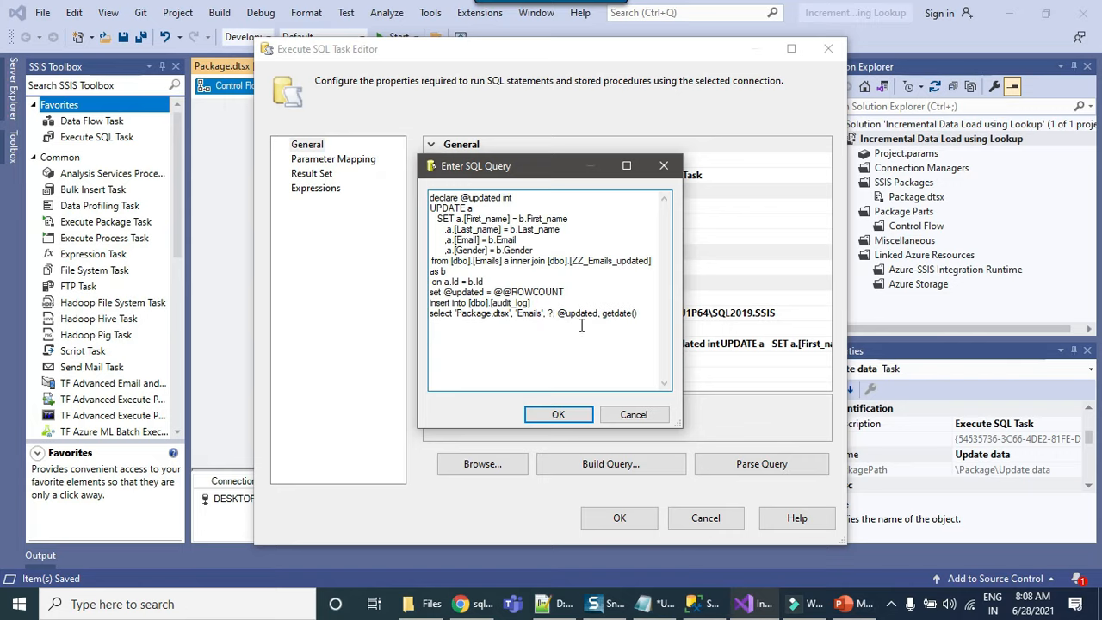
left_click(558, 412)
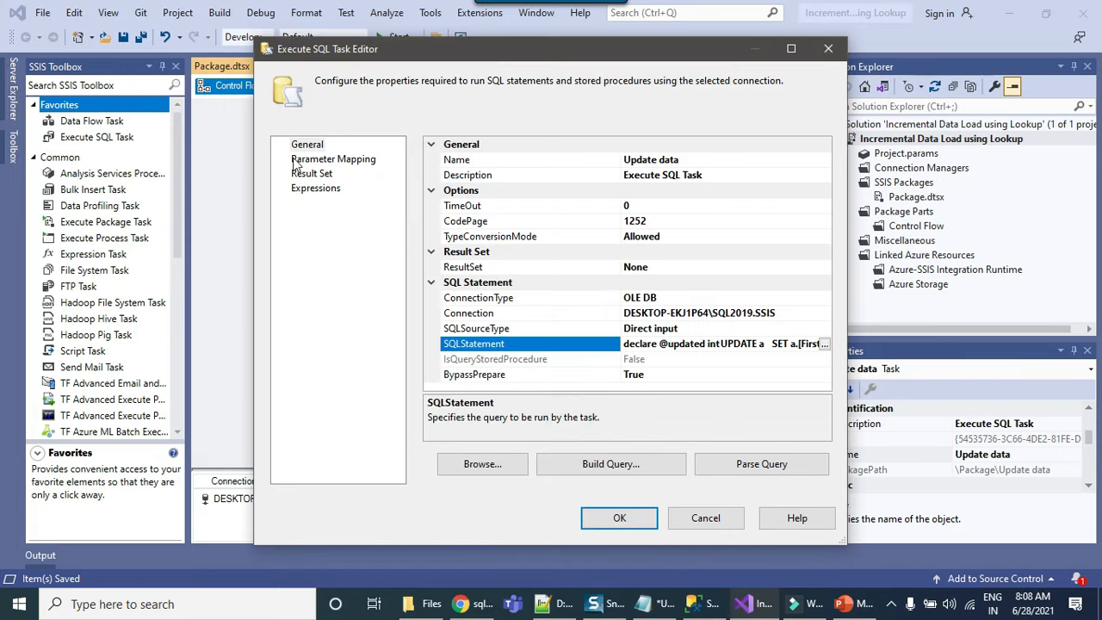
- Add a parameter mapping to the Update data task for User::RecordsInserted with parameter name 0, and confirm the task settings
left_click(327, 159)
left_click(790, 48)
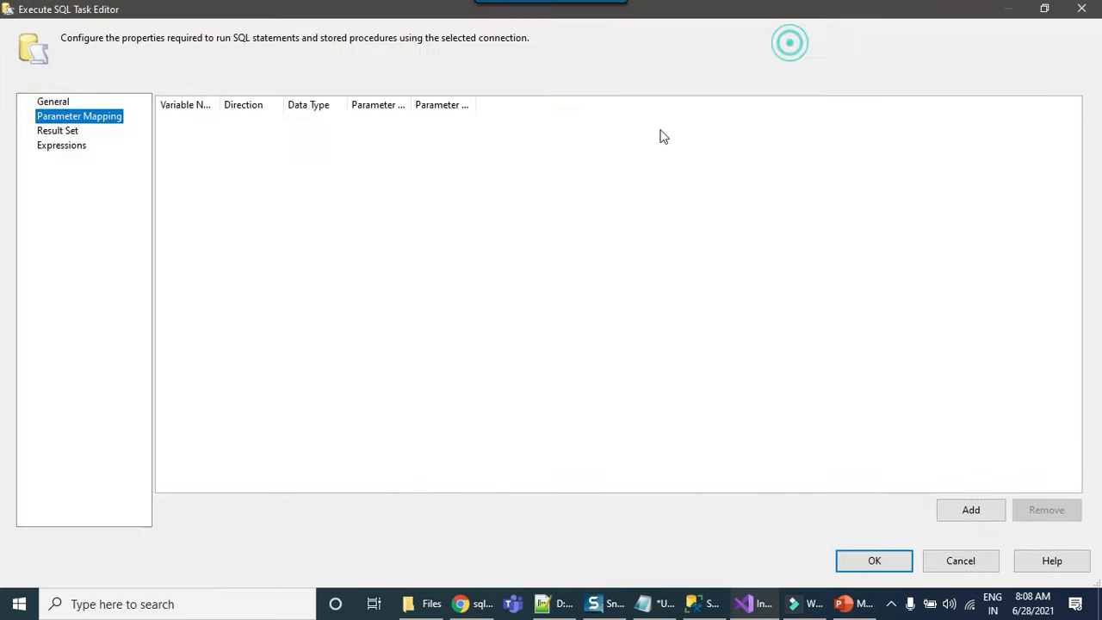
left_click_drag(219, 111, 310, 107)
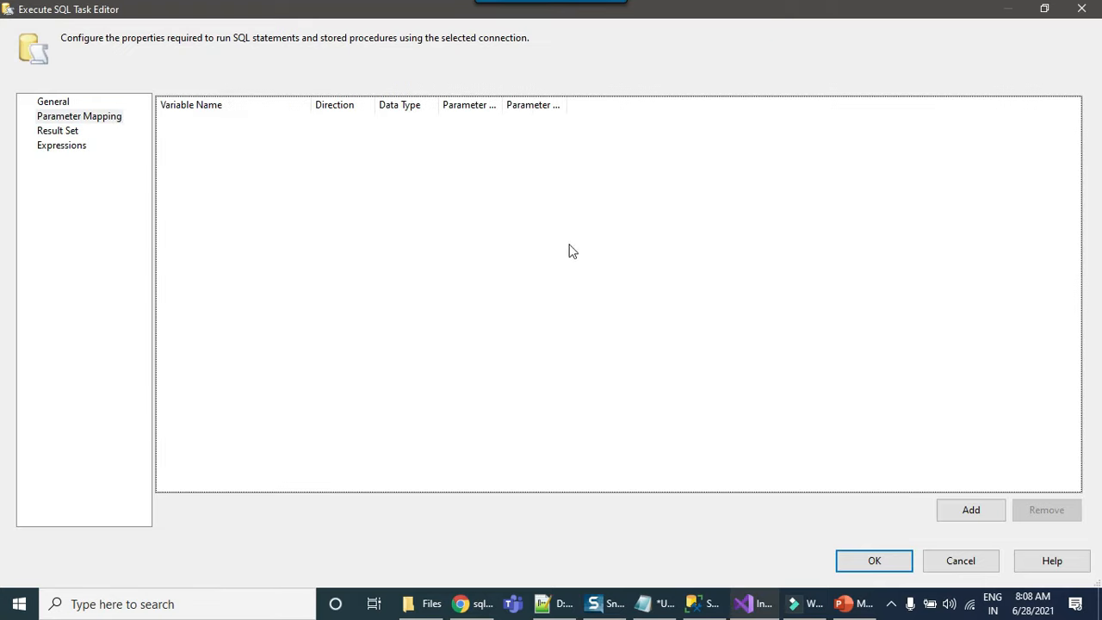
left_click(971, 511)
left_click(300, 123)
left_click(303, 123)
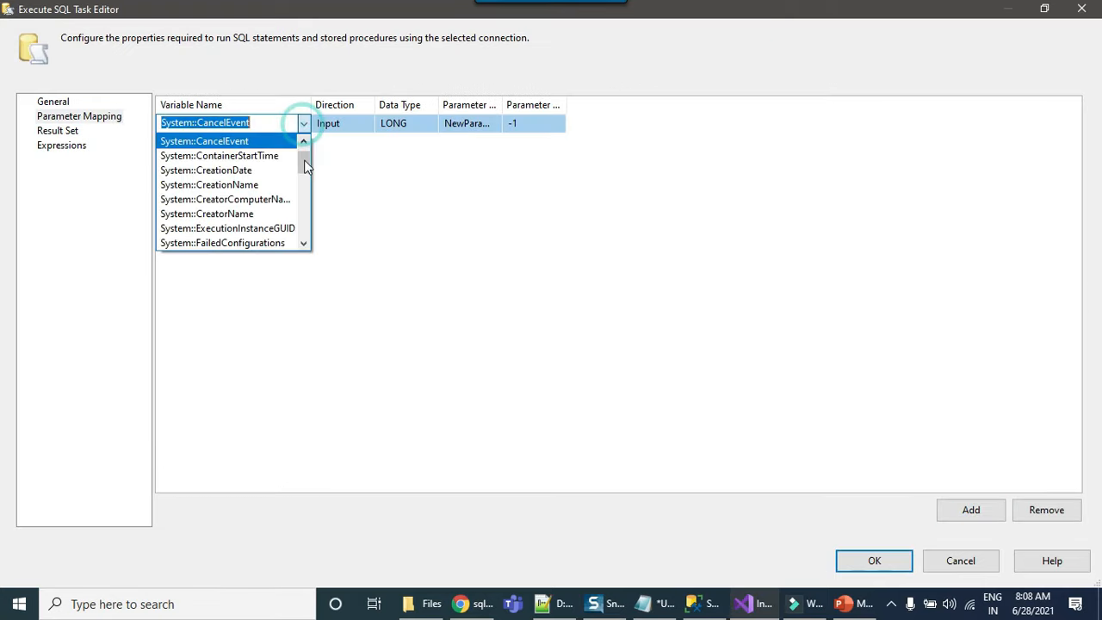
left_click_drag(305, 170, 278, 253)
left_click(263, 244)
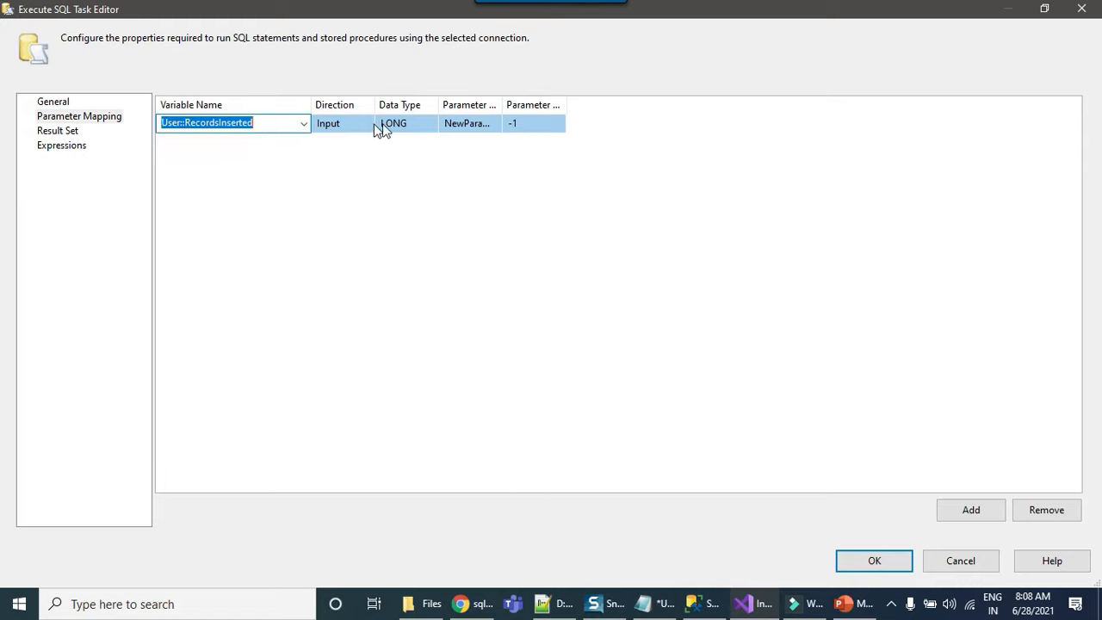
double_click(499, 103)
left_click(542, 123)
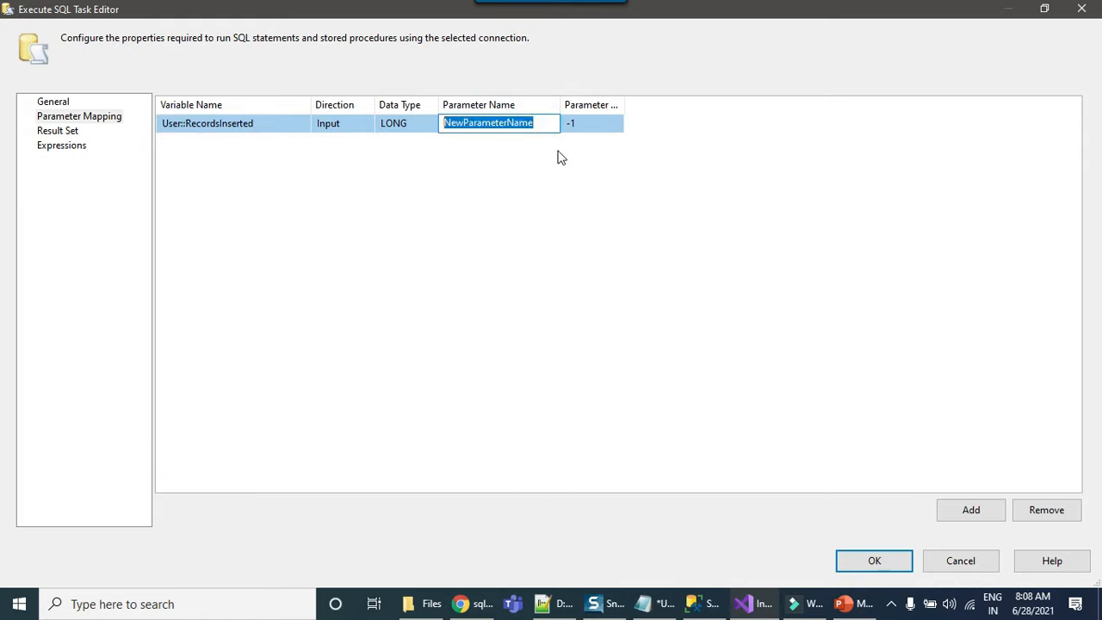
type("0")
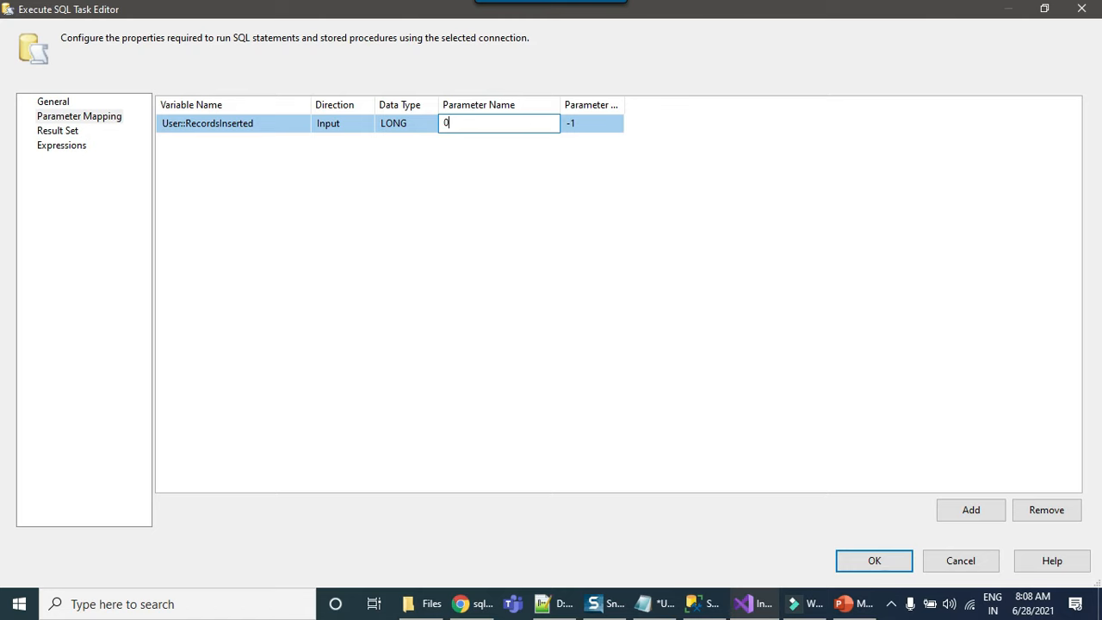
left_click(895, 567)
left_click(672, 315)
- Run the package and examine the row counts passing through the Data Flow Task's components
left_click(398, 39)
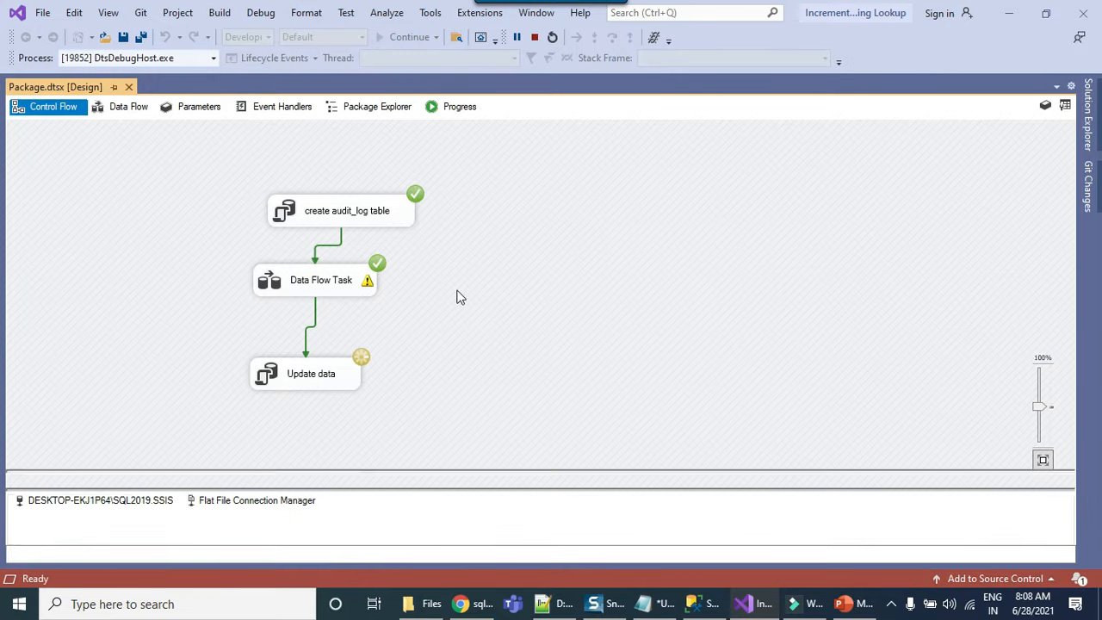
double_click(315, 287)
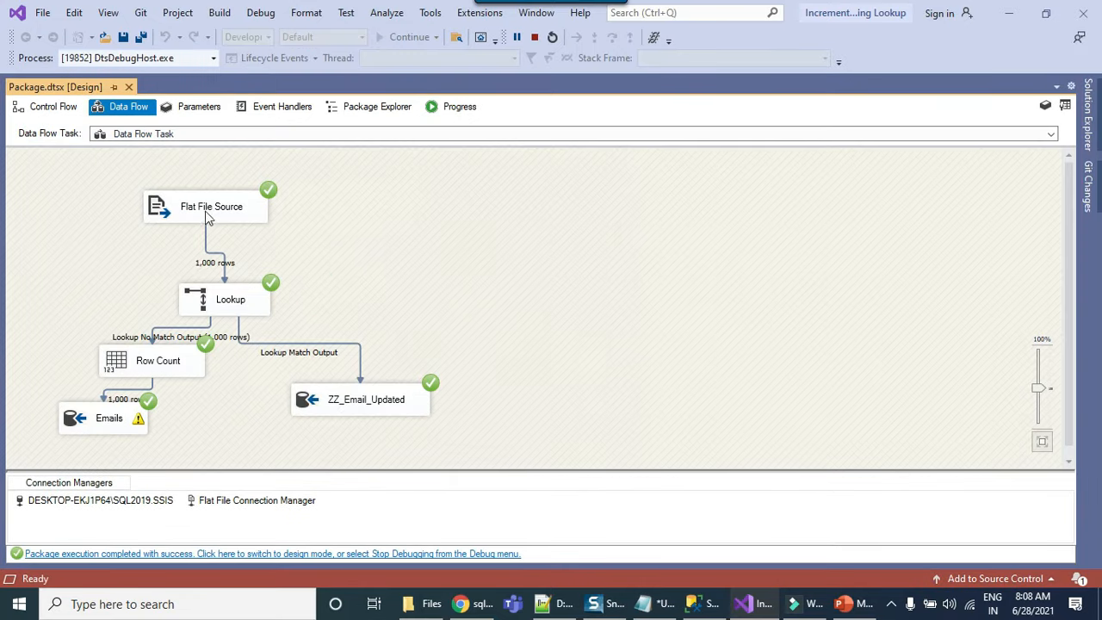
left_click(206, 209)
left_click_drag(113, 190, 361, 275)
left_click(164, 360)
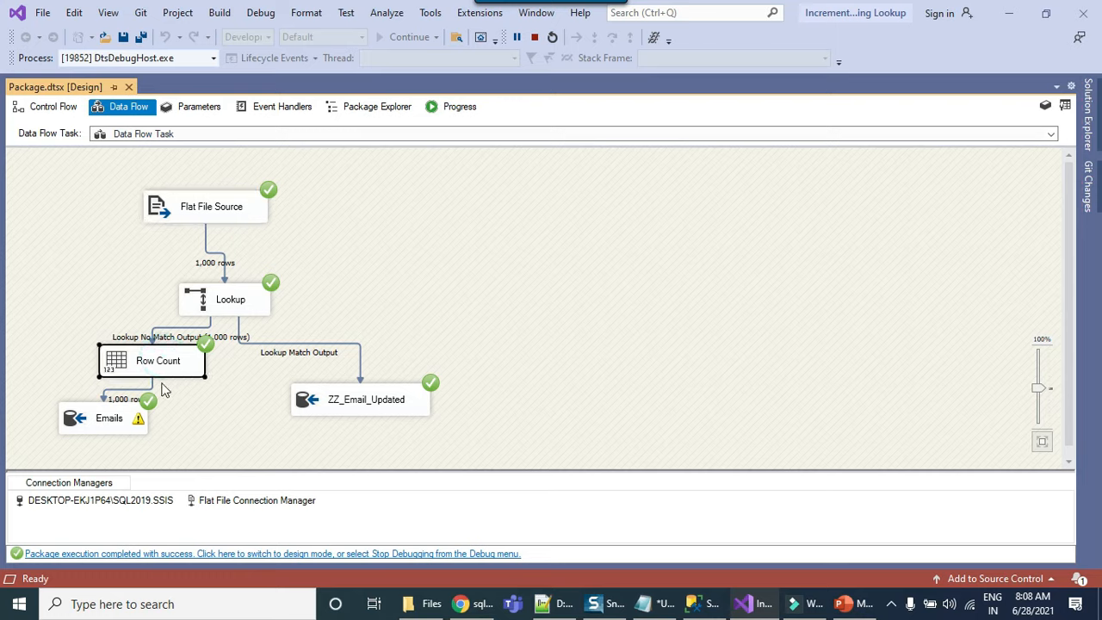
left_click(231, 301)
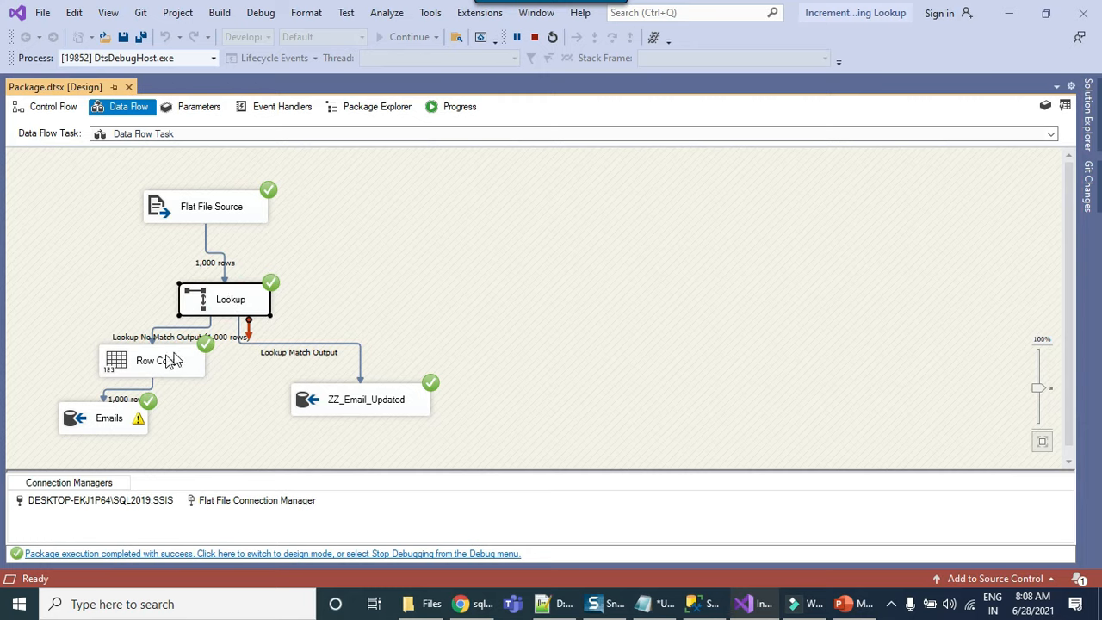
left_click(90, 412)
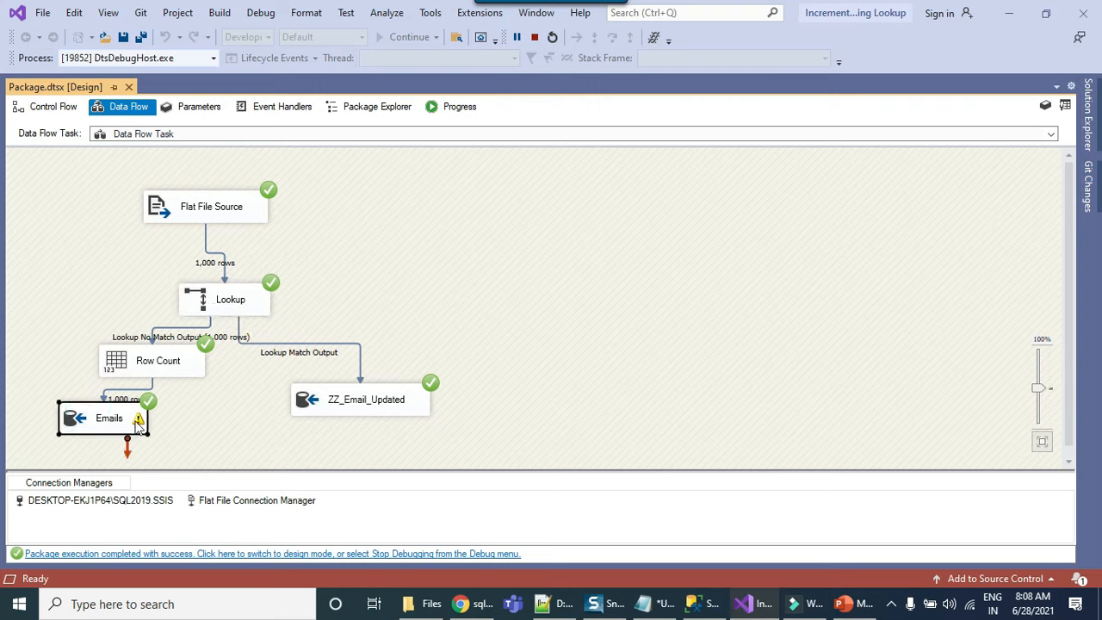
- Switch to SQL Server Management Studio and run only the select query on the Emails table
left_click(701, 603)
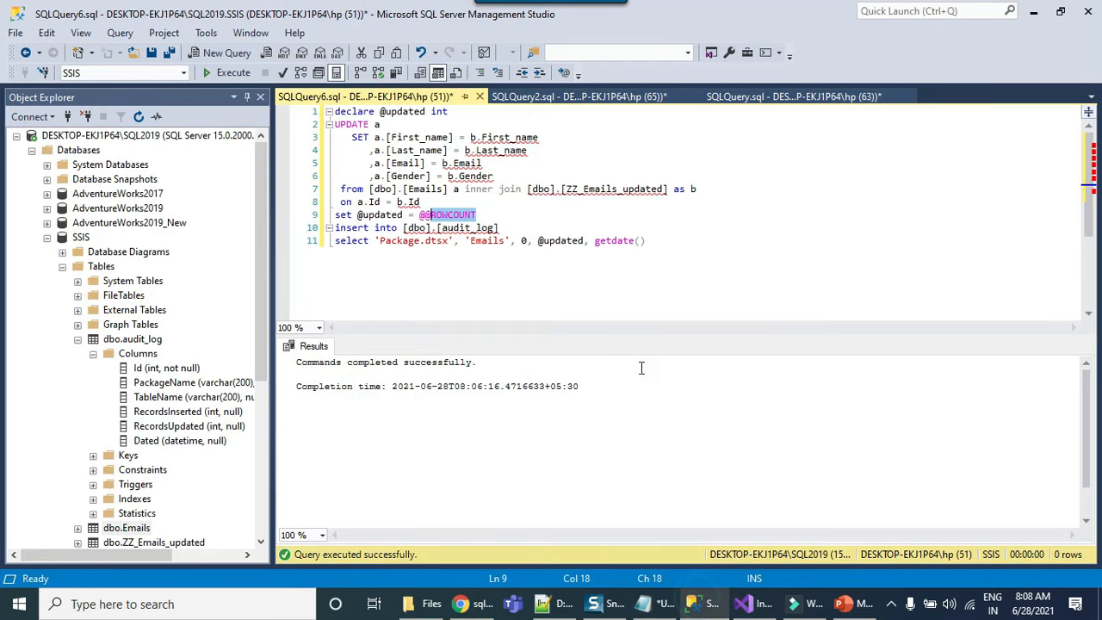
left_click(583, 99)
left_click_drag(460, 124, 331, 125)
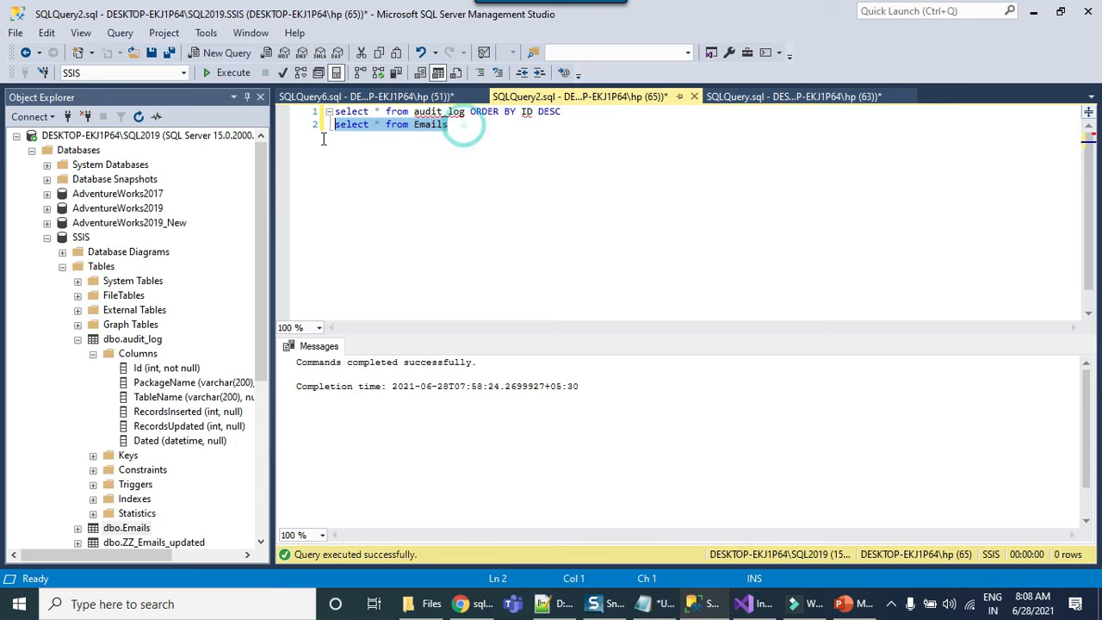
left_click(231, 72)
left_click(522, 155)
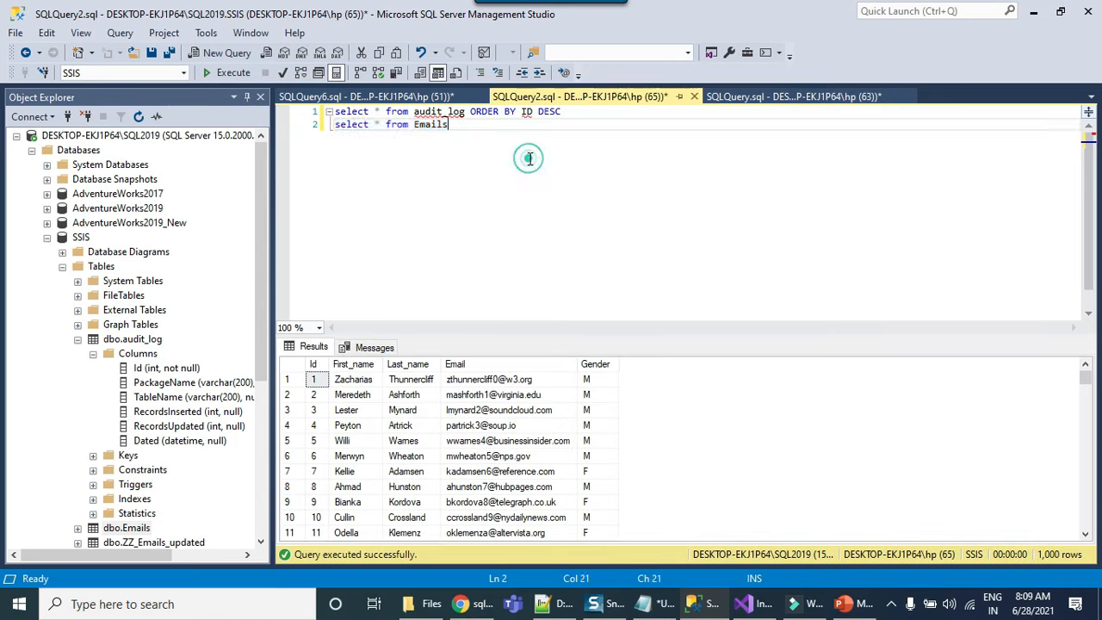
- Run only the audit_log query and check the logged package name, table name, inserted count and date
left_click(318, 121)
key("shift+Up")
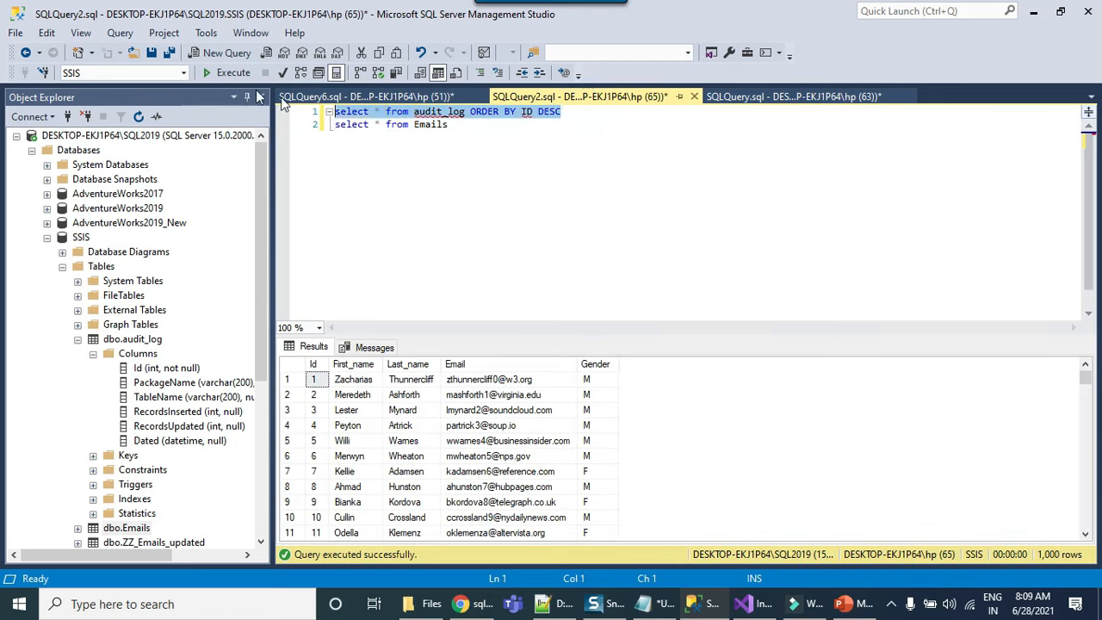
left_click(231, 73)
left_click(499, 384)
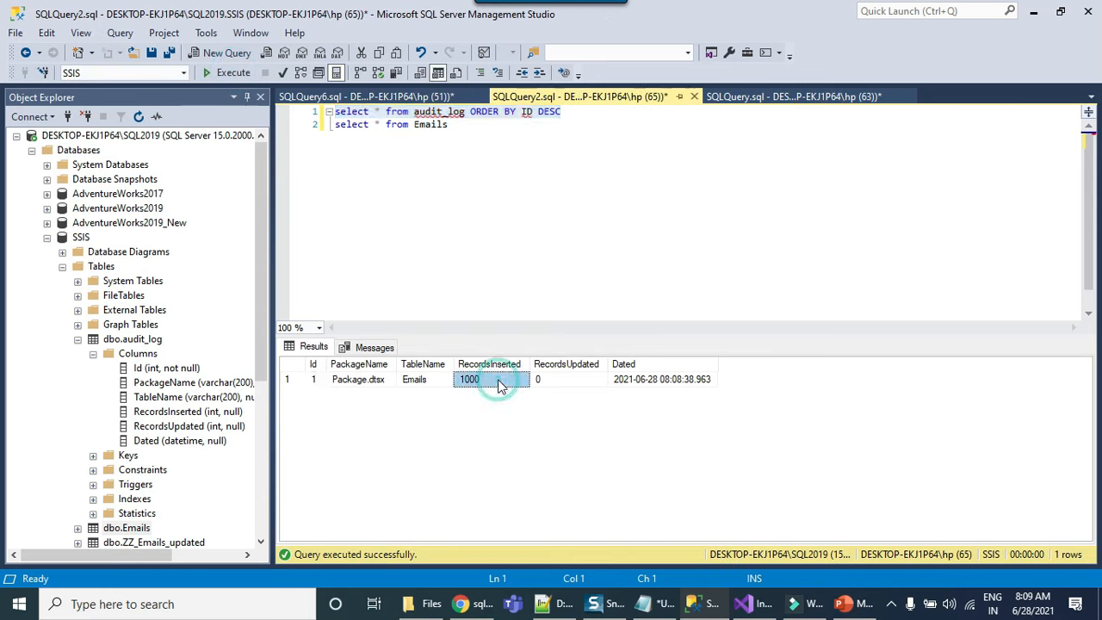
left_click(363, 381)
left_click(422, 383)
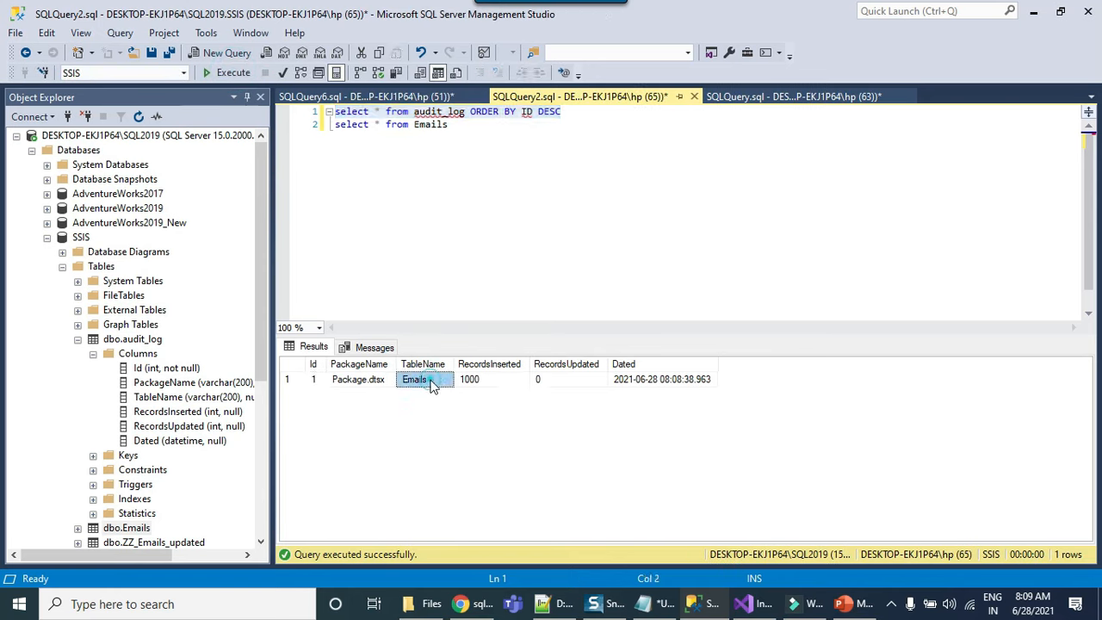
left_click(378, 388)
left_click(658, 381)
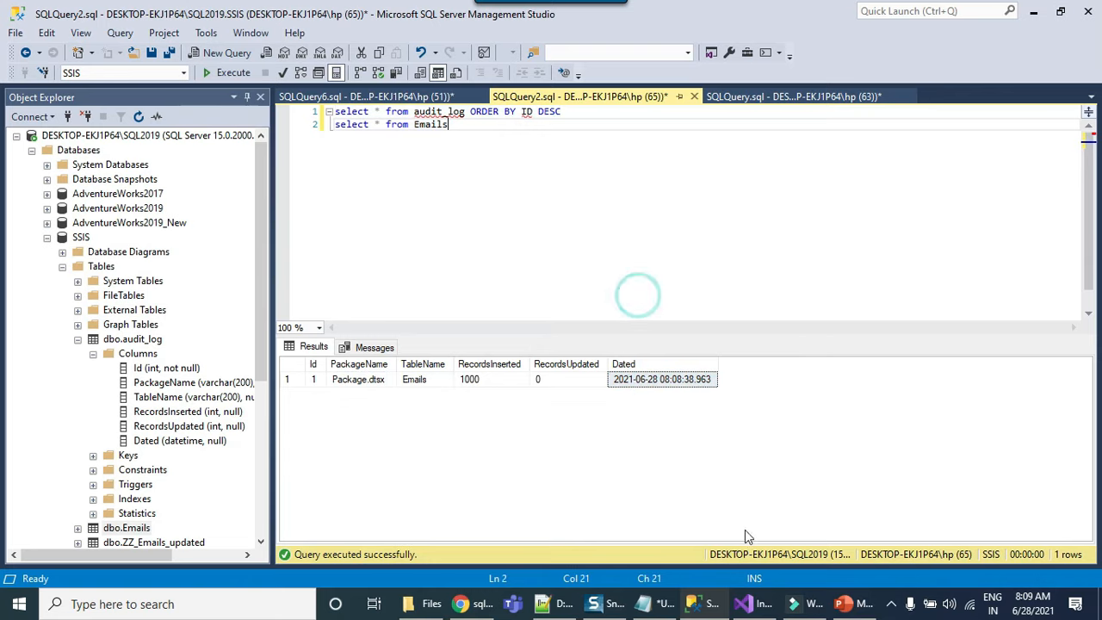
- Switch to Visual Studio, restart the package run, and examine the Lookup outputs and the control flow status
left_click(745, 603)
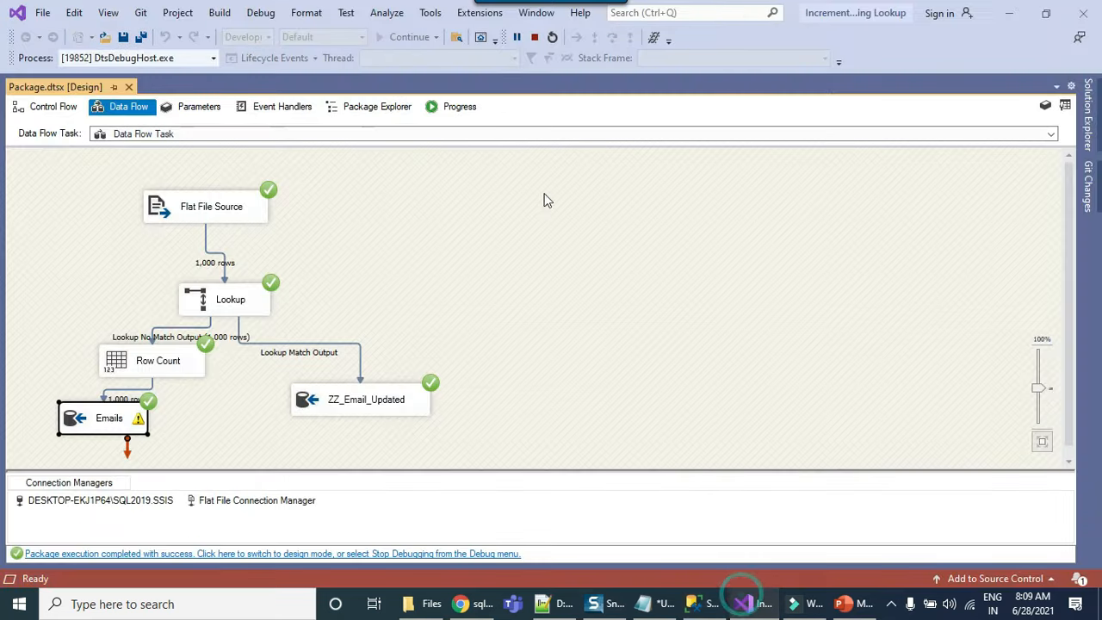
left_click(552, 37)
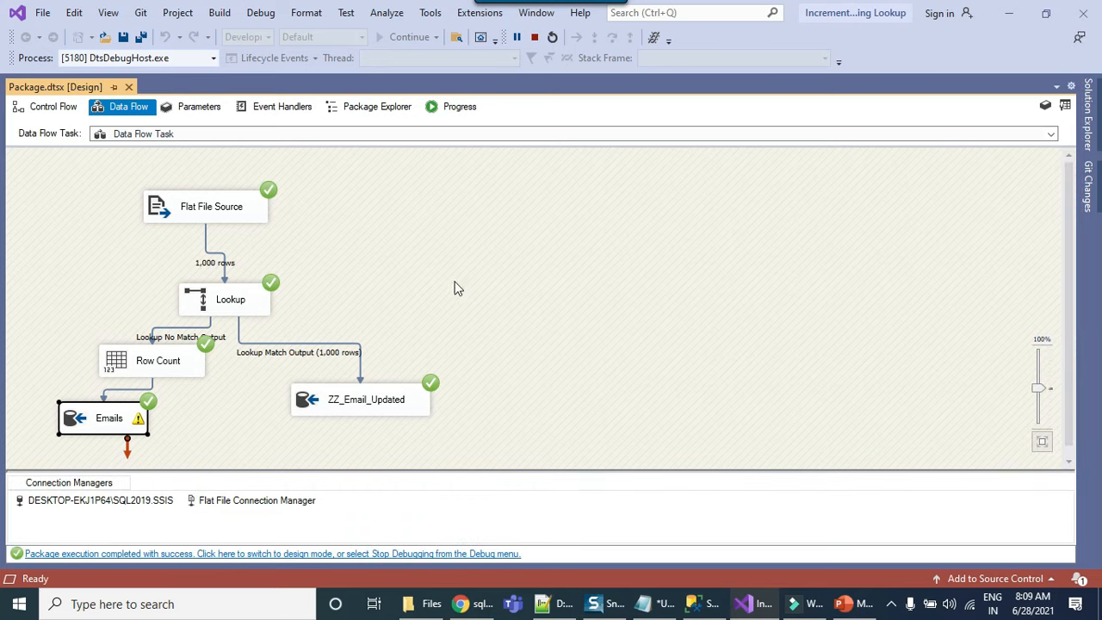
left_click(234, 313)
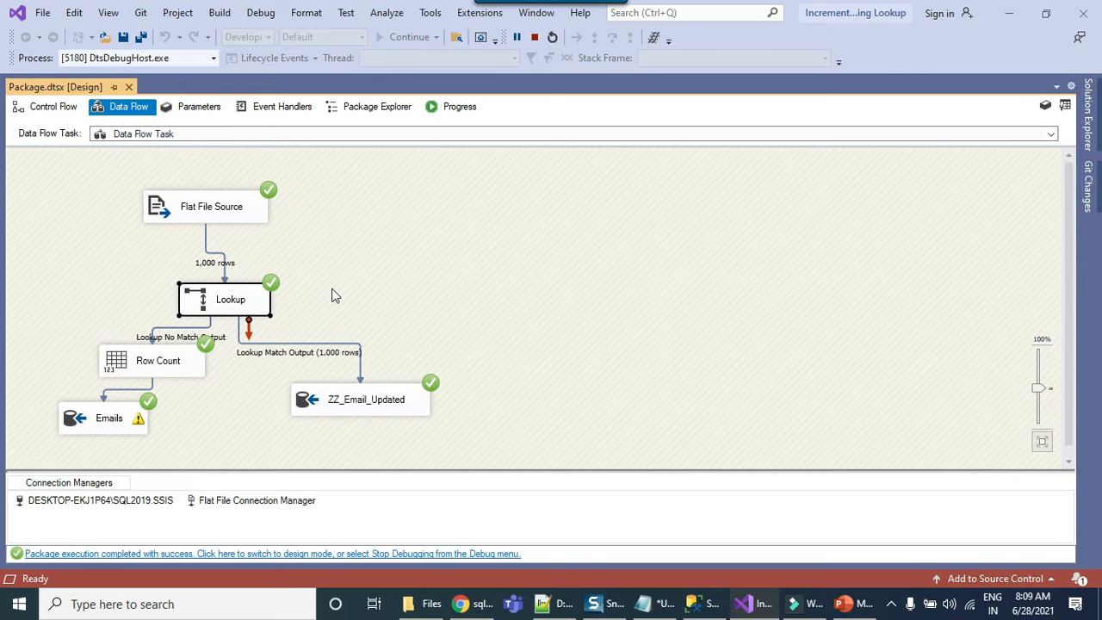
left_click(49, 106)
left_click(124, 109)
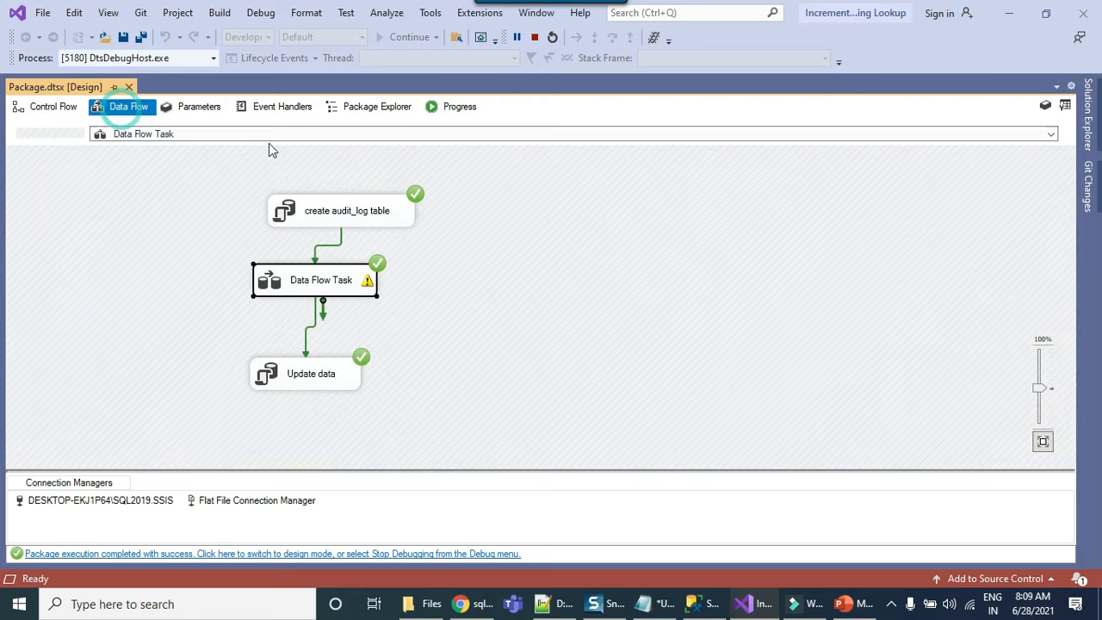
- Return to SQL Server Management Studio and rerun the Emails select query to check the table after the second load
left_click(699, 603)
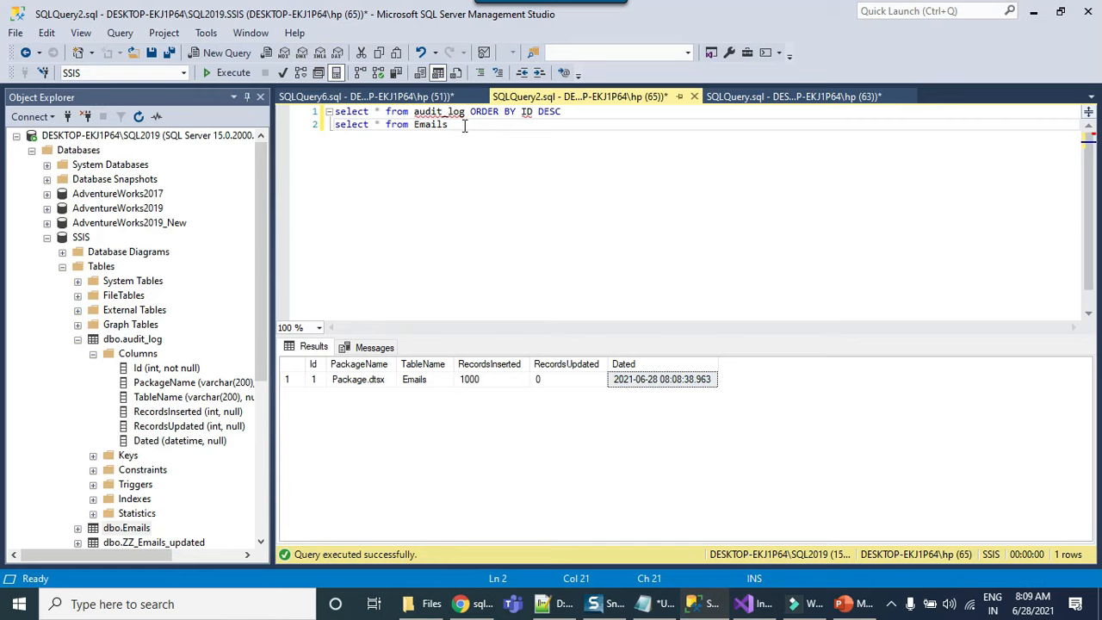
left_click_drag(451, 125, 315, 129)
left_click(232, 73)
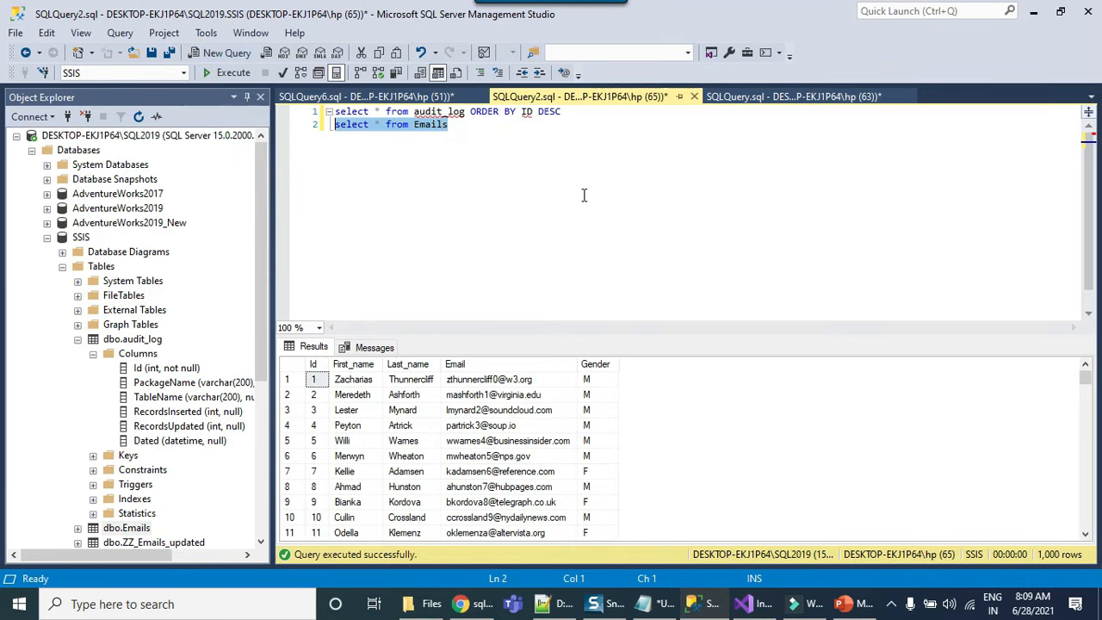
- Run only the audit_log query and check the newest entry's package name, table name, inserted and updated counts, and date
left_click_drag(580, 109, 316, 103)
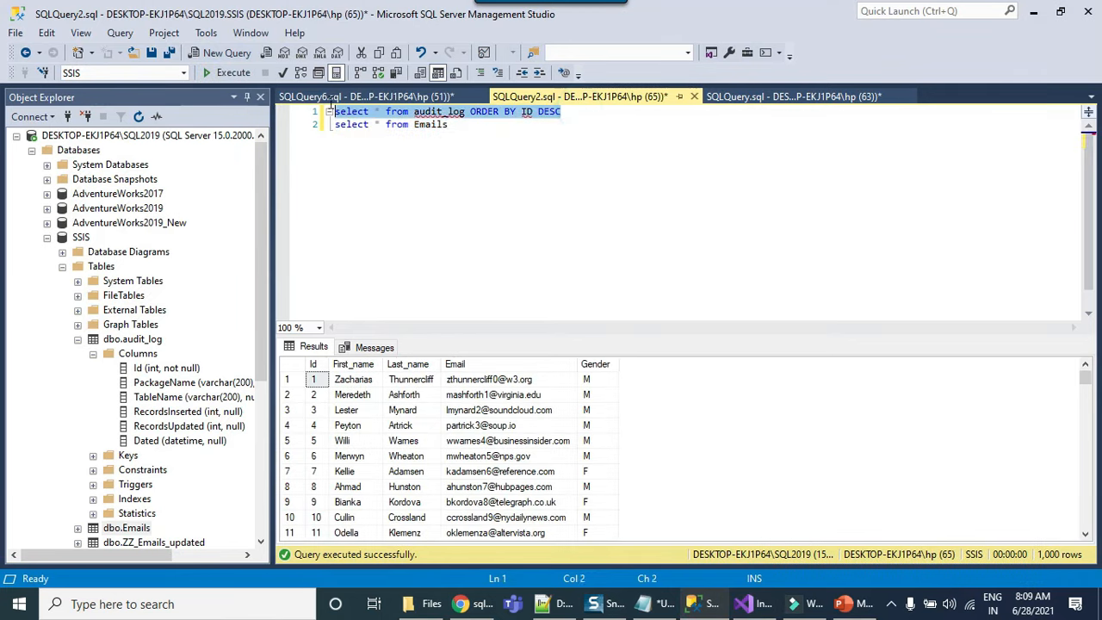
left_click(229, 74)
left_click_drag(491, 379, 654, 387)
left_click_drag(365, 379, 654, 385)
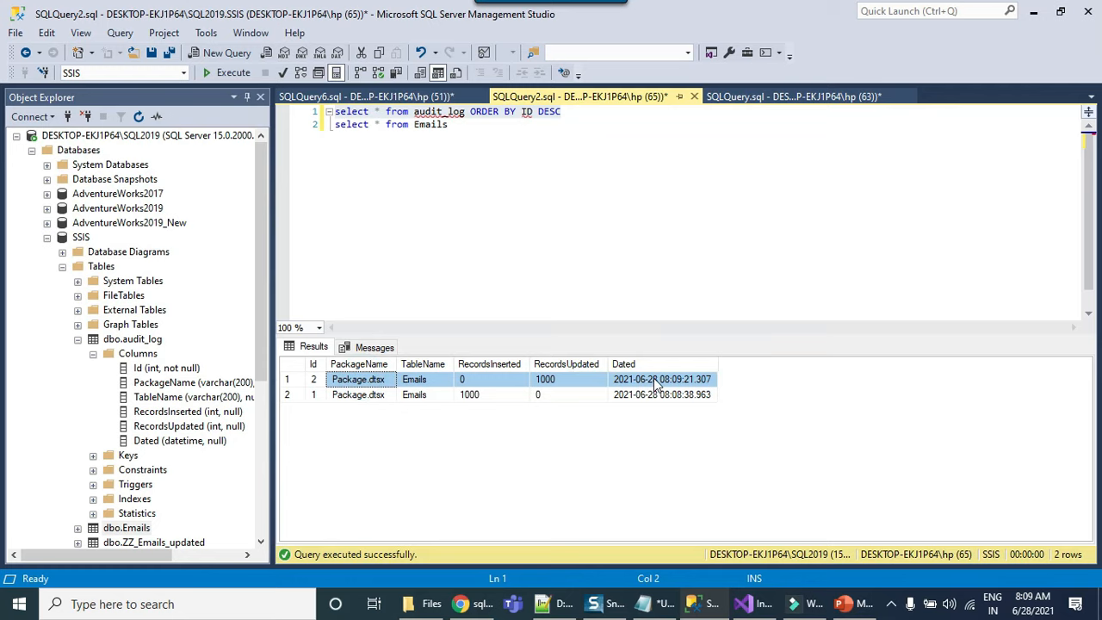
left_click(614, 278)
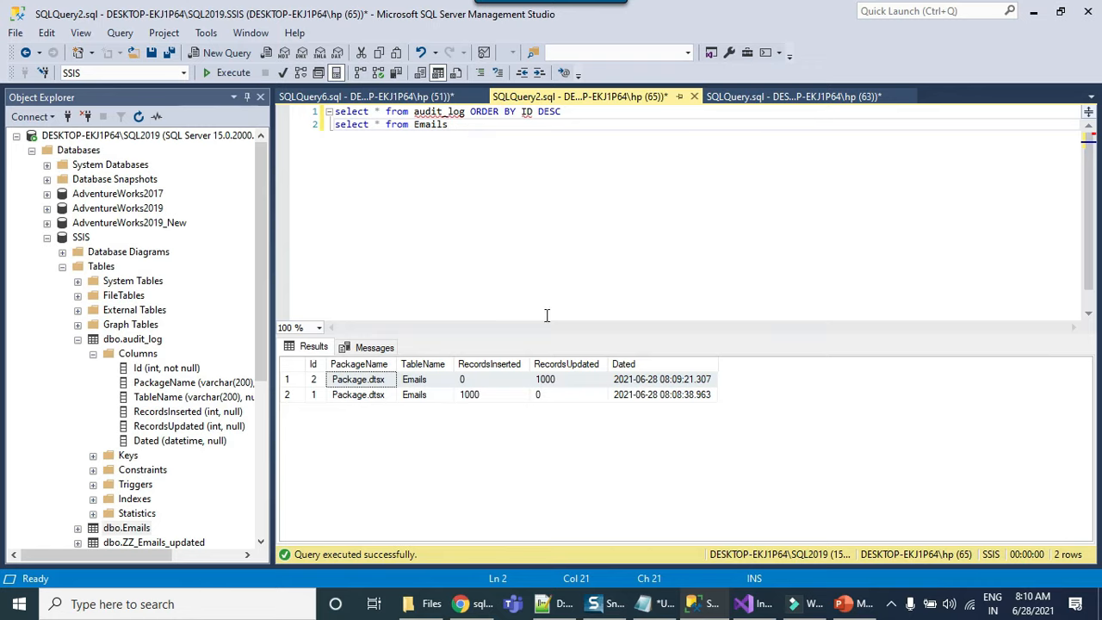
- Switch to Notepad++ and examine the name, email and gender fields of the first data record in Emails.csv
left_click(553, 603)
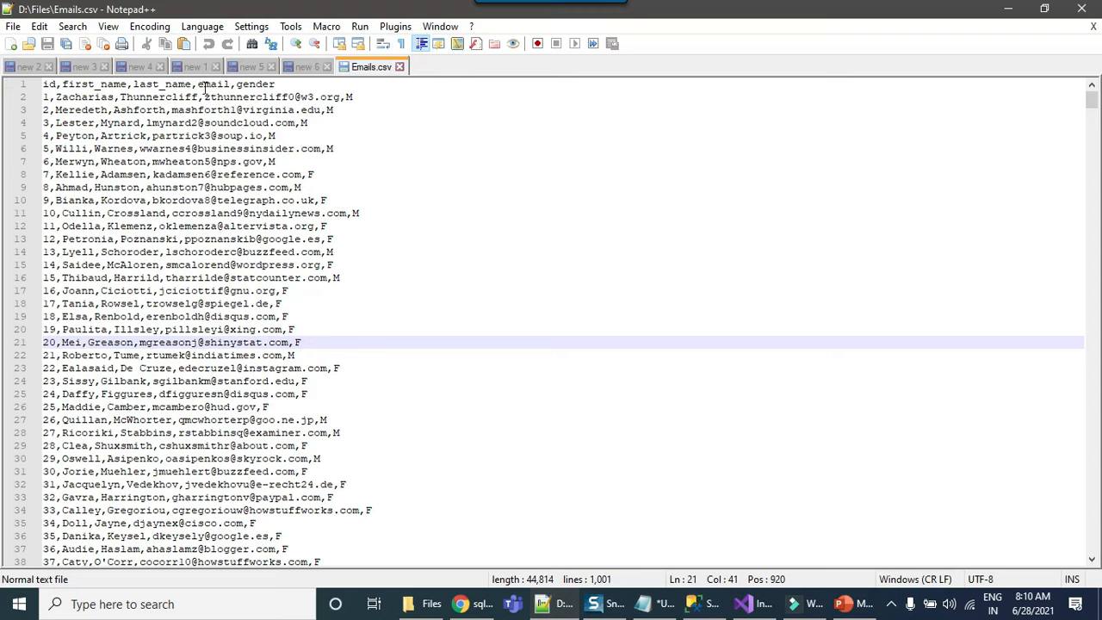
double_click(97, 97)
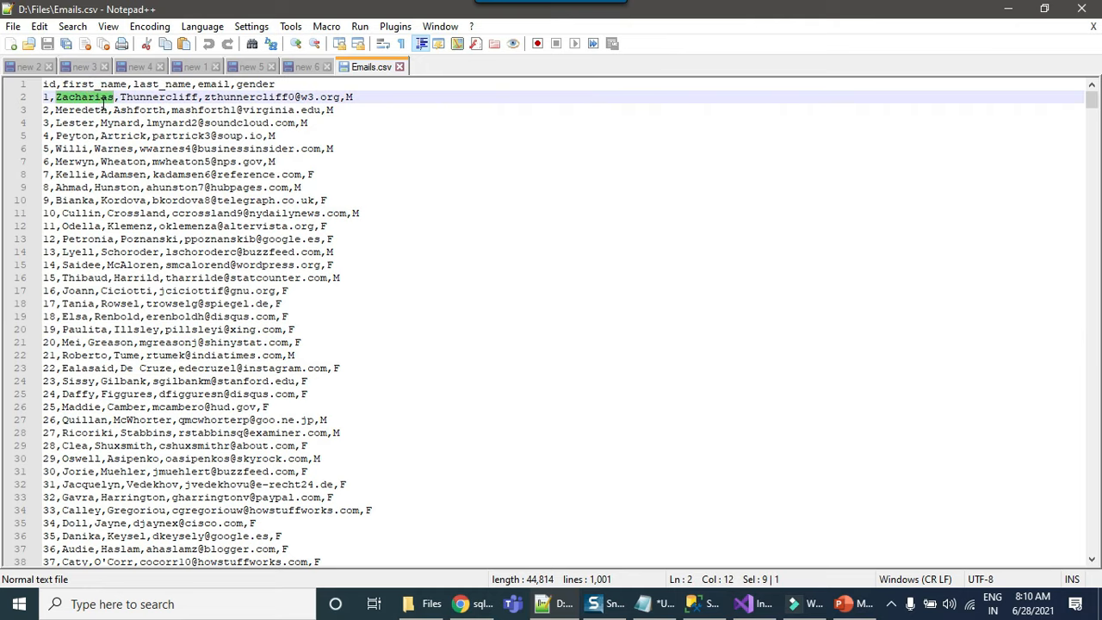
left_click(355, 96)
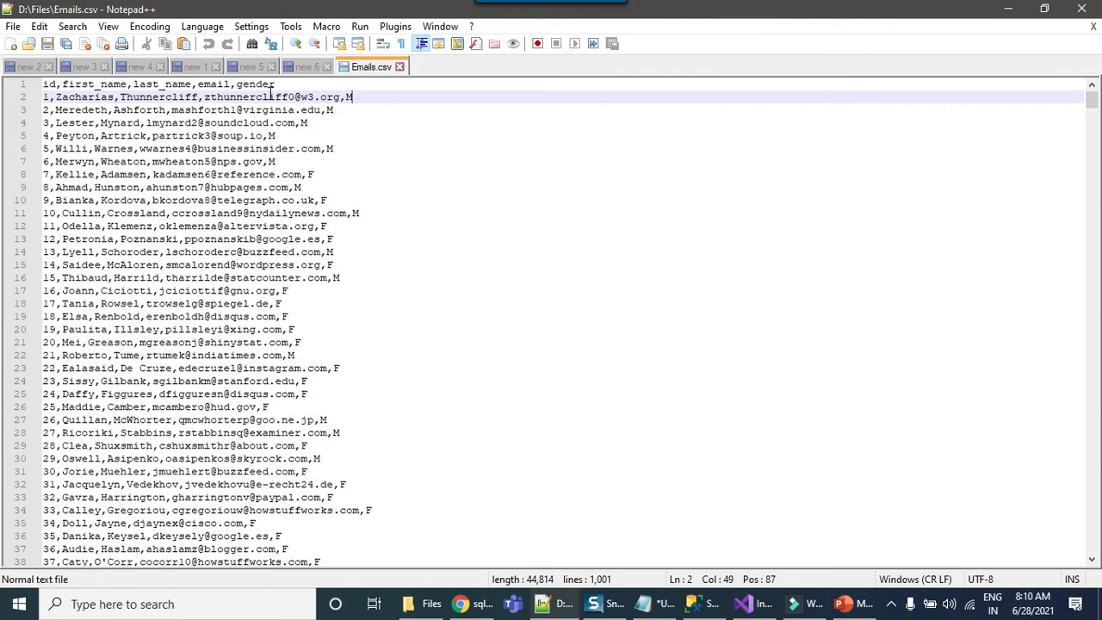
- Switch to Visual Studio, stop the package run, and move the ZZ_Email_Updated destination farther from the Lookup to free up space
left_click(779, 594)
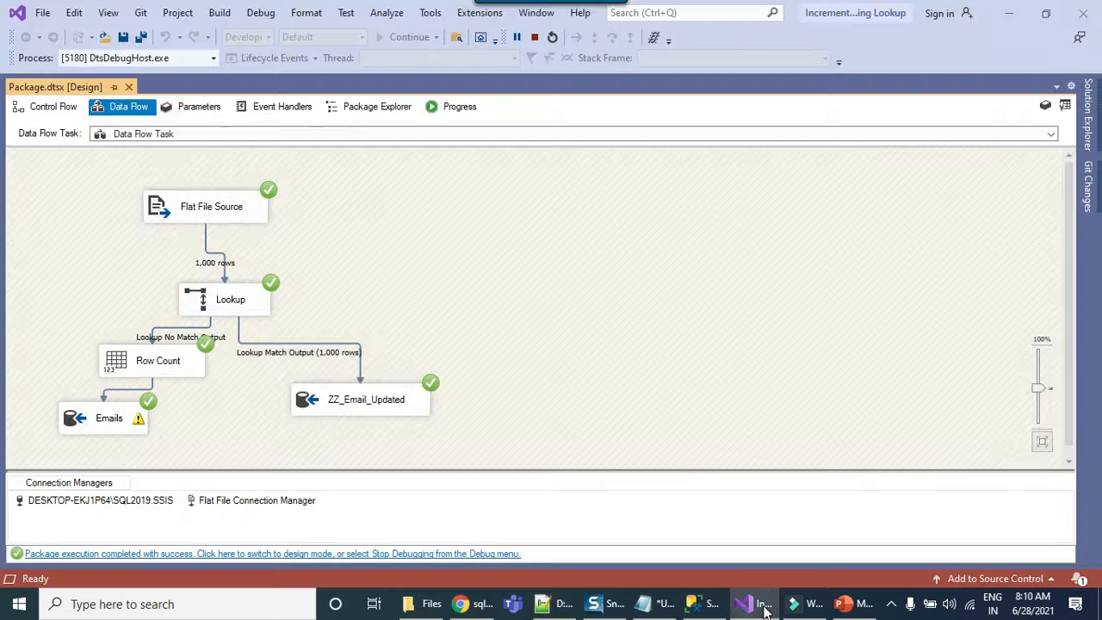
left_click(534, 37)
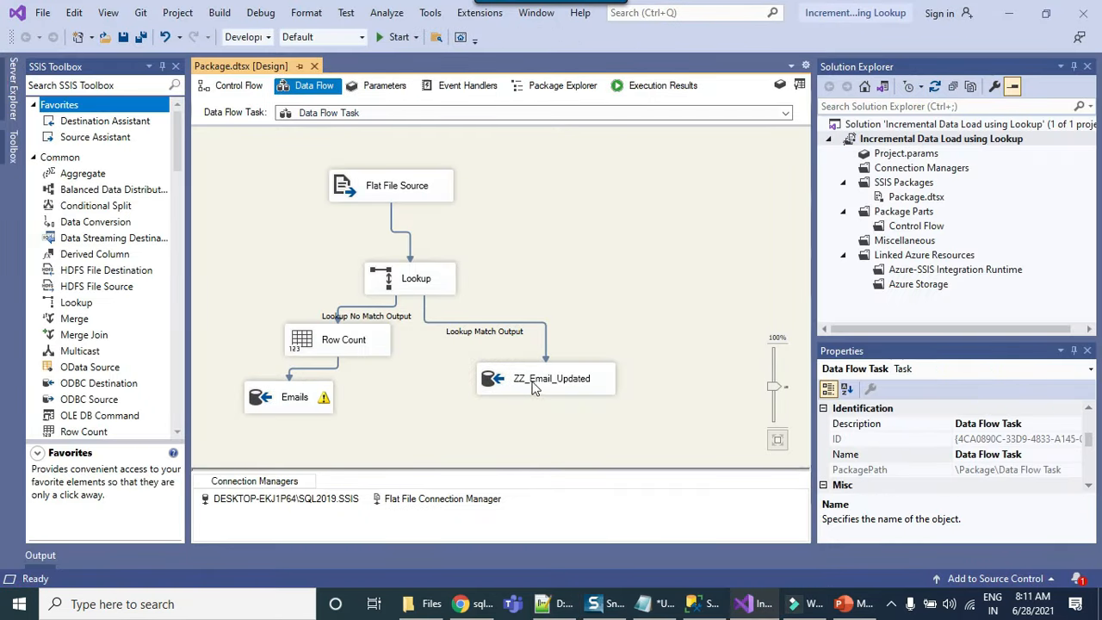
left_click_drag(531, 388, 579, 417)
left_click_drag(469, 288, 692, 444)
- Delete the Lookup Match Output path to ZZ_Email_Updated and add a Conditional Split just above that destination
left_click(593, 386)
left_click(554, 328)
left_click(594, 385)
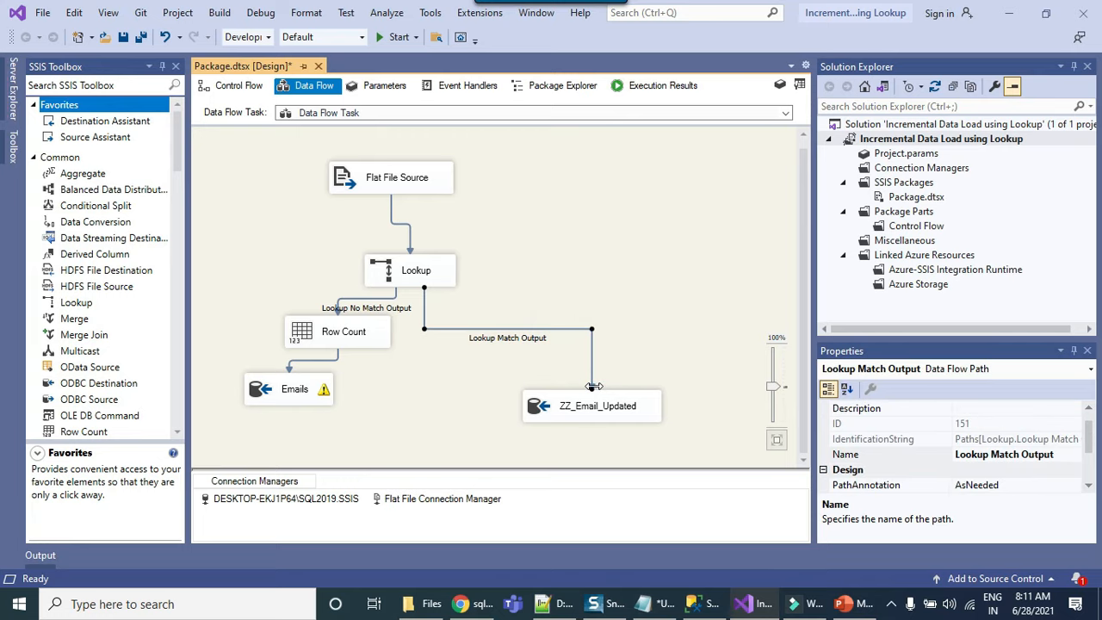
key("Delete")
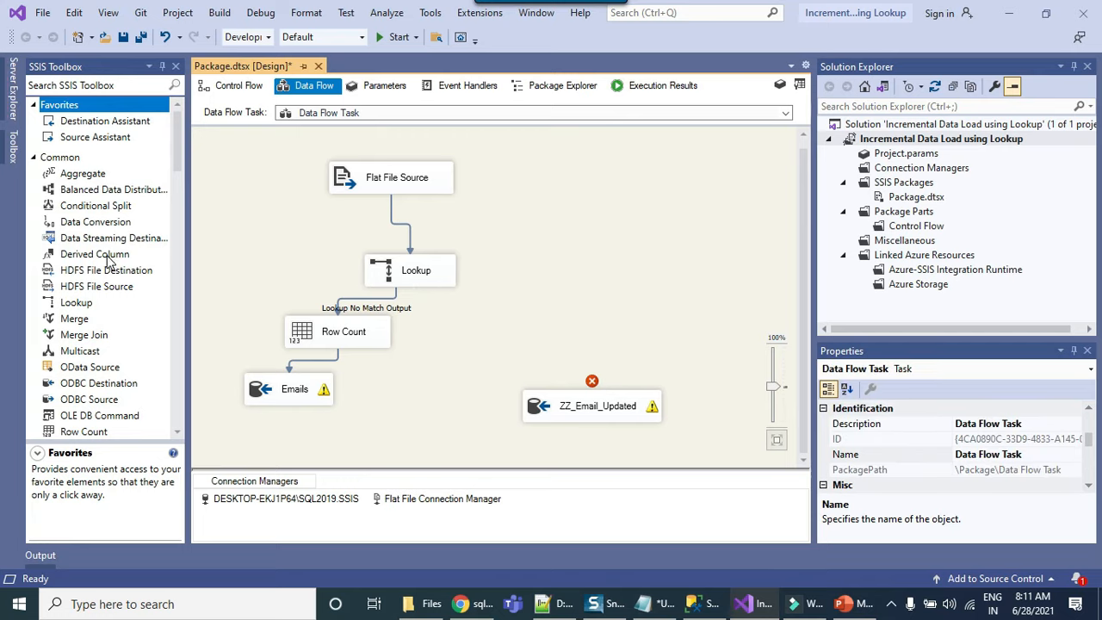
left_click(108, 209)
left_click_drag(94, 209, 501, 313)
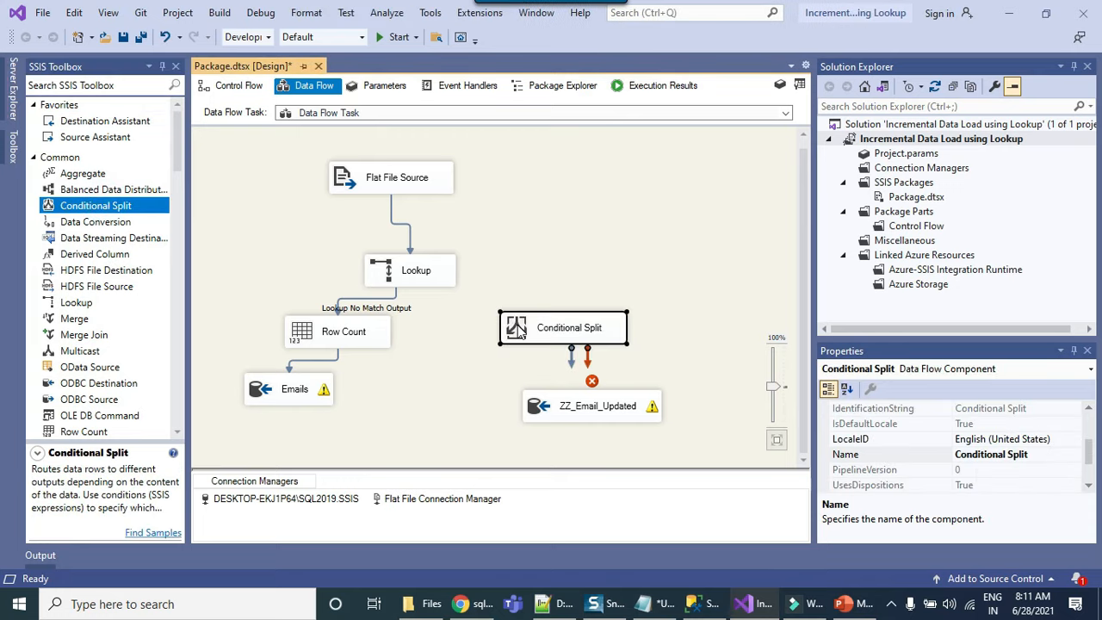
- Extend the Lookup's reference query to "select Id, Emails as Dest_Emails, Last_Name as Dest_Last_Name from Emails"
left_click(422, 272)
right_click(422, 272)
left_click(464, 279)
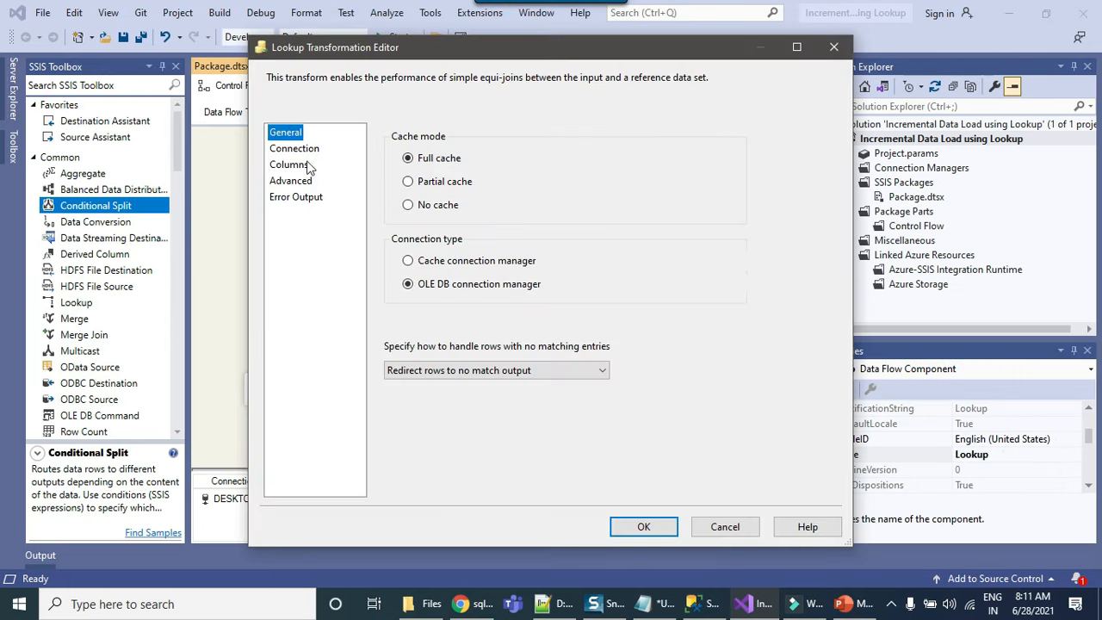
left_click(284, 148)
left_click(441, 313)
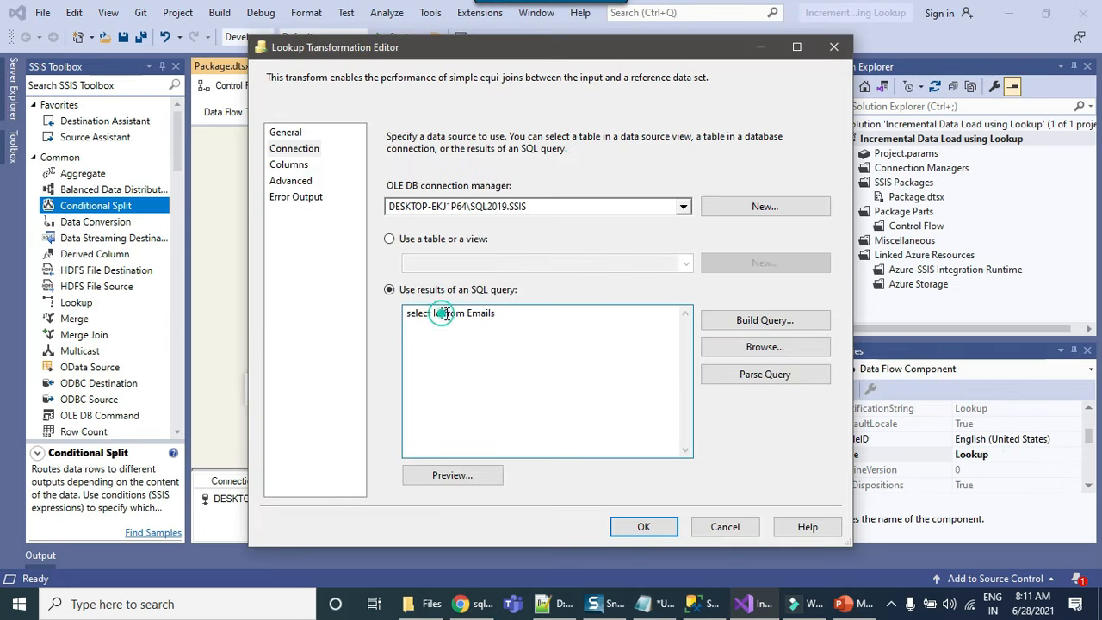
type(", ")
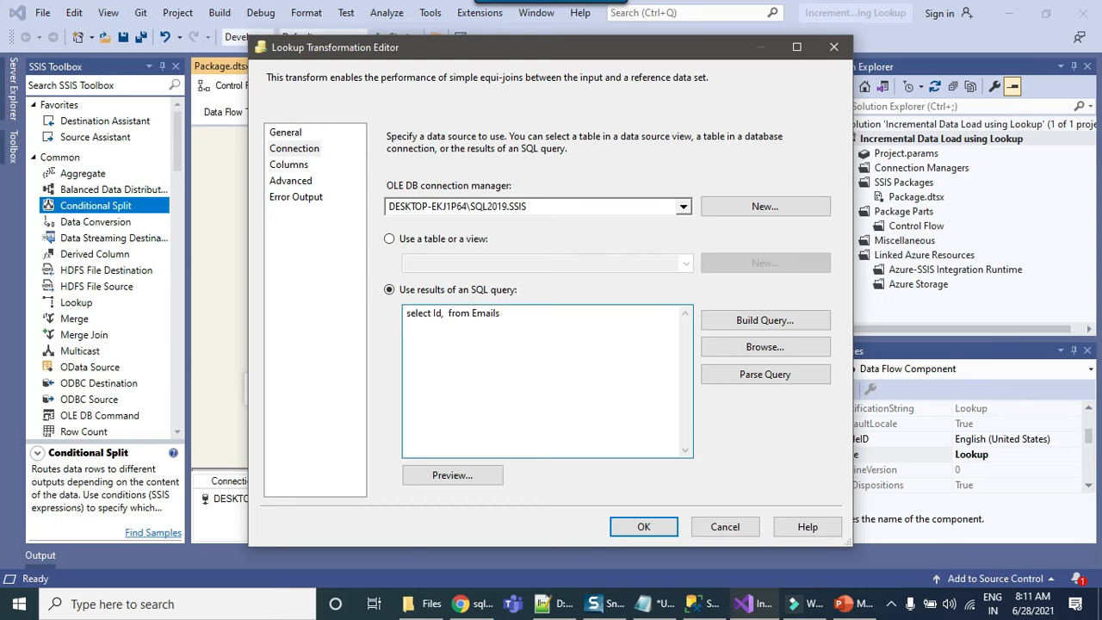
type("Emails as Dest_")
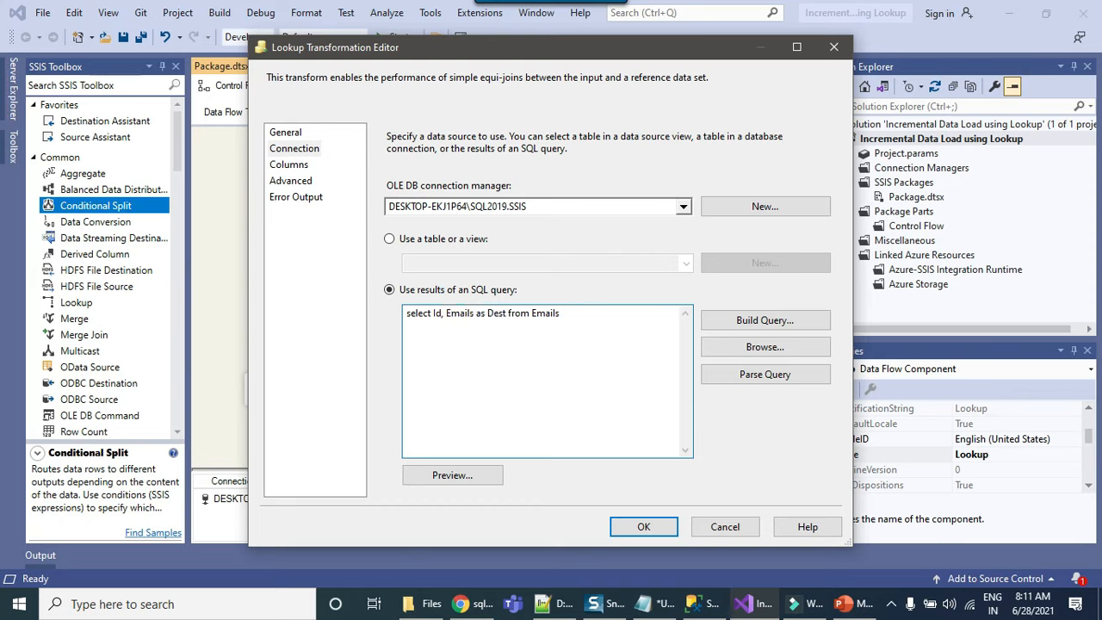
type("Emails,")
type(" Last")
type("_Name as Des")
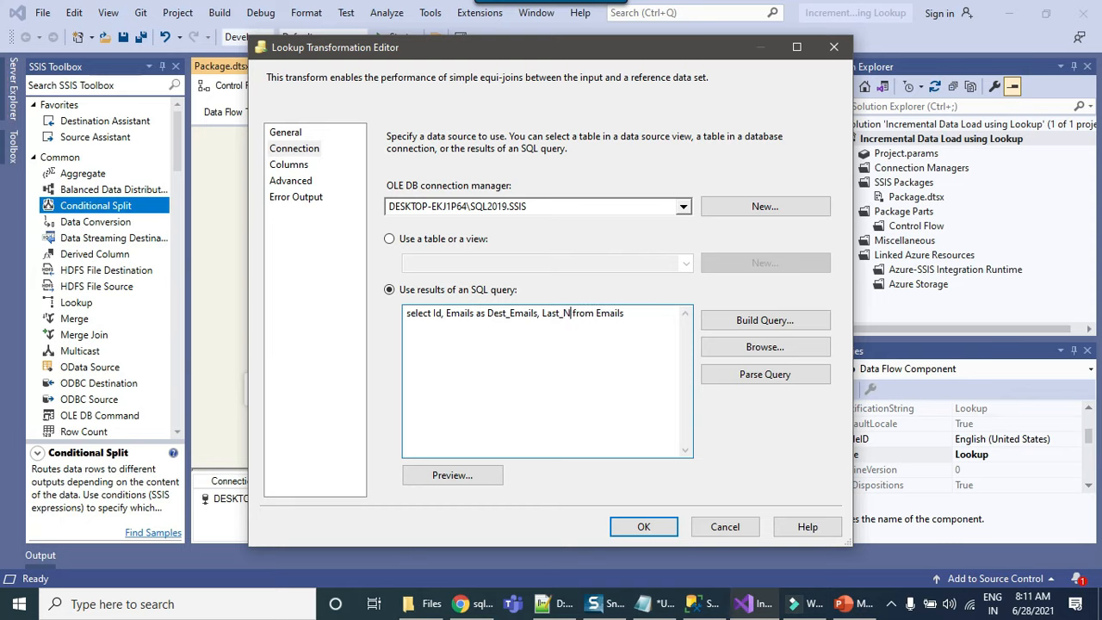
type("t_")
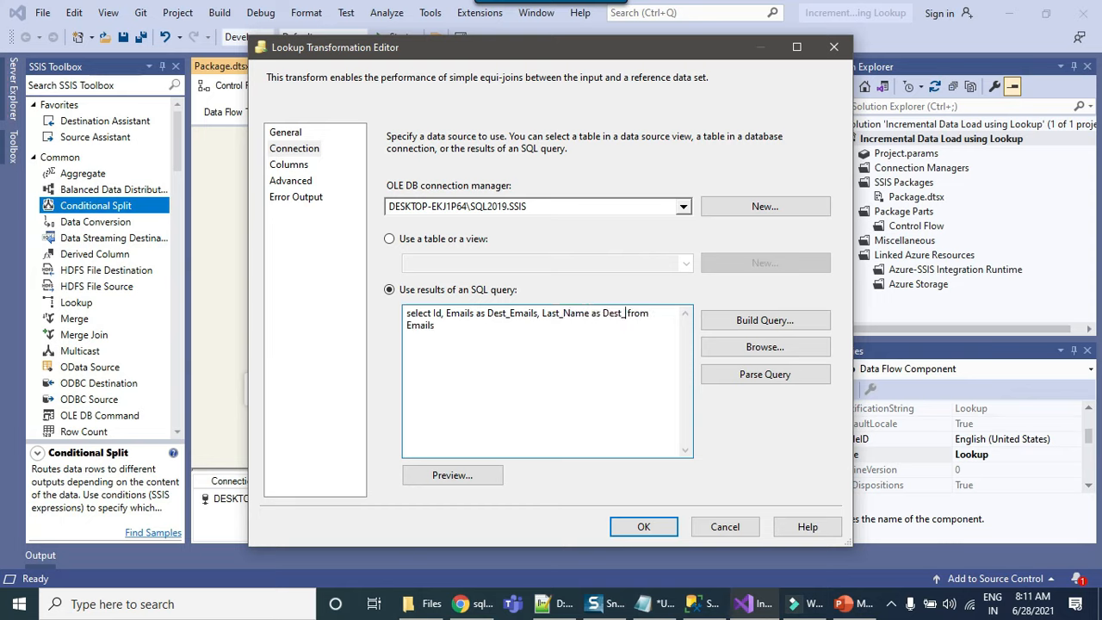
type("Last_Name")
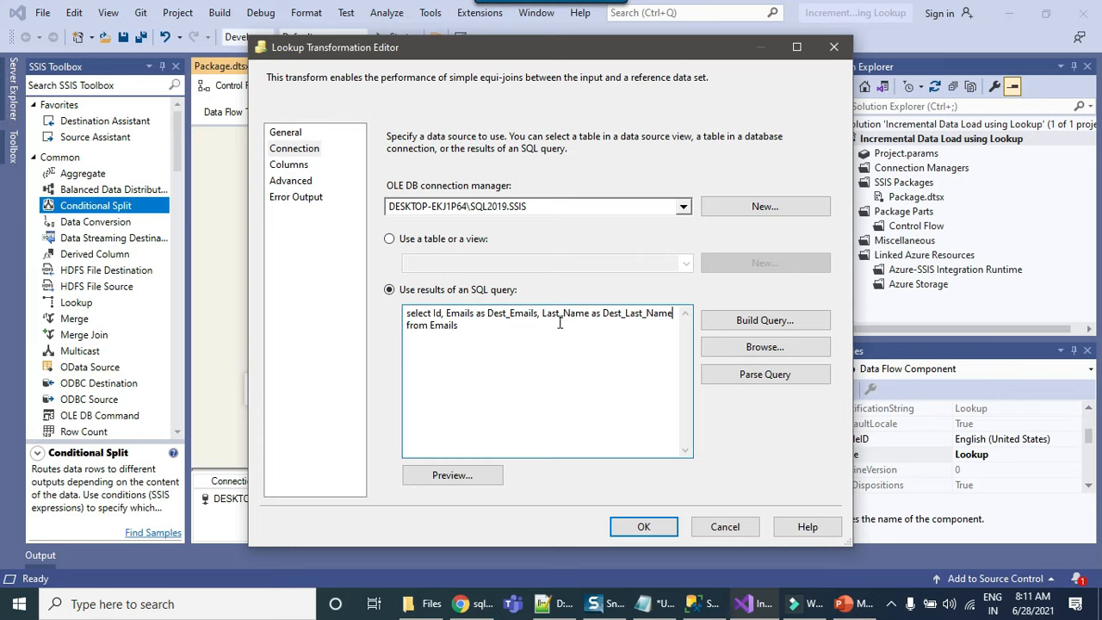
- Review the Lookup's SQL query, examining the aliased email and last name columns it selects besides Id
left_click_drag(445, 314, 650, 314)
left_click(614, 336)
left_click_drag(445, 315, 539, 318)
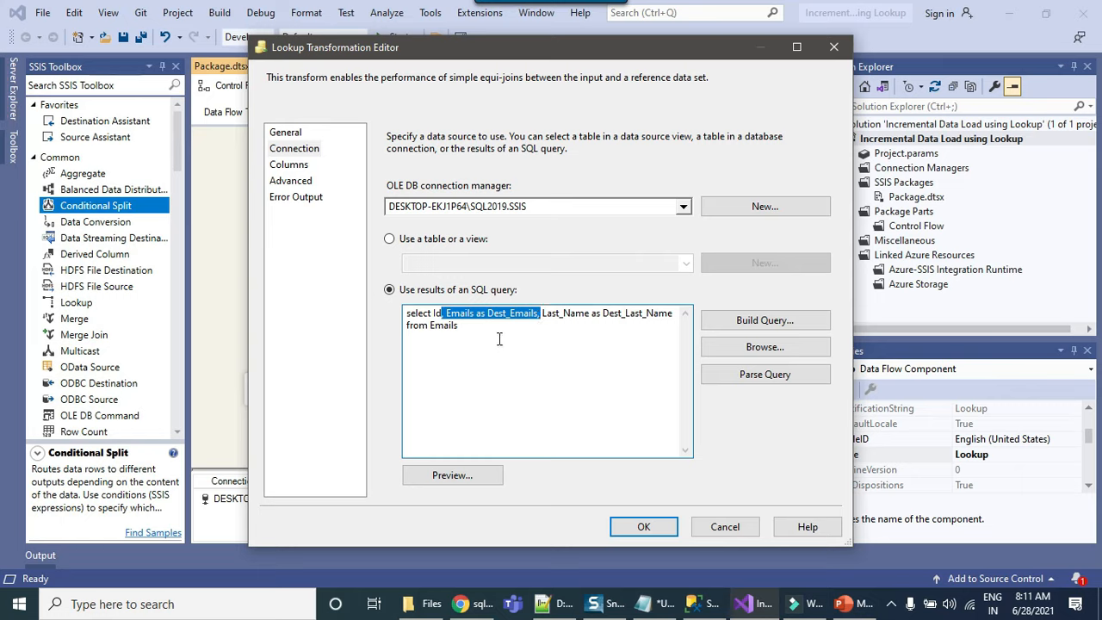
left_click(465, 329)
key("ctrl+a")
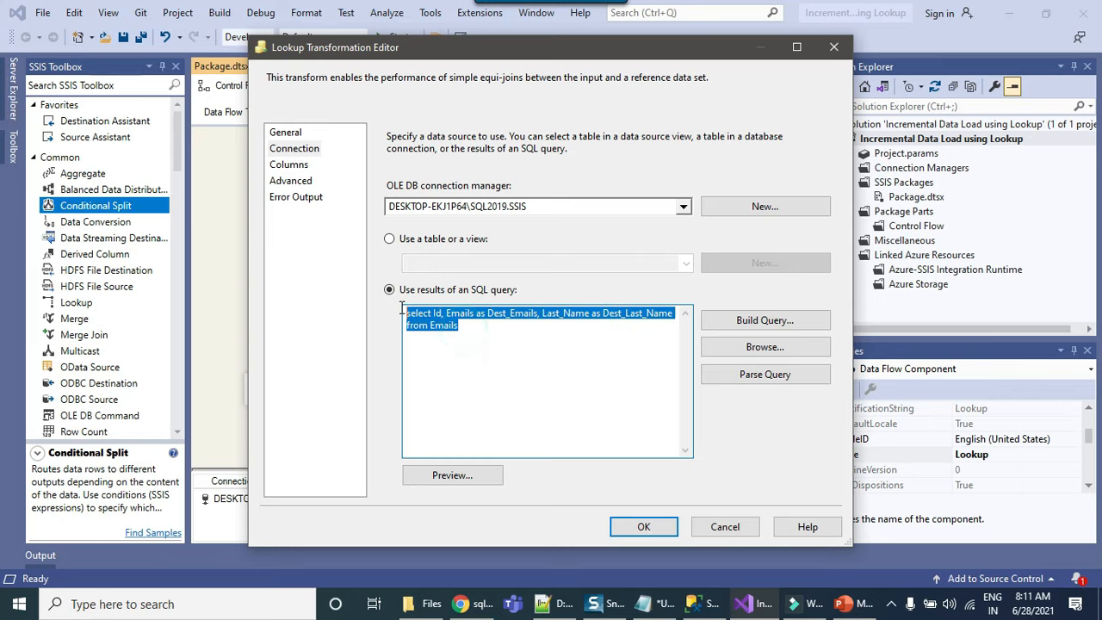
left_click(488, 329)
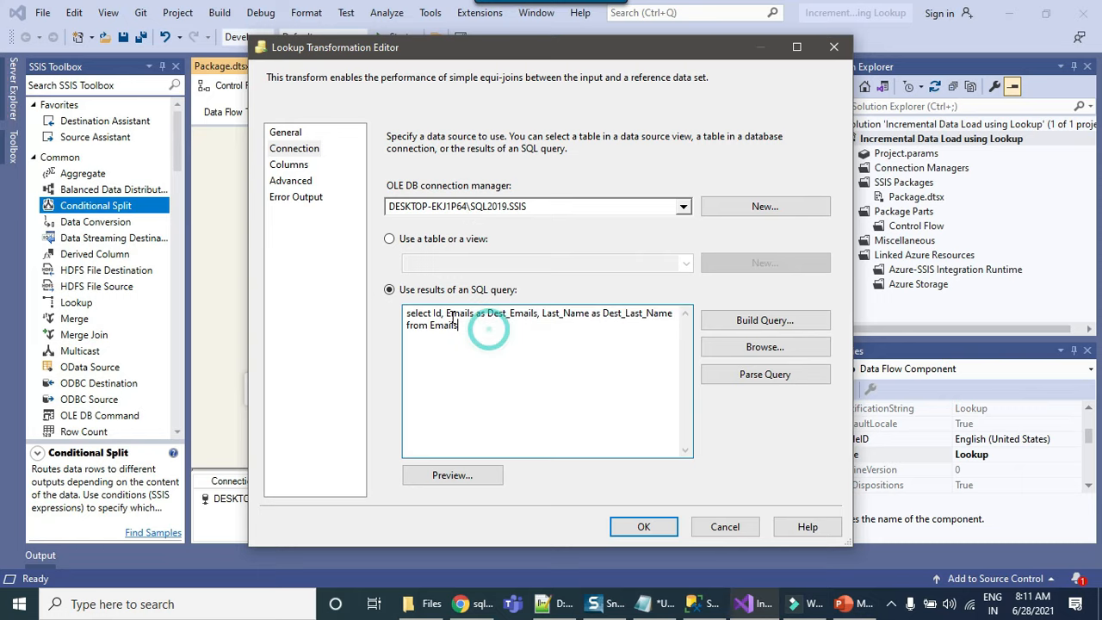
double_click(448, 312)
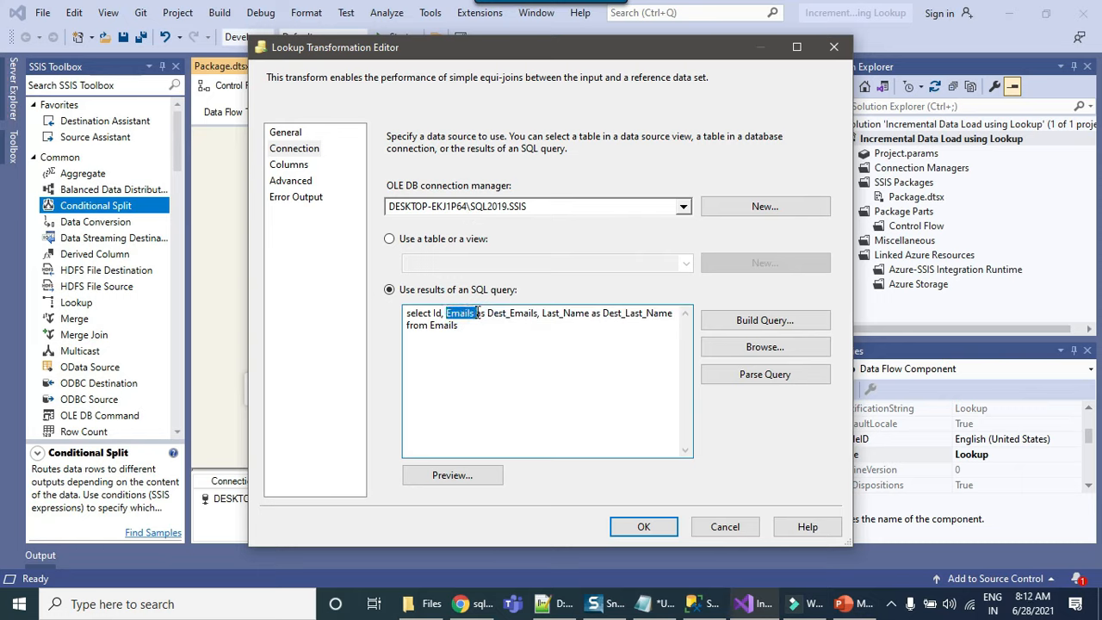
left_click(473, 327)
left_click_drag(446, 315, 501, 324)
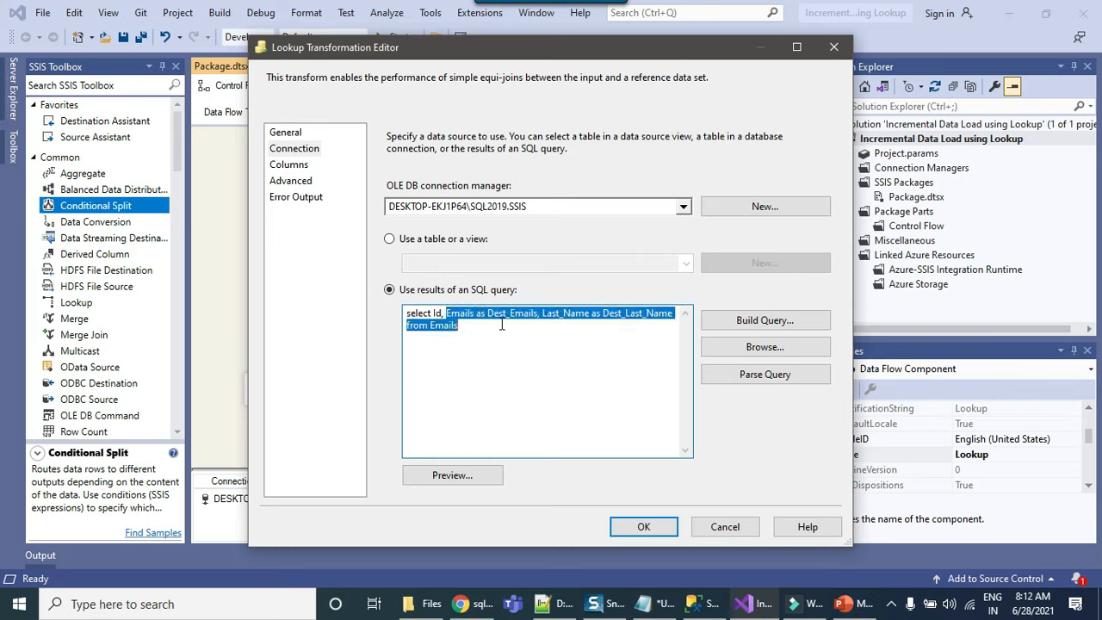
left_click(489, 331)
key("ctrl+a")
left_click(505, 334)
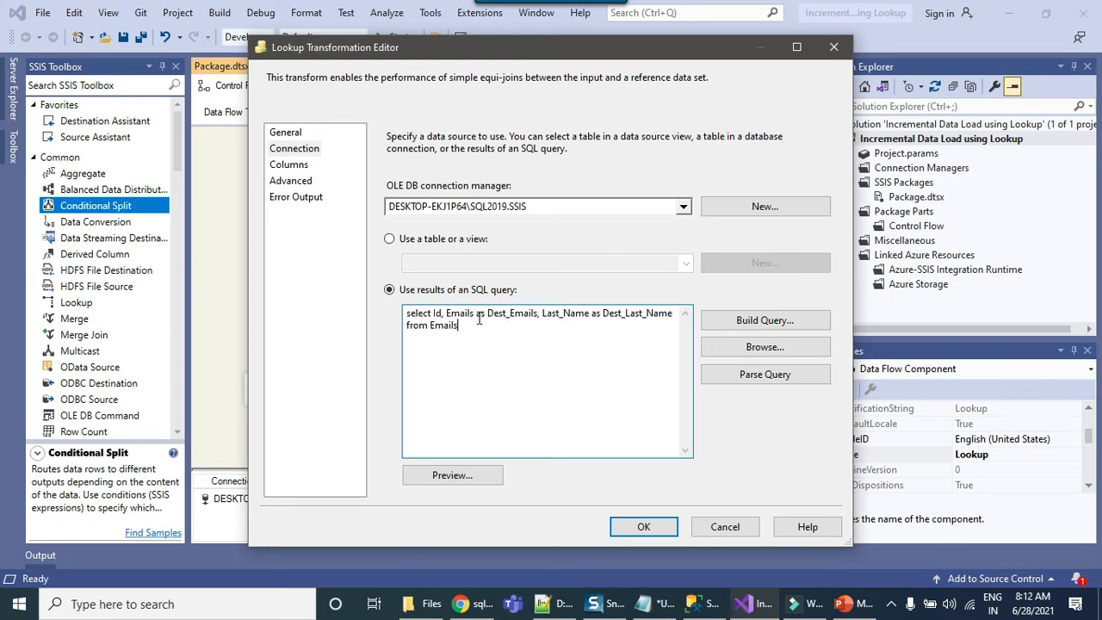
left_click_drag(447, 313, 659, 318)
left_click(564, 327)
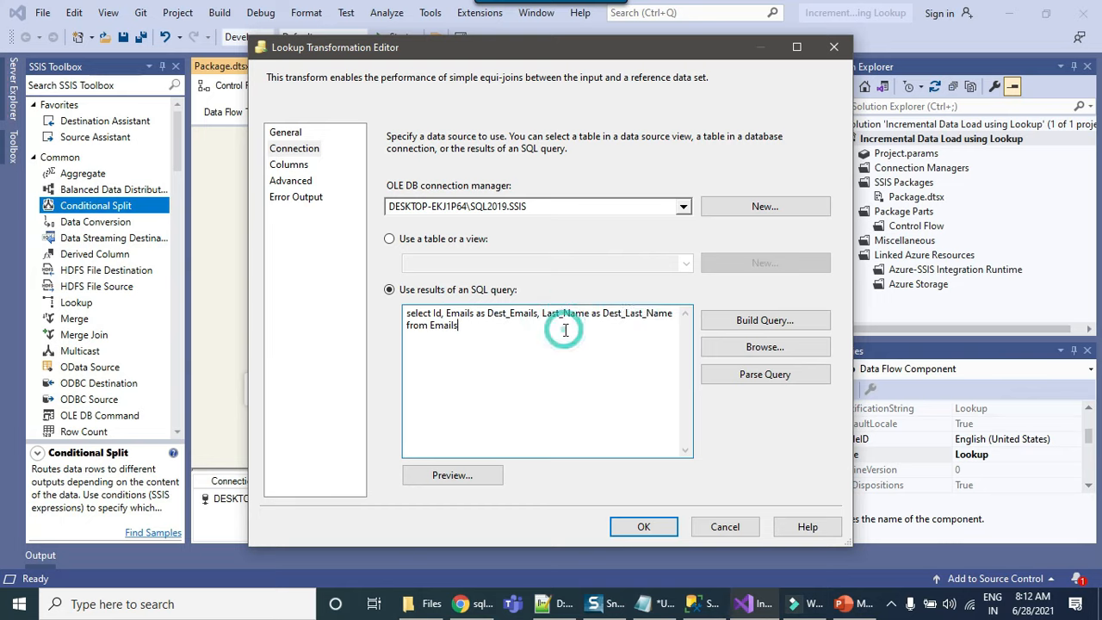
- Try to open the Lookup's column mappings and read through the details of the query error
left_click(288, 165)
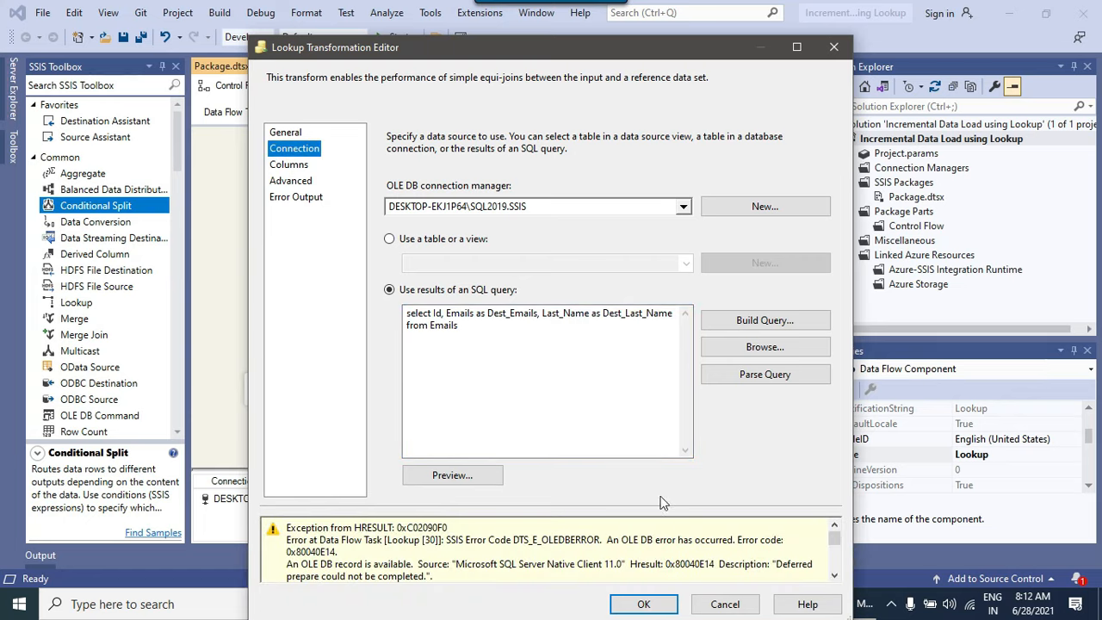
scroll(641, 549, "down", 2)
scroll(637, 549, "up", 2)
scroll(637, 549, "down", 2)
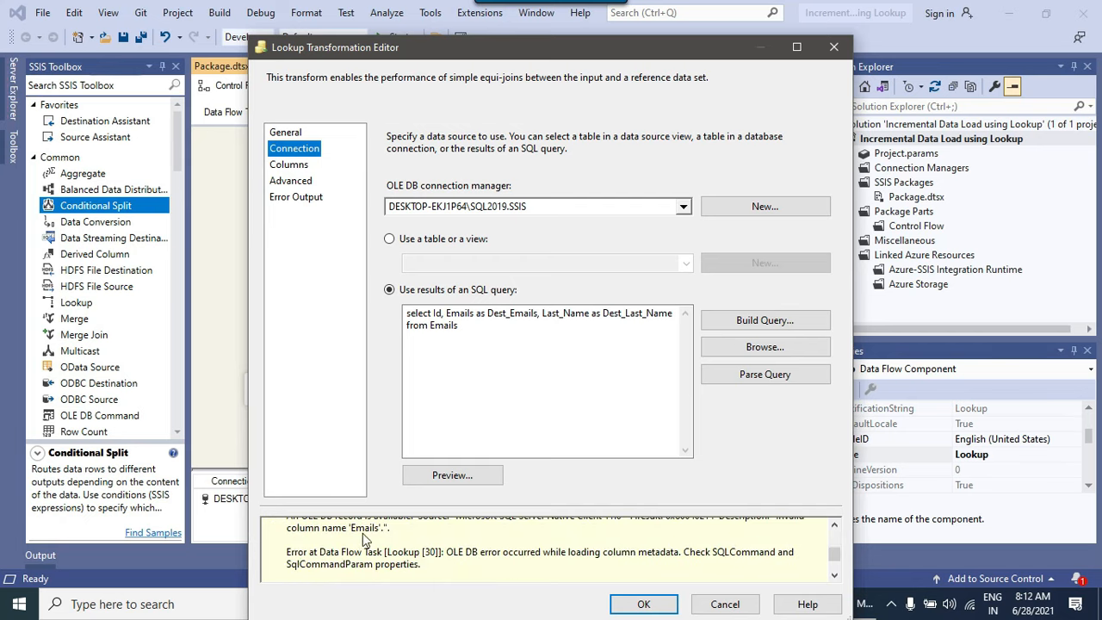
- Correct the email column in the Lookup query to "Email as Dest_Email"
left_click(529, 391)
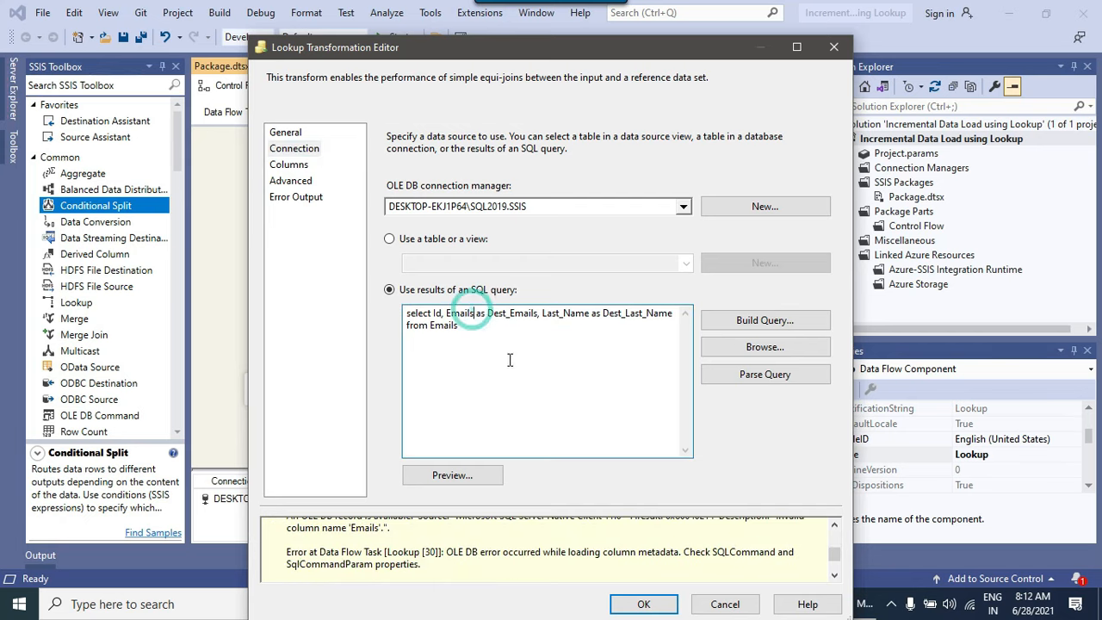
key("BackSpace")
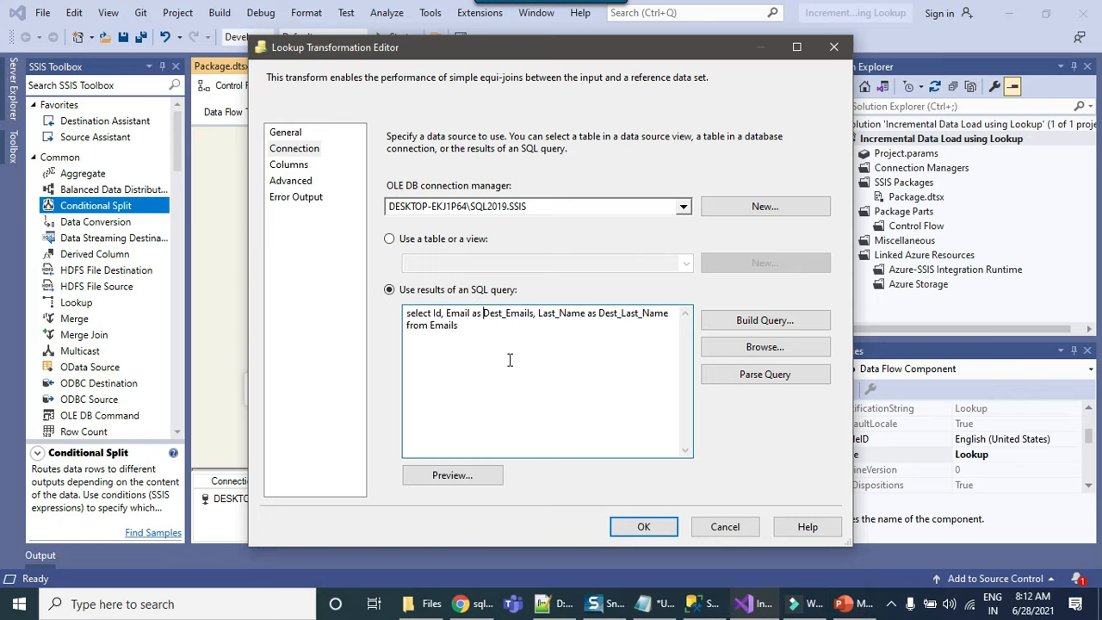
key("BackSpace")
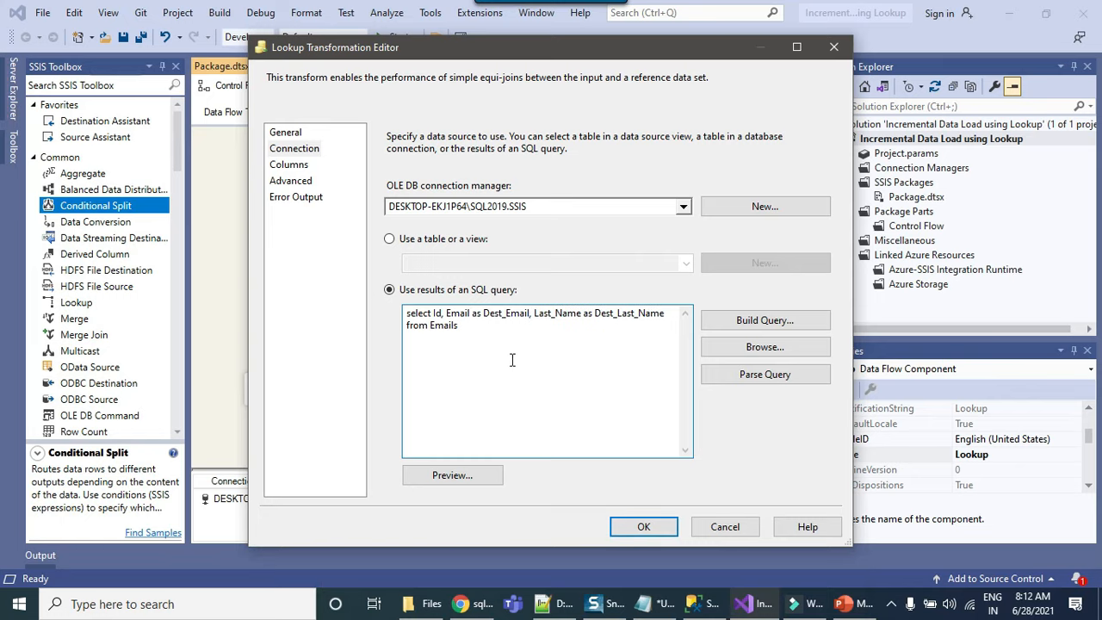
- In the Lookup's column mappings, add Dest_Email and Dest_Last_Name as new output columns
left_click(290, 165)
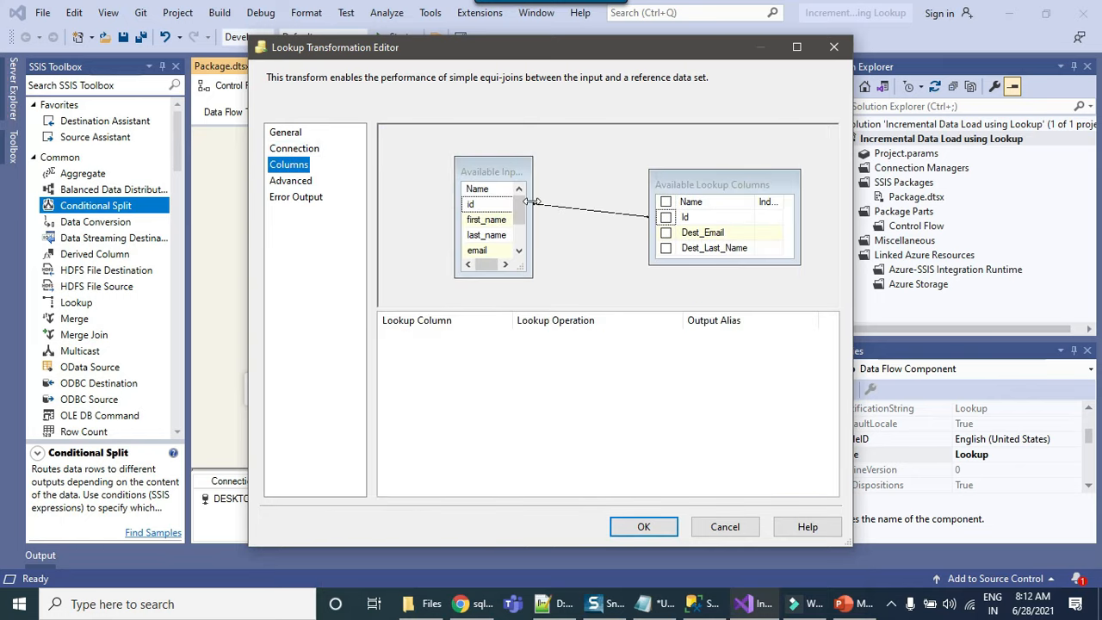
left_click_drag(533, 196, 565, 196)
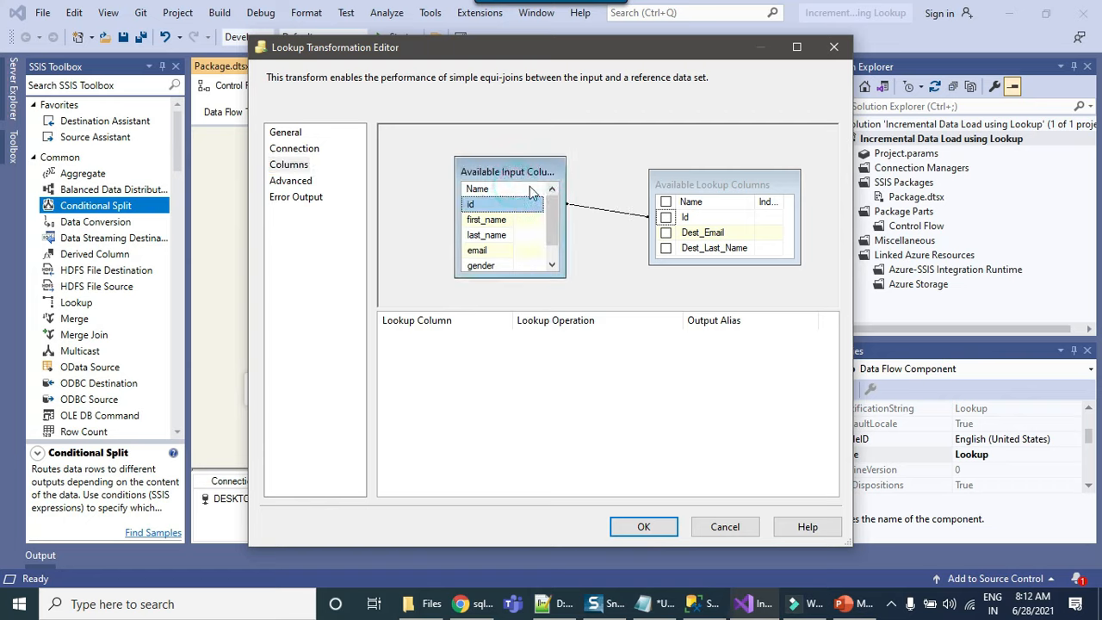
scroll(521, 250, "down", 1)
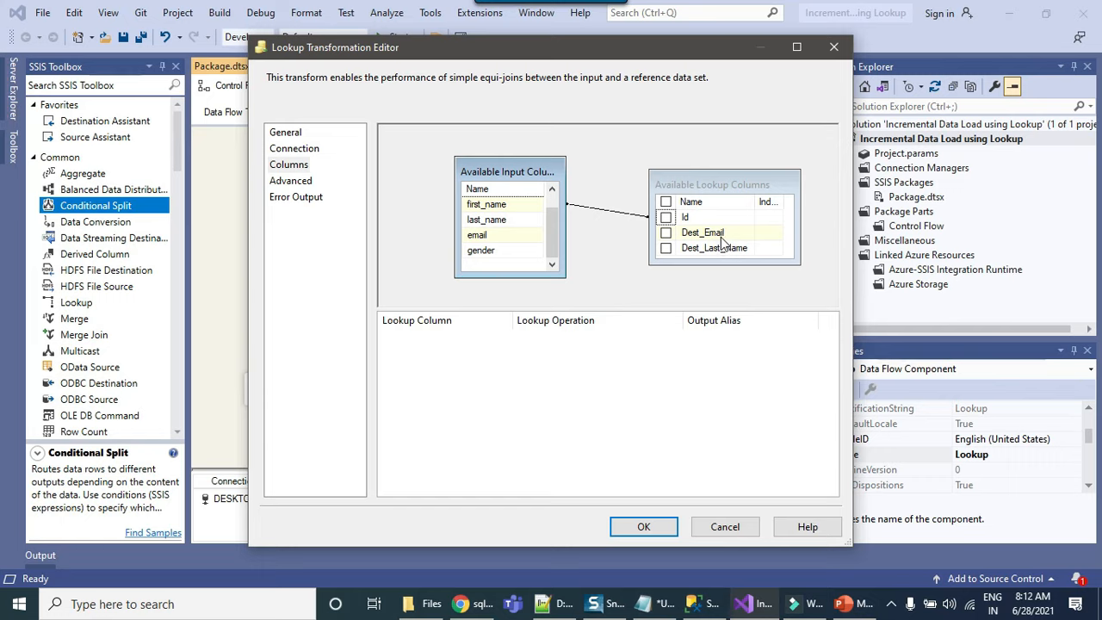
left_click(666, 233)
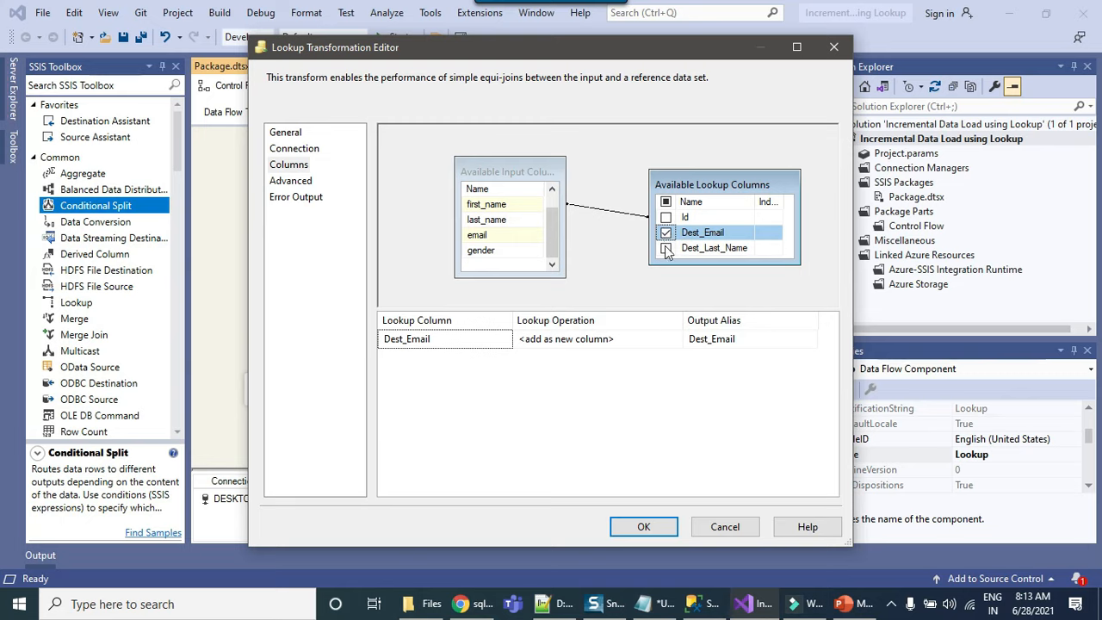
left_click(664, 248)
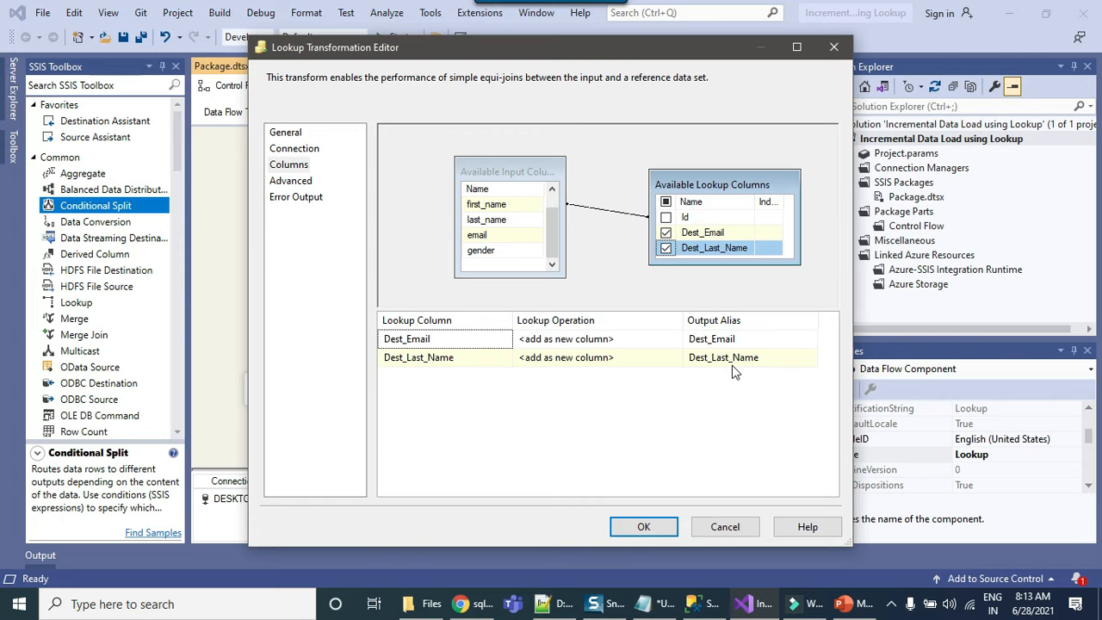
- Accept the Lookup's column mappings and connect its Lookup Match Output to the Conditional Split
left_click(653, 528)
left_click(420, 268)
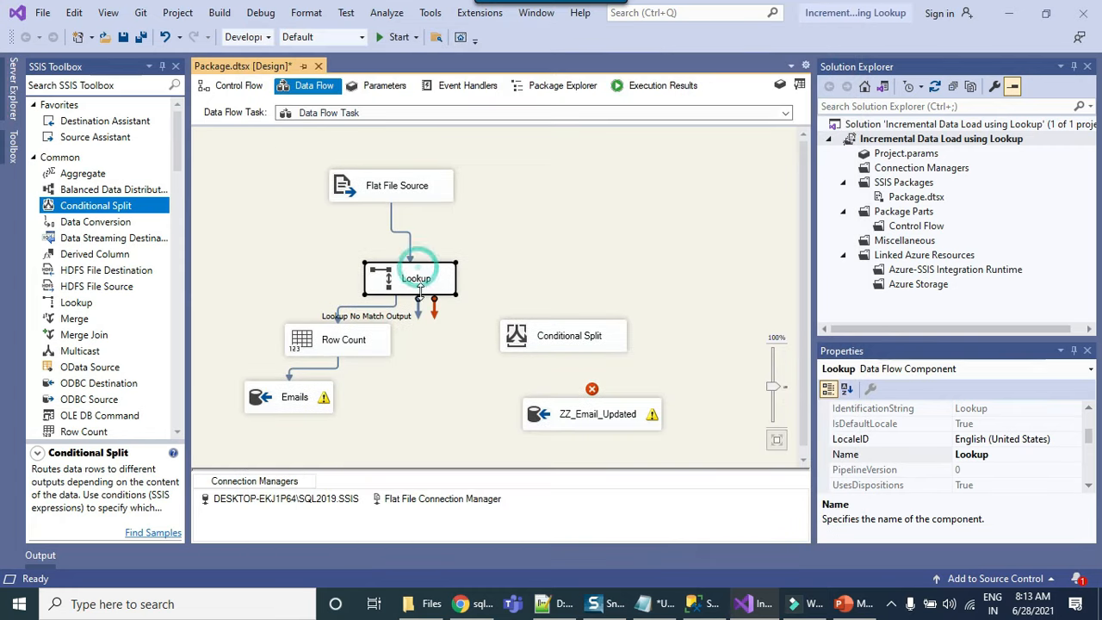
left_click_drag(417, 312, 583, 349)
left_click(568, 349)
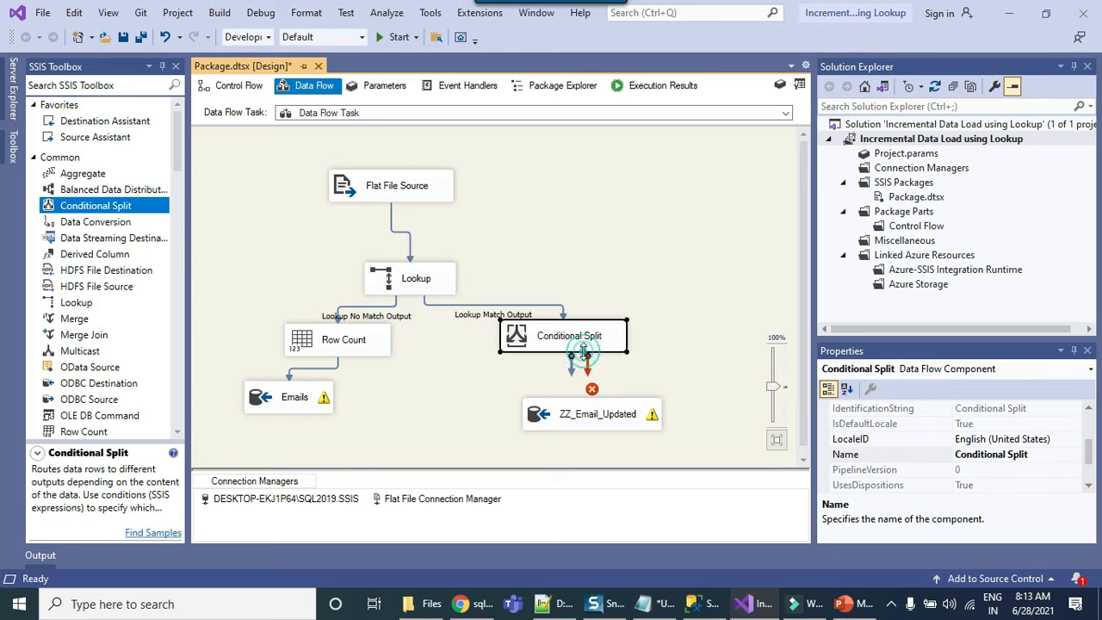
- Add a first Conditional Split case with the condition [last_name] != [Dest_Last_Name], expanding the available columns to build it
double_click(568, 344)
left_click(411, 277)
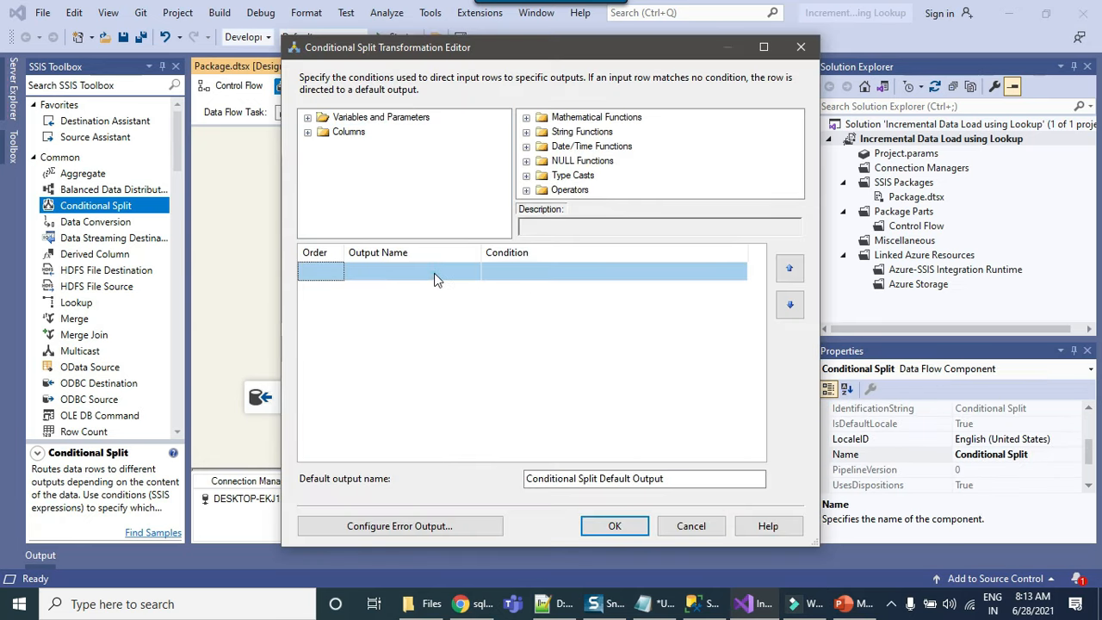
left_click(556, 272)
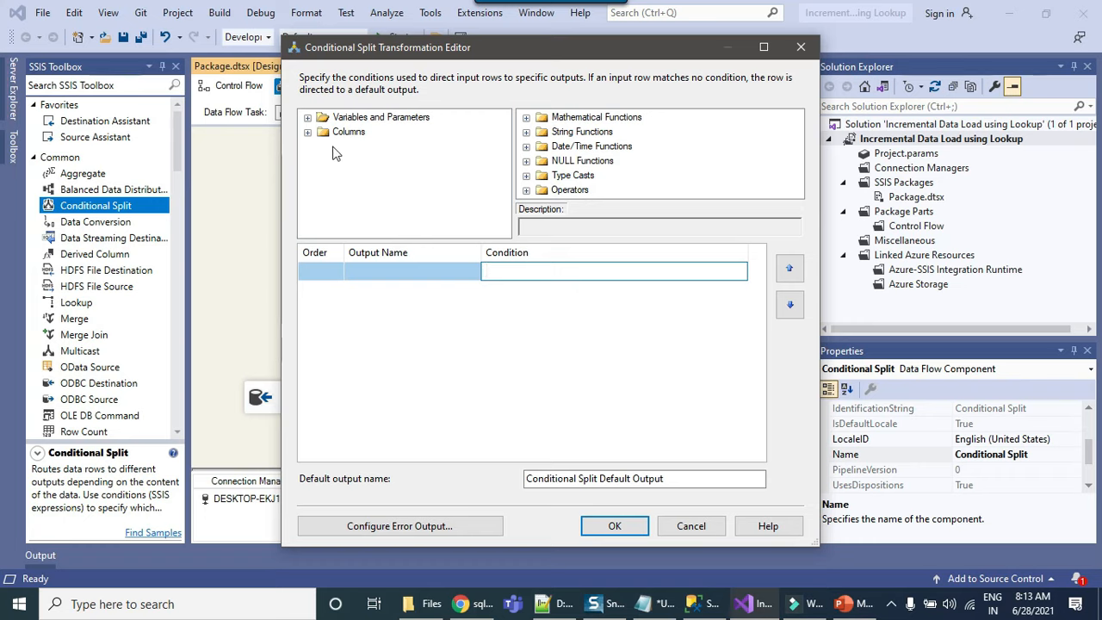
left_click(307, 132)
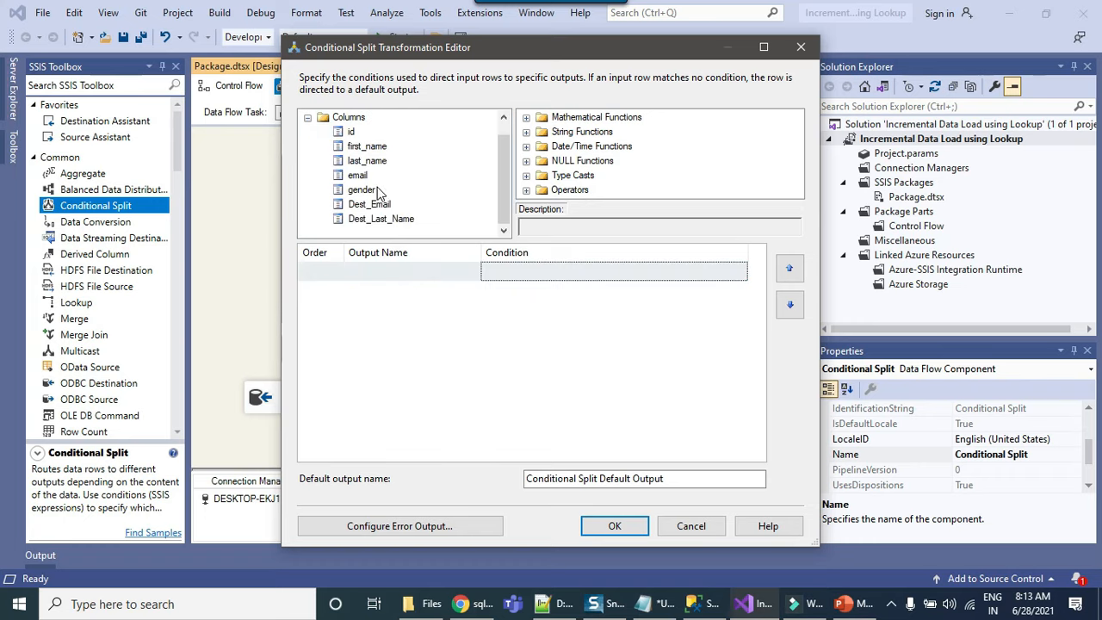
left_click_drag(376, 165, 524, 282)
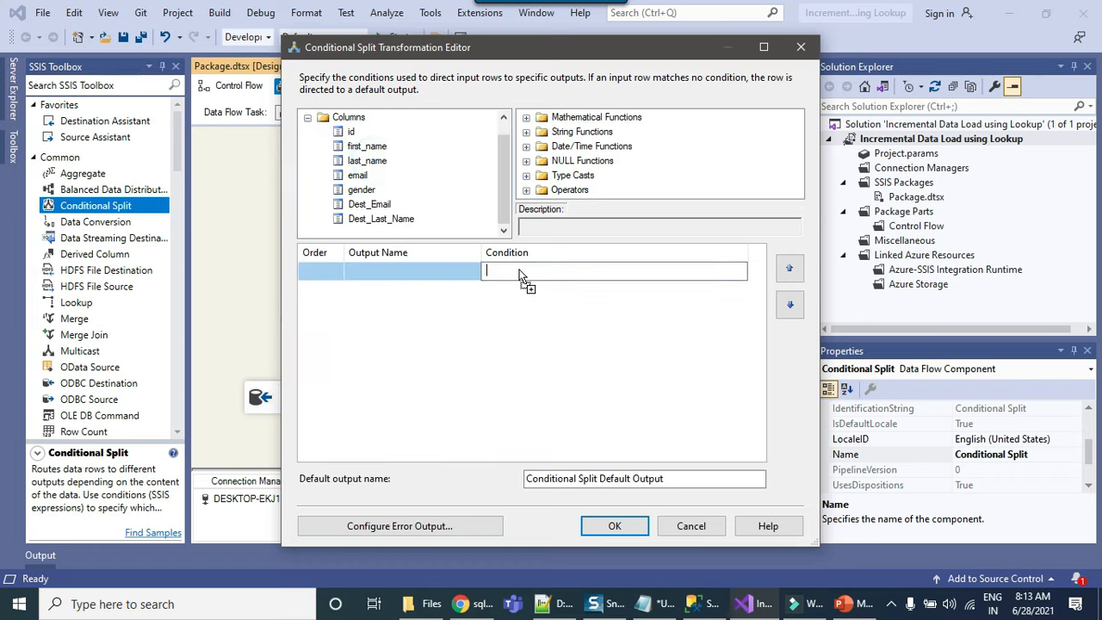
left_click(564, 272)
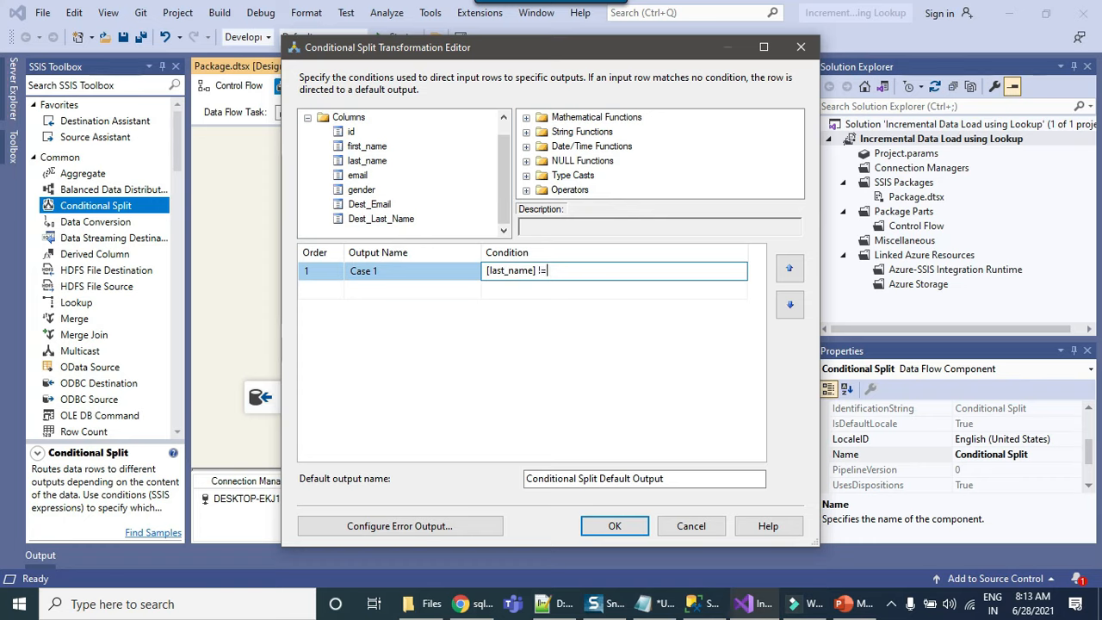
left_click_drag(381, 218, 569, 273)
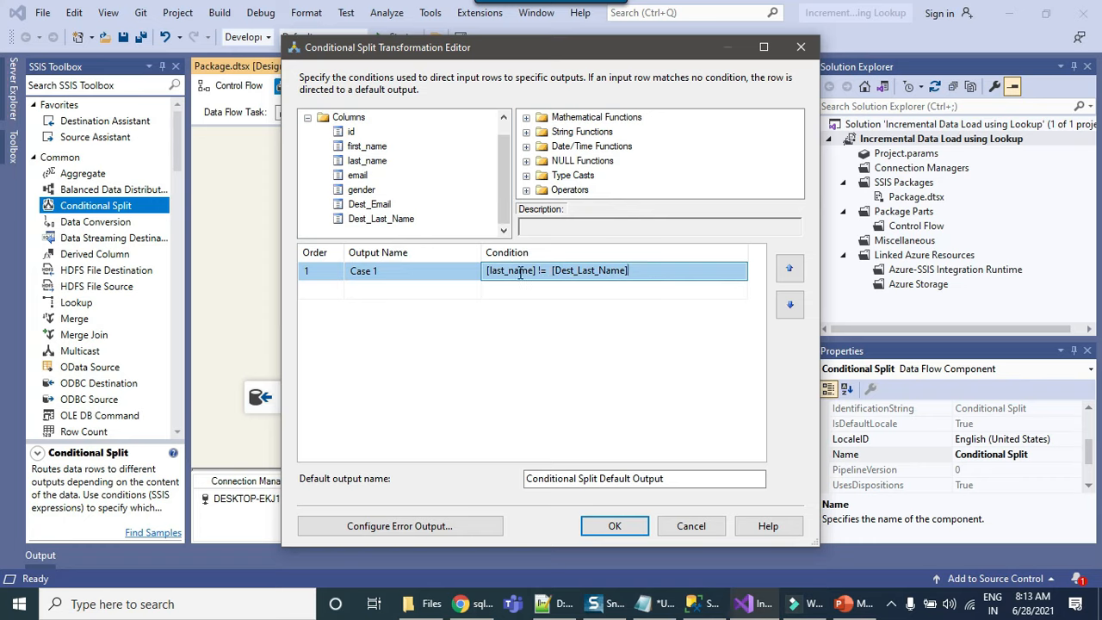
left_click_drag(552, 271, 648, 272)
left_click(653, 269)
- Name the case output "Updated Records" and extend its condition with || [email] != [Dest_Email]
left_click(422, 272)
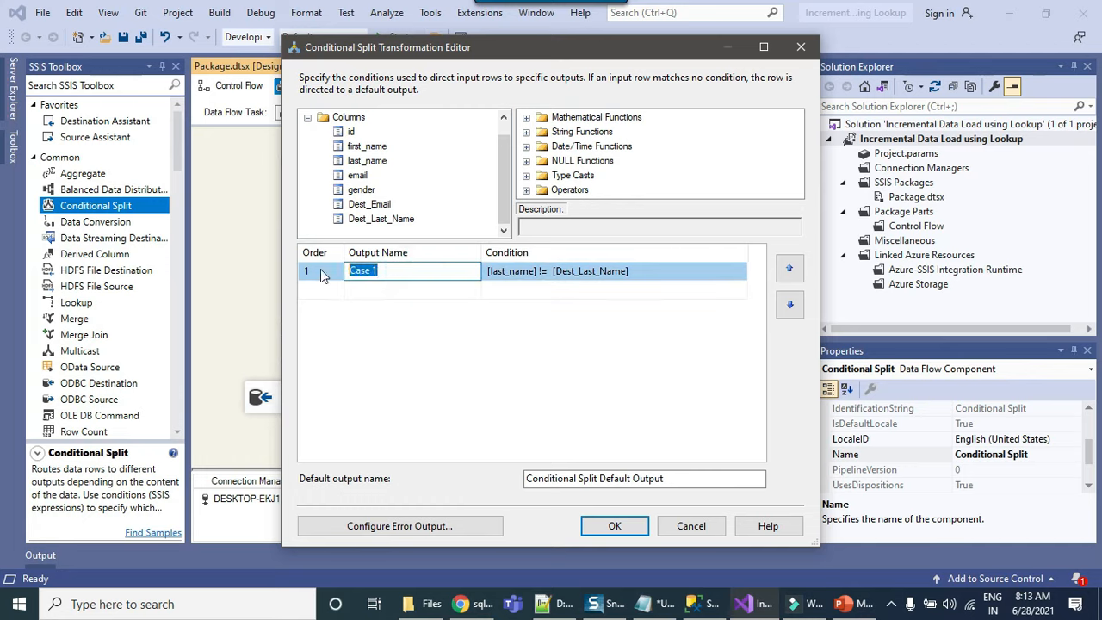
type("Updated Records")
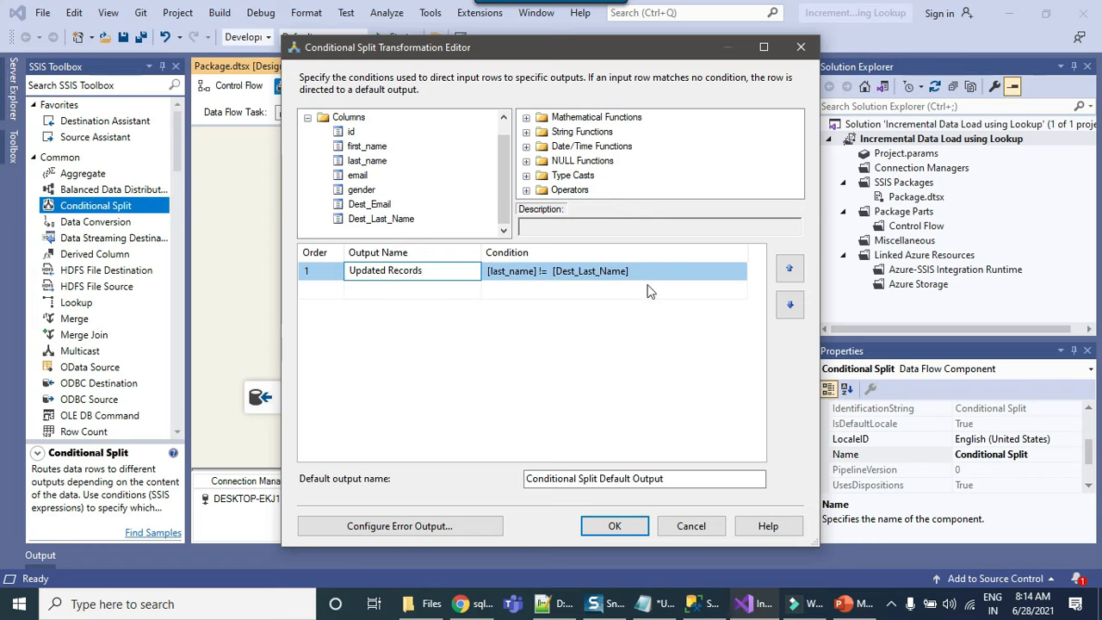
left_click(649, 273)
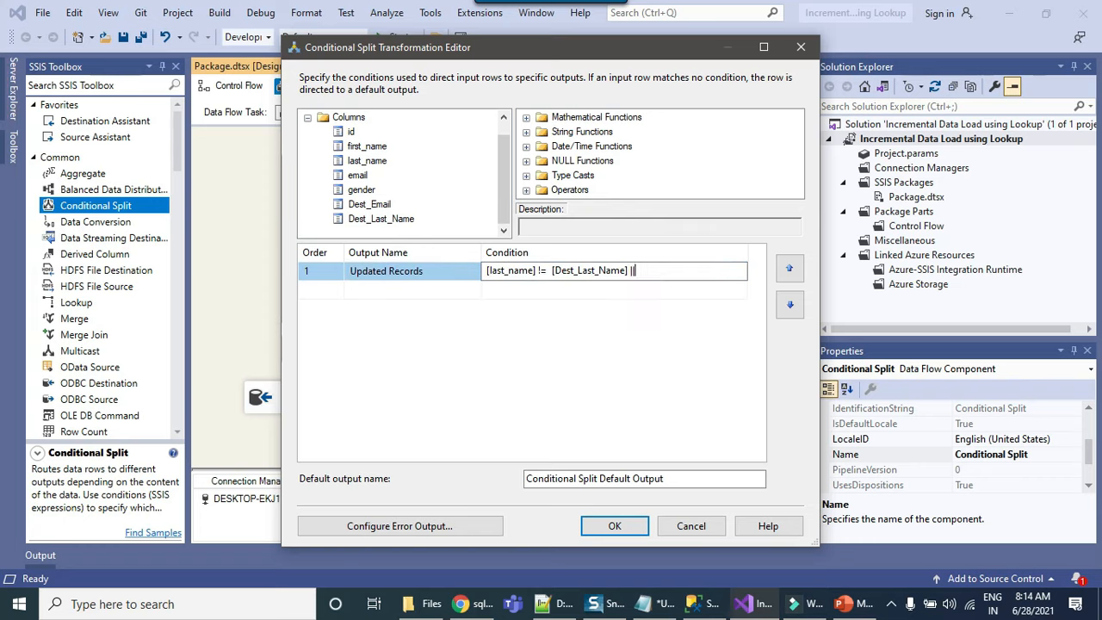
left_click_drag(370, 174, 693, 272)
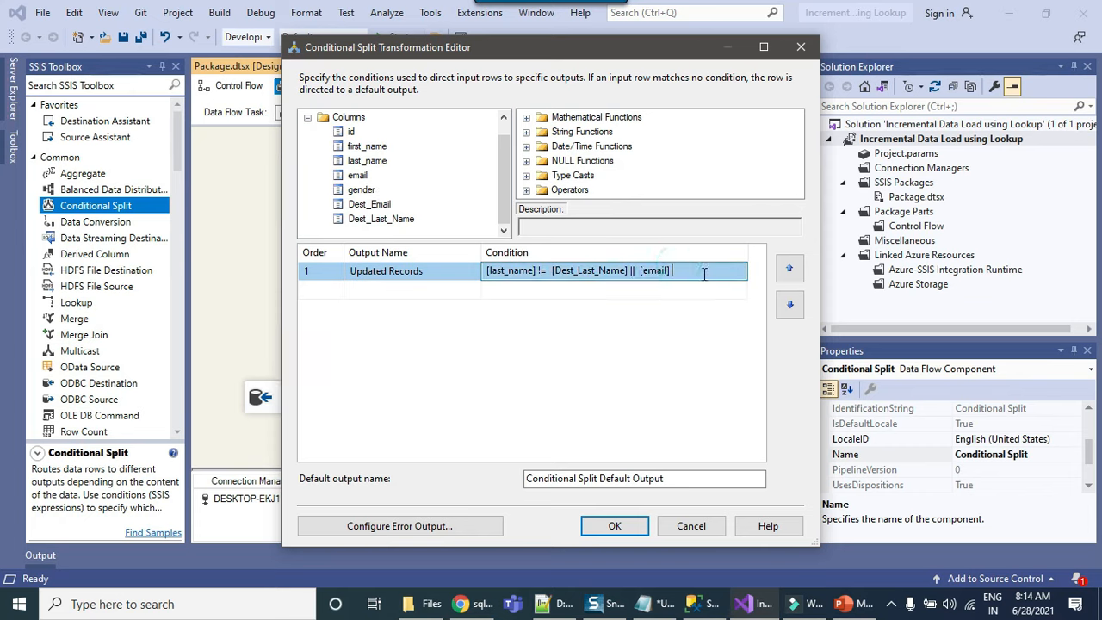
left_click_drag(368, 204, 689, 275)
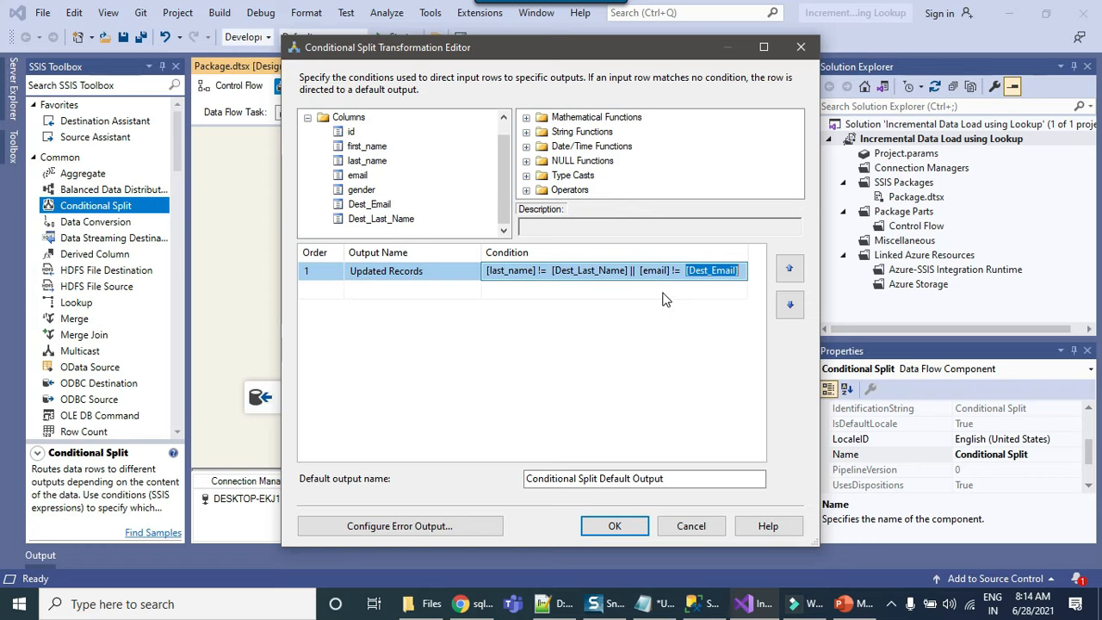
left_click(667, 292)
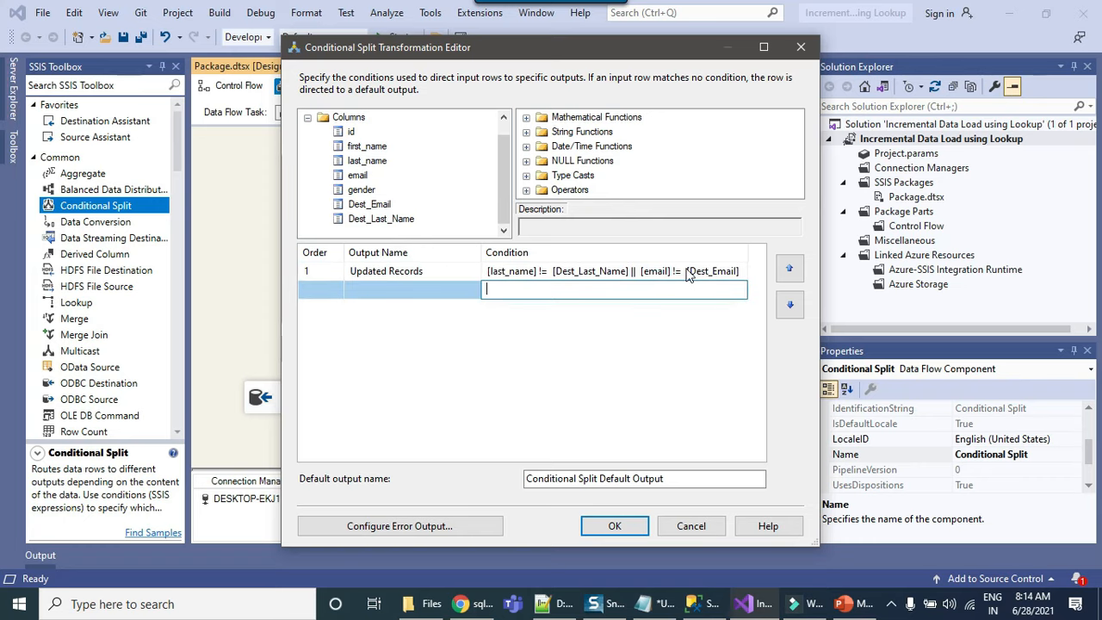
- Review the last name and email comparisons in the Updated Records condition and accept the Conditional Split settings
left_click(637, 271)
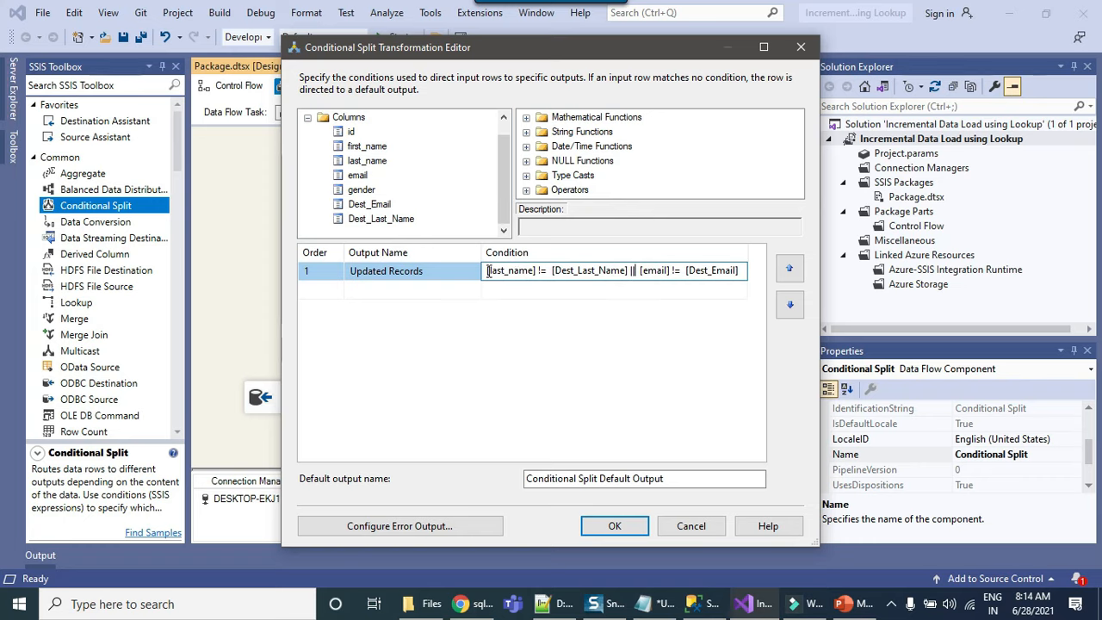
left_click_drag(487, 271, 628, 270)
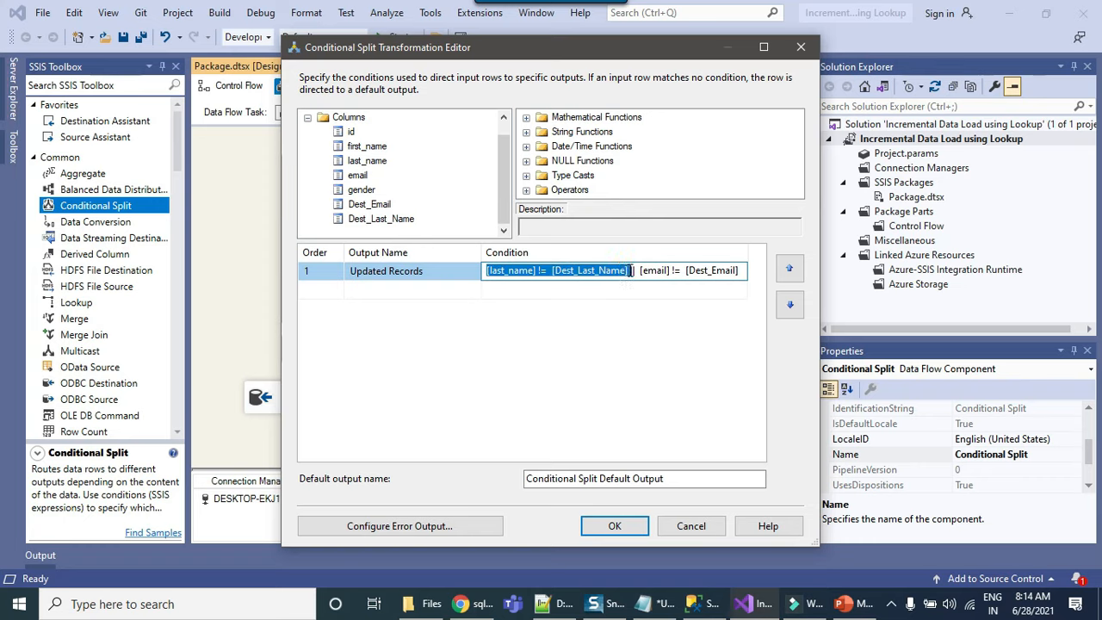
left_click(719, 269)
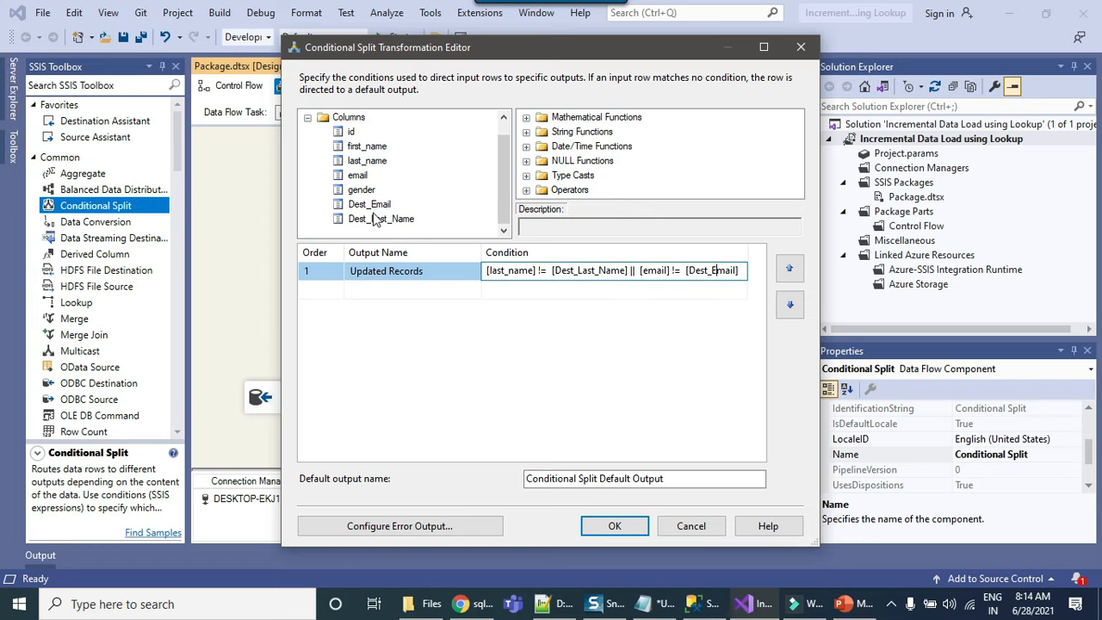
left_click(743, 272)
left_click(642, 272)
left_click(479, 287)
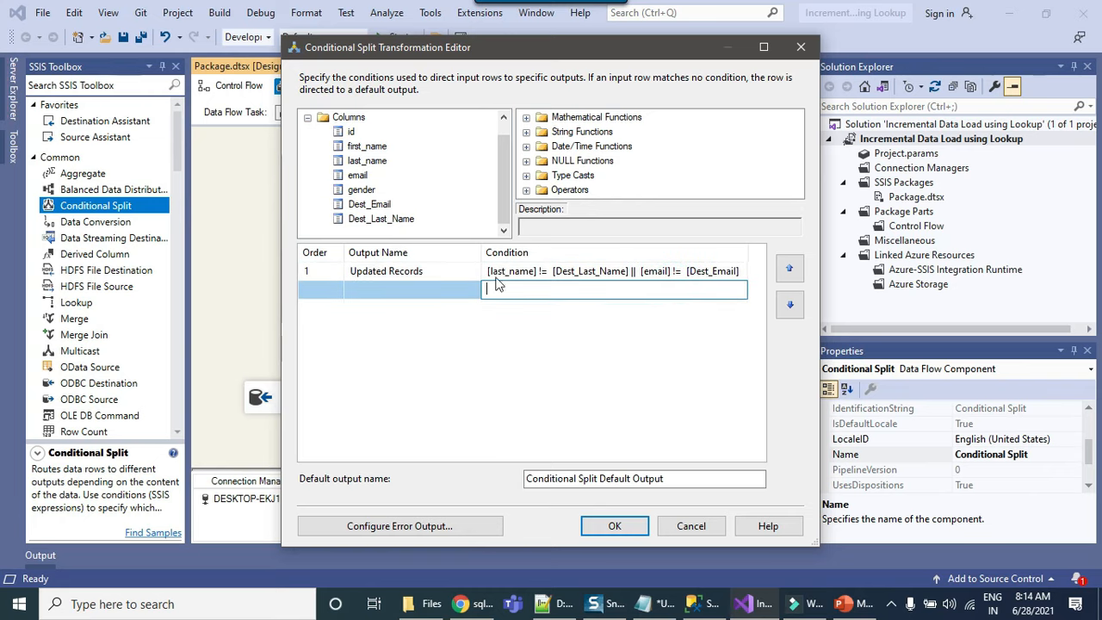
left_click(613, 526)
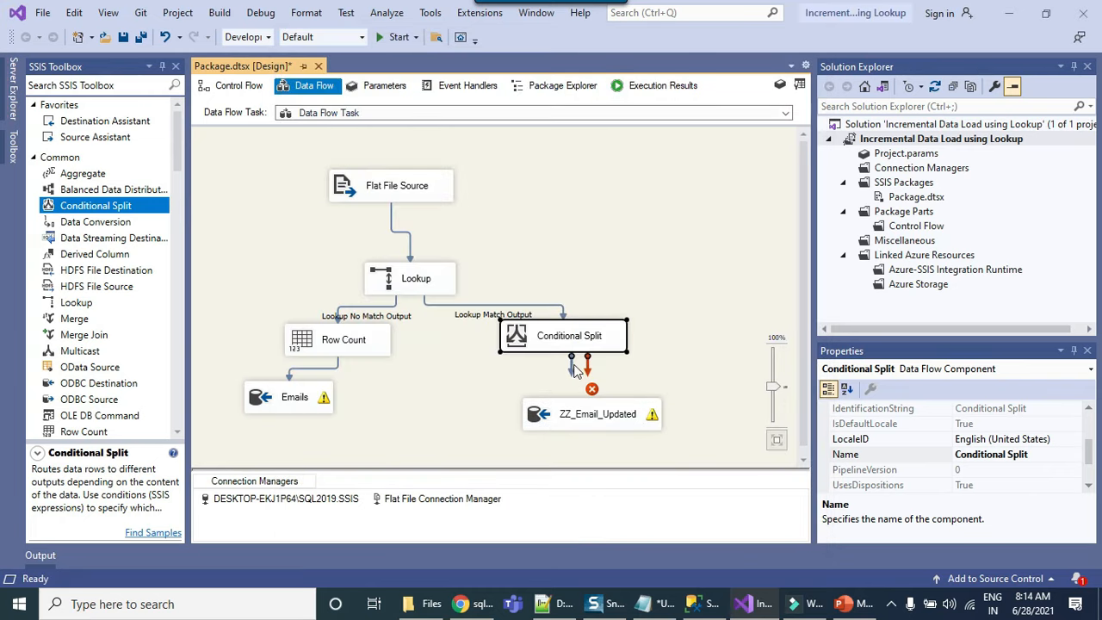
- Connect the Conditional Split to the ZZ_Email_Updated destination using its Updated Records output
left_click_drag(573, 376, 591, 423)
left_click(516, 303)
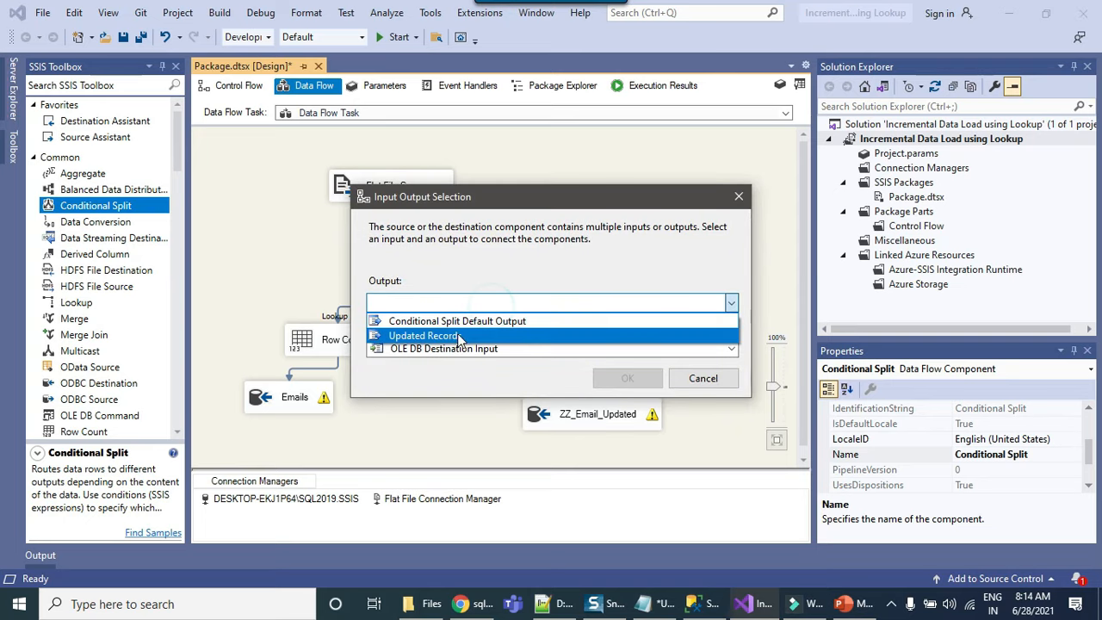
left_click(466, 336)
left_click(644, 381)
left_click(600, 421)
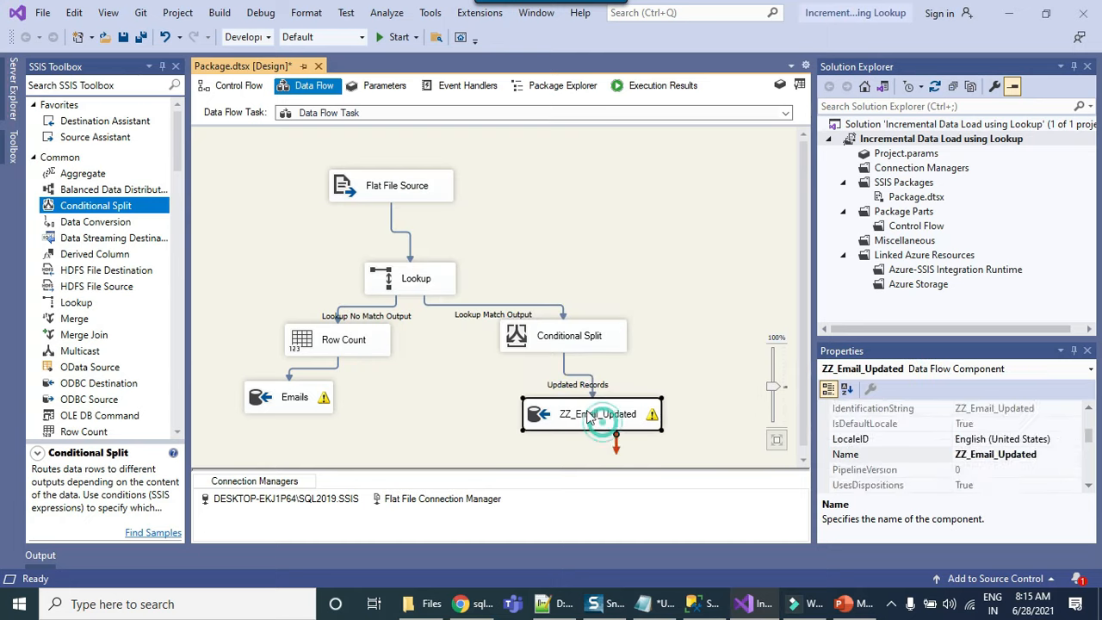
left_click(602, 448)
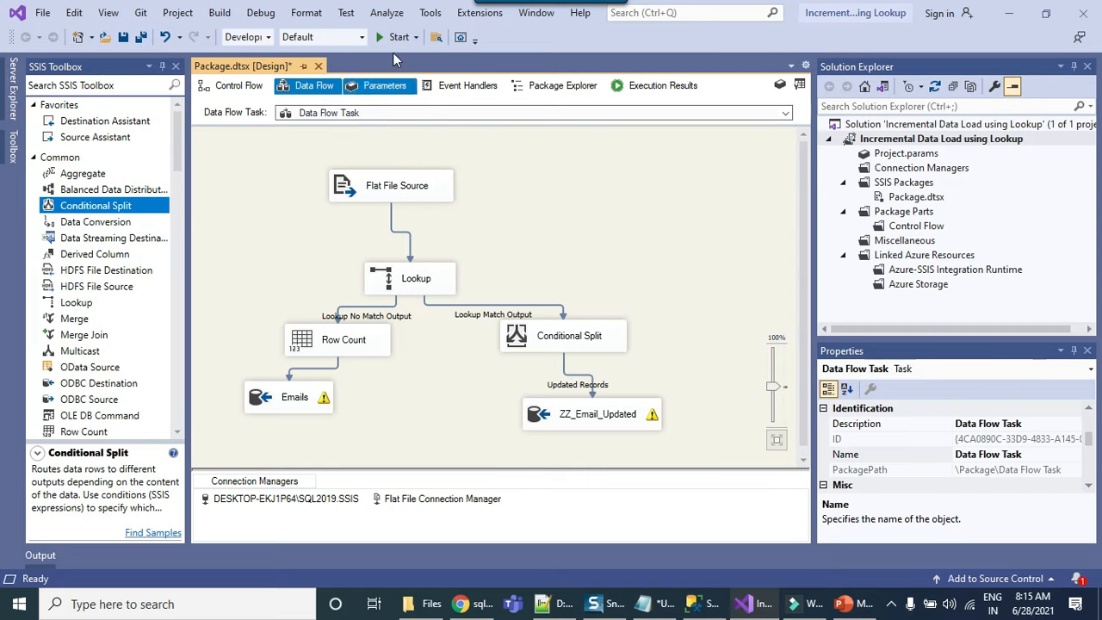
- Run the package with the unchanged CSV, inspect the row flow through each component, and stop debugging
left_click(396, 37)
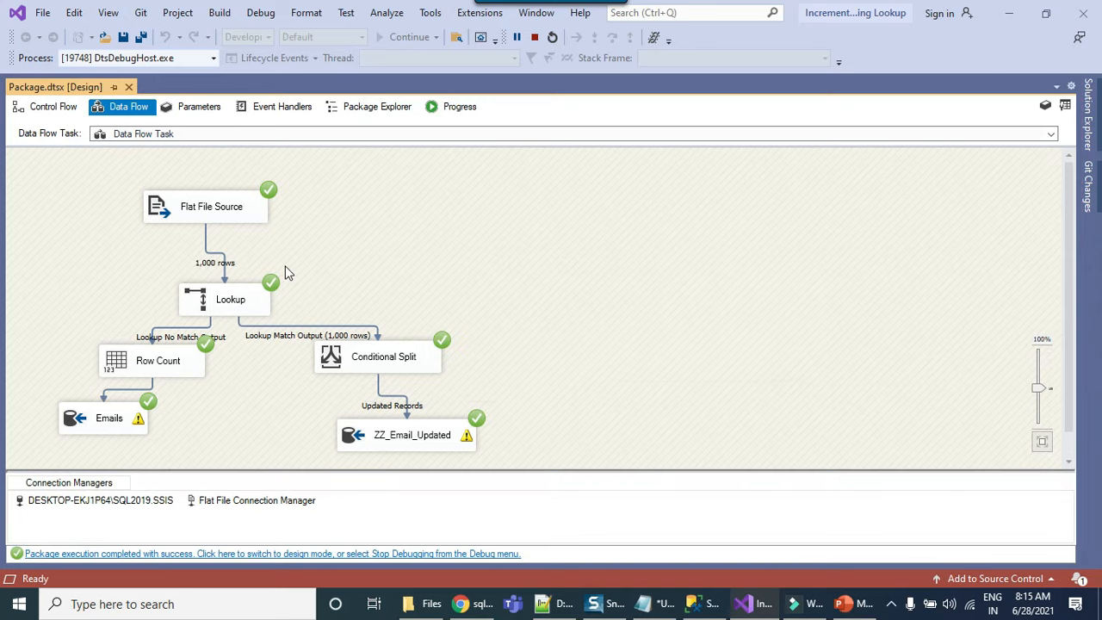
left_click(224, 215)
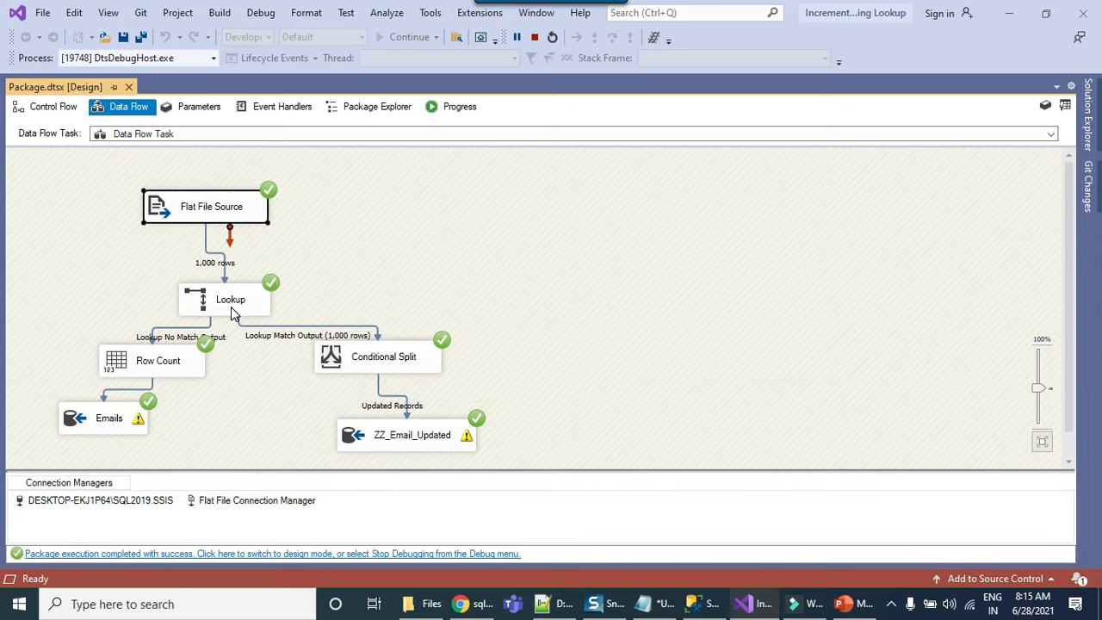
left_click(230, 311)
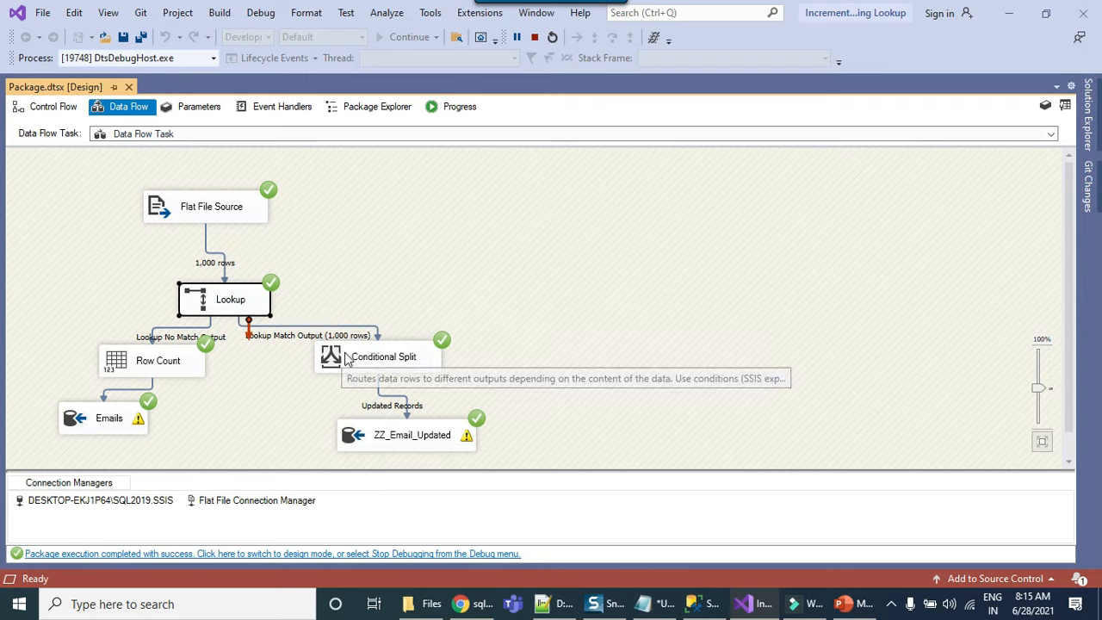
left_click(385, 363)
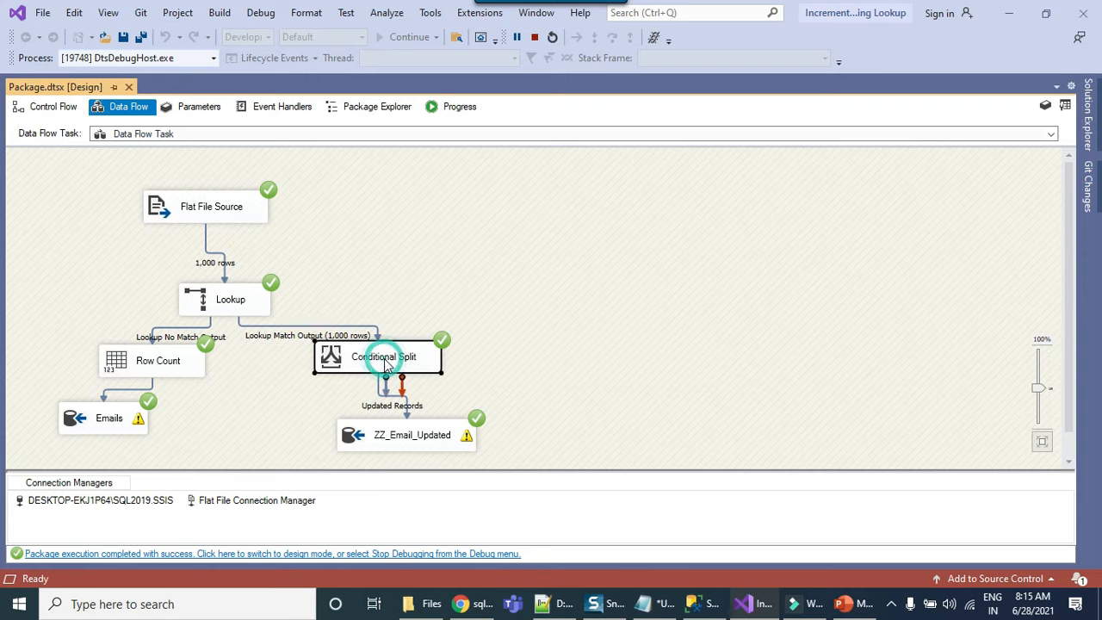
left_click(501, 366)
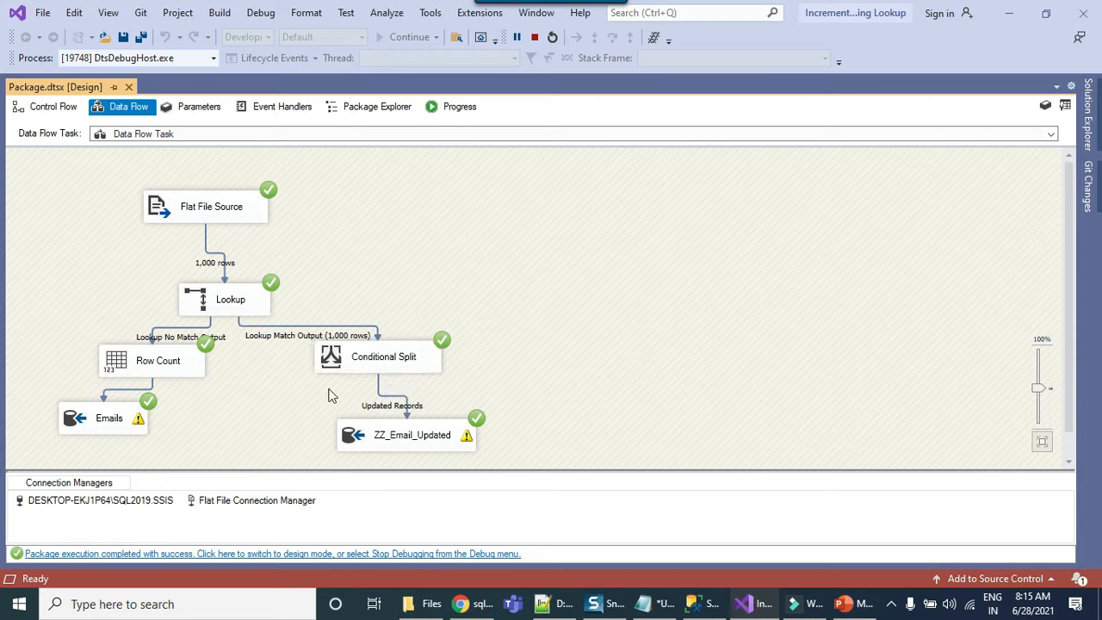
mouse_move(414, 446)
left_click(535, 37)
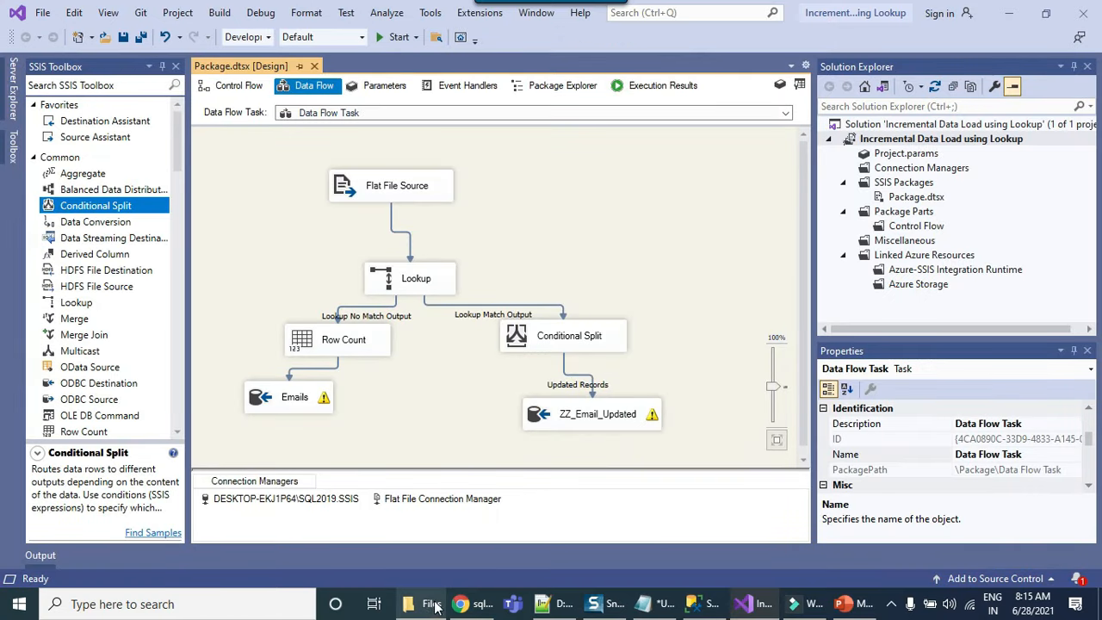
- Switch to Emails.csv in Notepad++, prefix the email of the record with id 1 with "aa_", and save the file
left_click(568, 605)
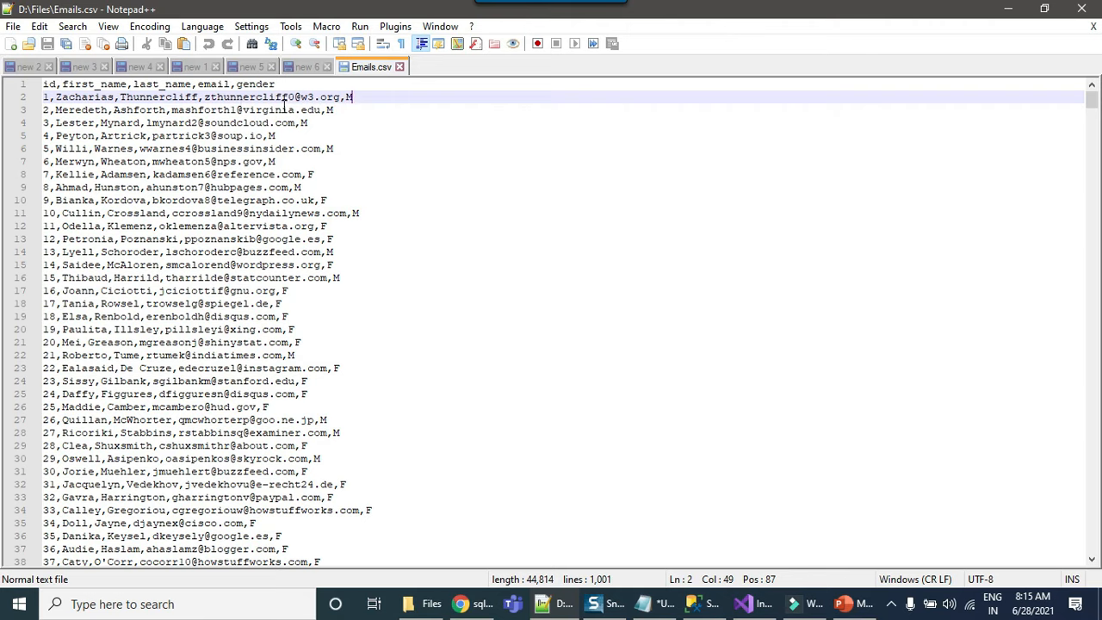
left_click(206, 97)
type("aa _")
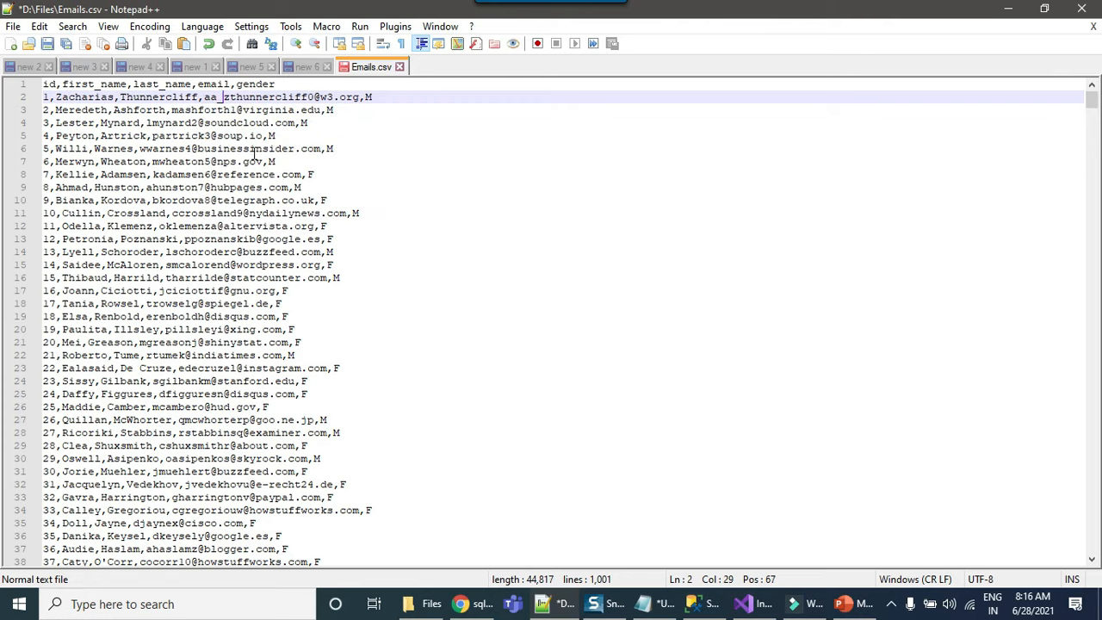
key("ctrl+s")
left_click_drag(156, 97, 315, 98)
- Replace the last name of the record with id 2 with a different one and save Emails.csv
left_click(131, 109)
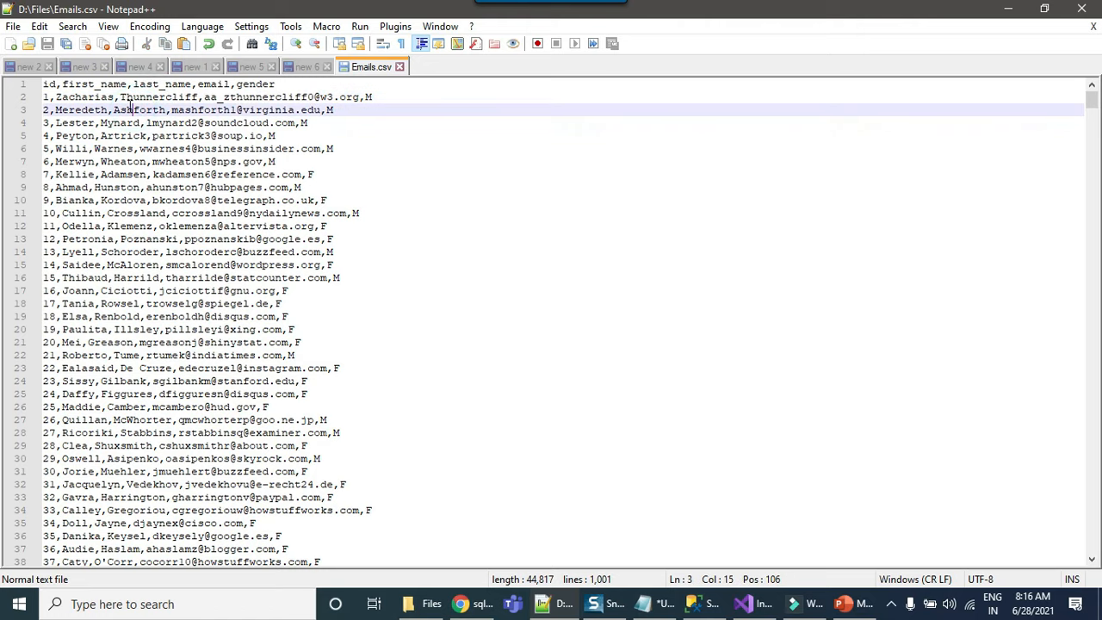
double_click(133, 109)
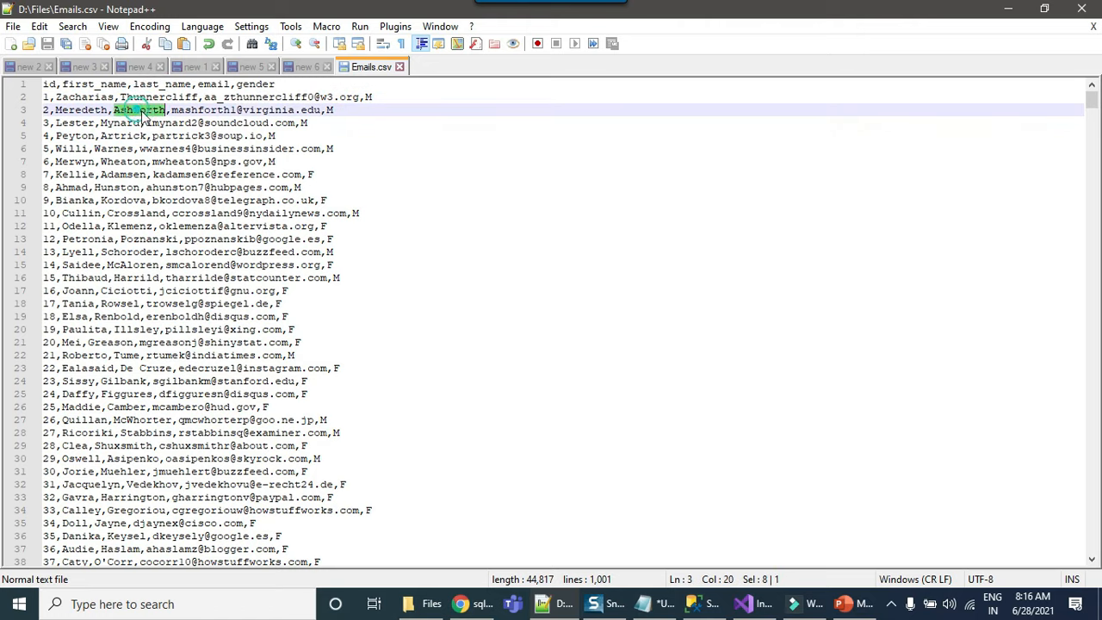
type("Kumar")
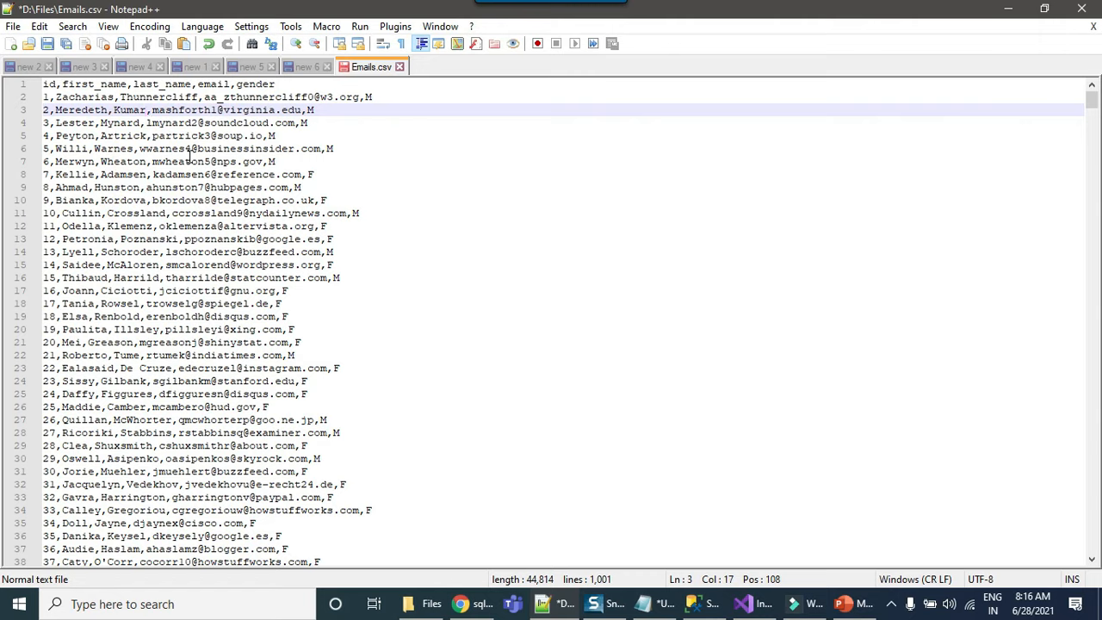
left_click(362, 99)
key("ctrl+s")
left_click_drag(331, 110, 43, 97)
left_click(290, 135)
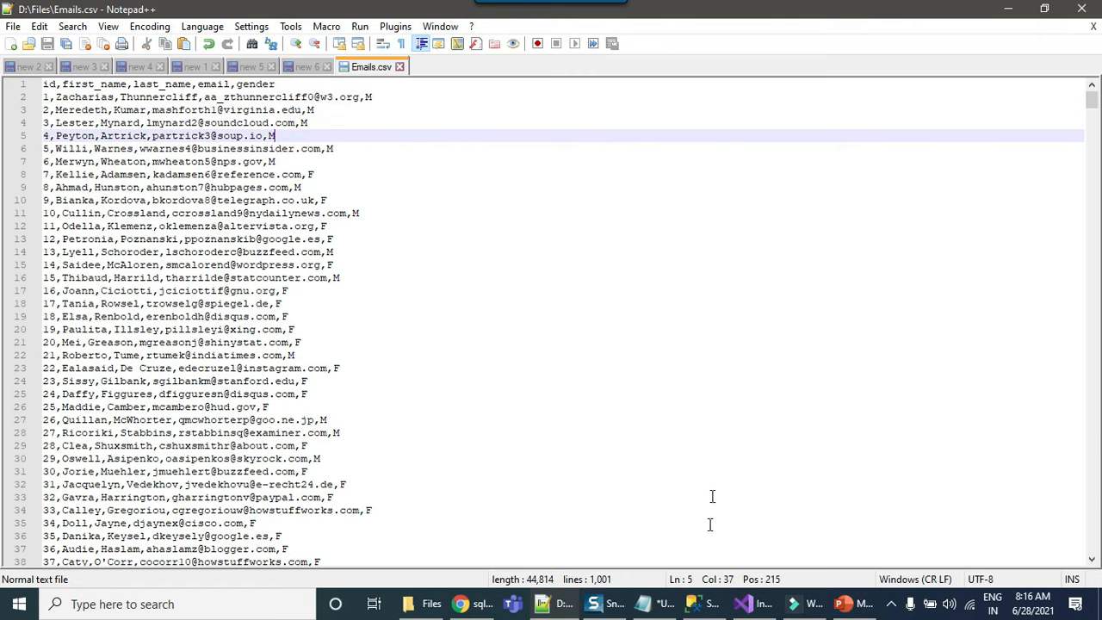
- Switch back to Visual Studio and run the package again with the edited Emails.csv
left_click(745, 605)
key("F5")
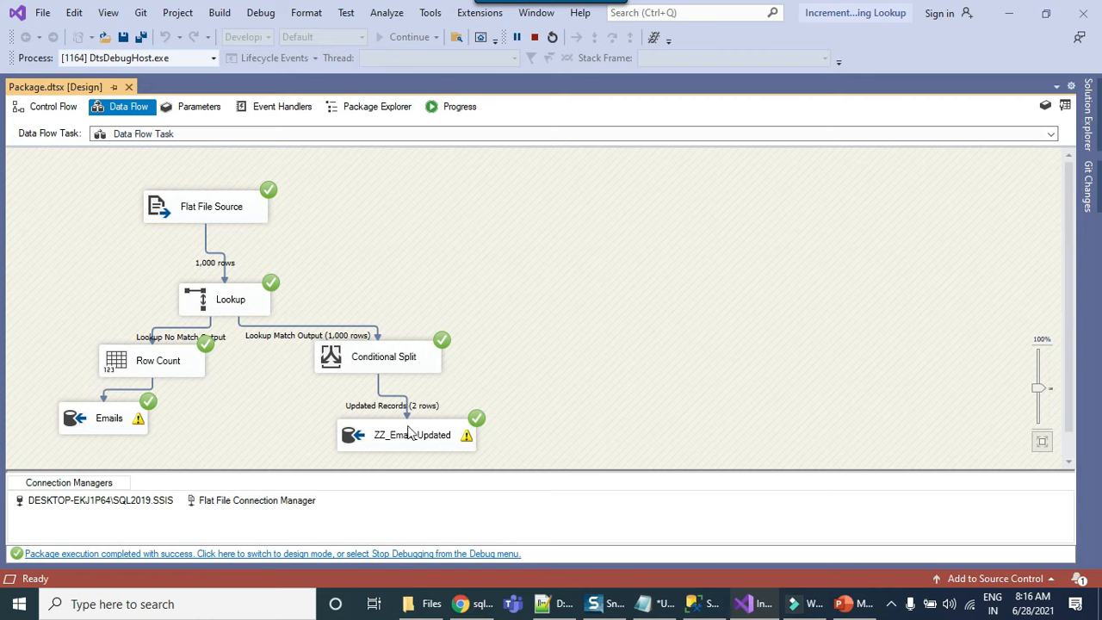
- Switch to SQL Server Management Studio, run only the audit_log query ordered by ID DESC, and examine the newest log entry
left_click(693, 600)
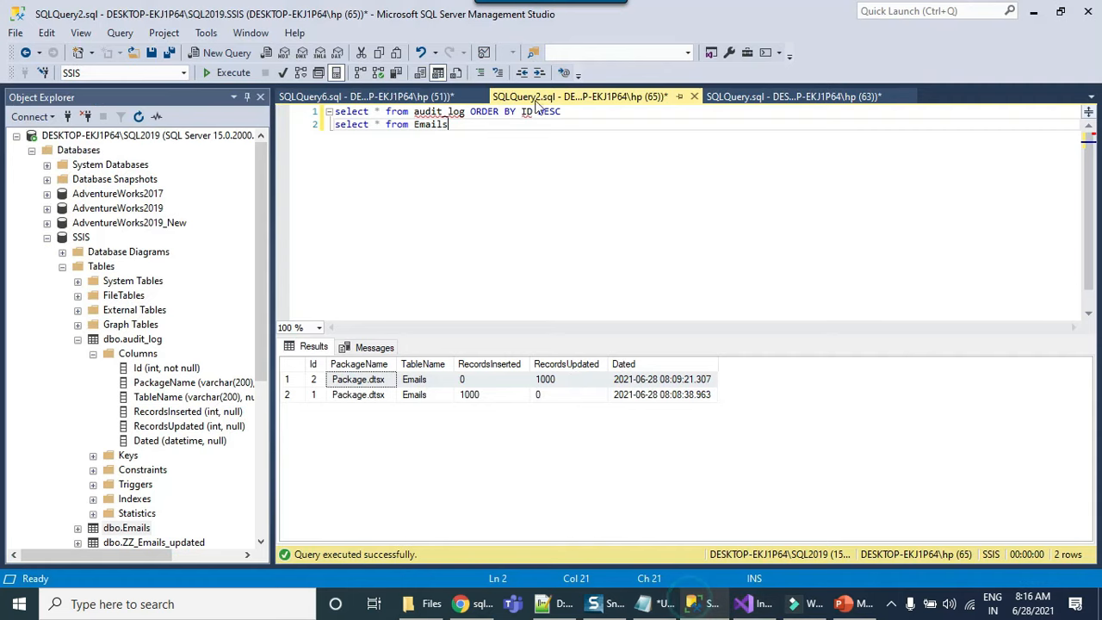
left_click_drag(572, 112, 339, 111)
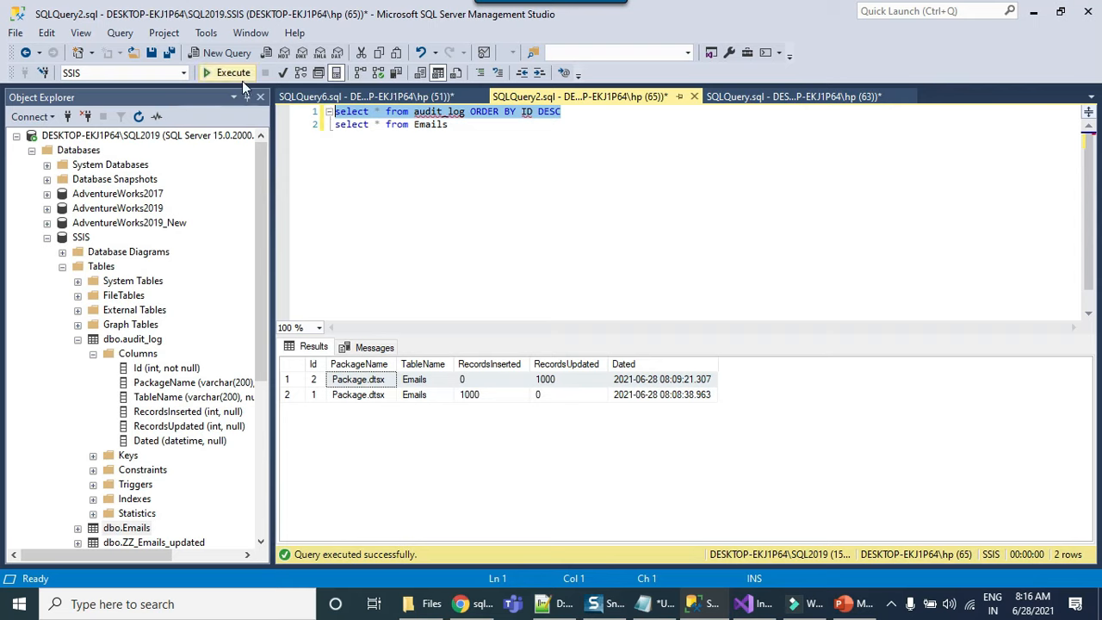
left_click(230, 73)
left_click(560, 382)
left_click_drag(368, 382, 658, 385)
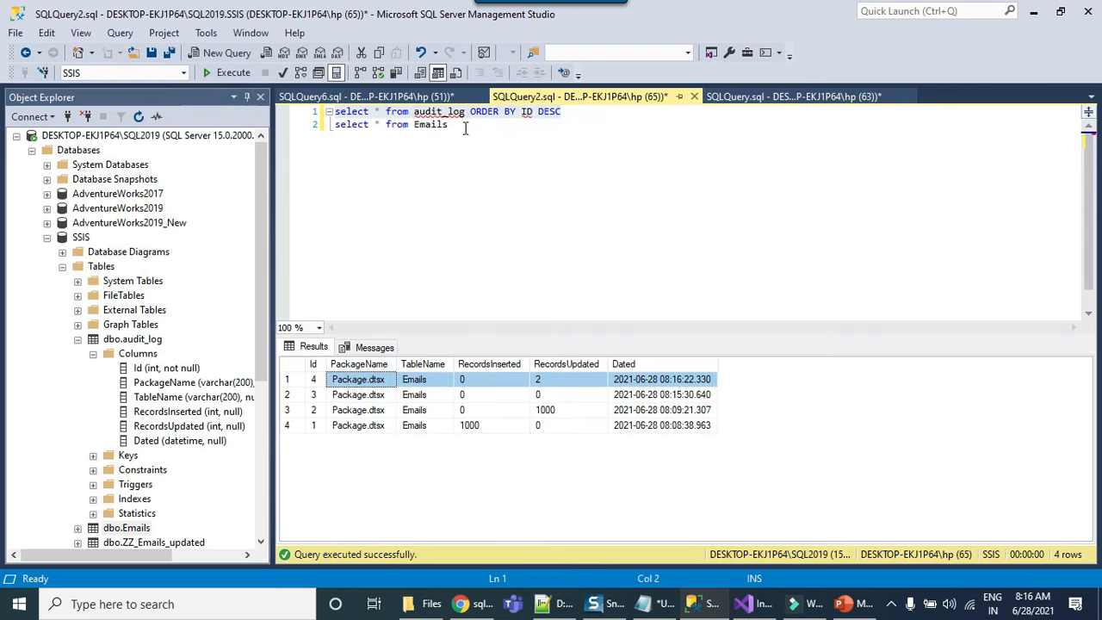
- Run only the select query on Emails and check the email of id 1 and the last name of id 2
left_click_drag(464, 128, 334, 125)
left_click(231, 73)
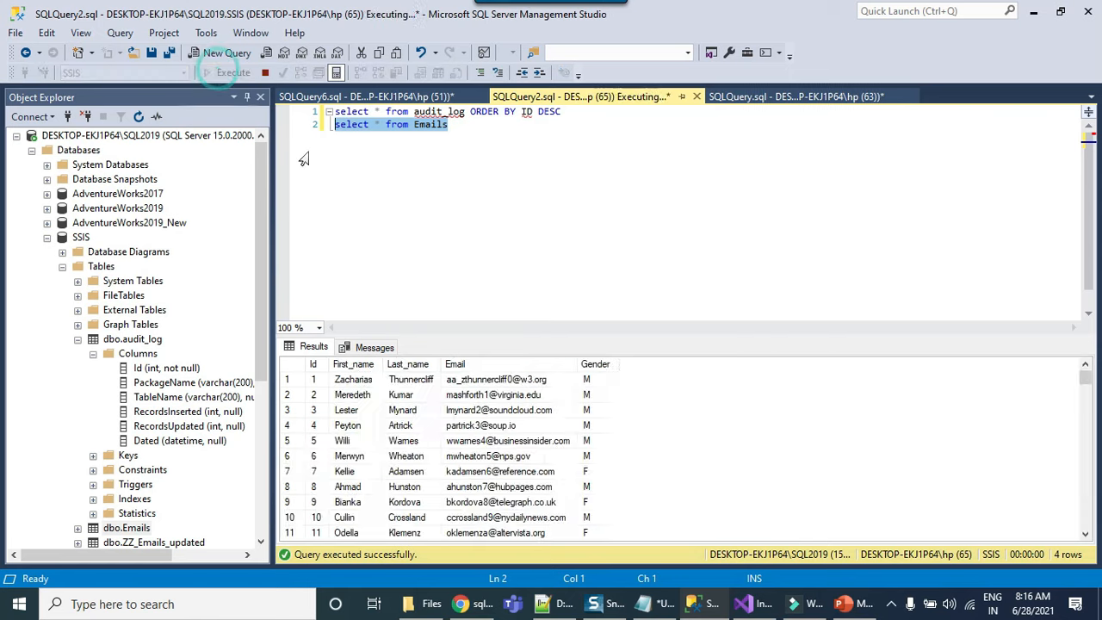
left_click(467, 381)
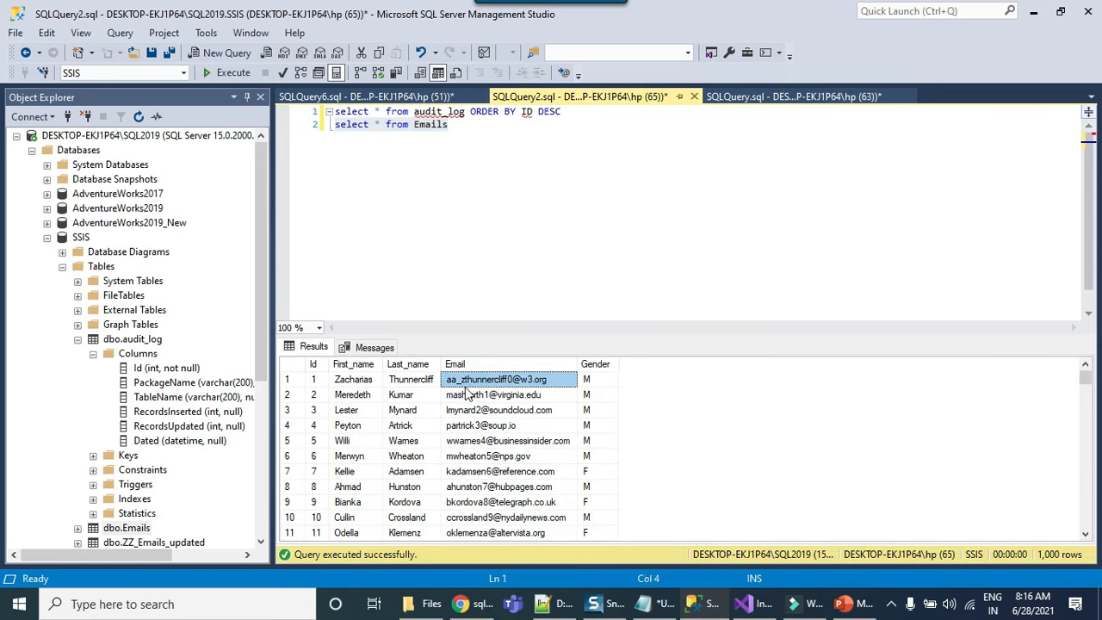
left_click(420, 398)
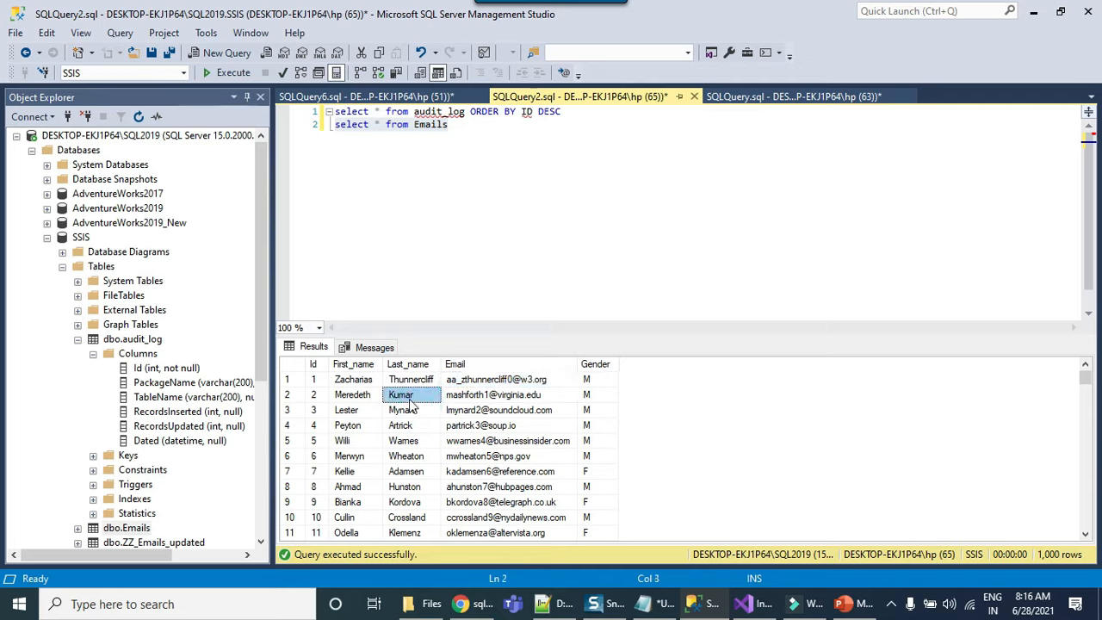